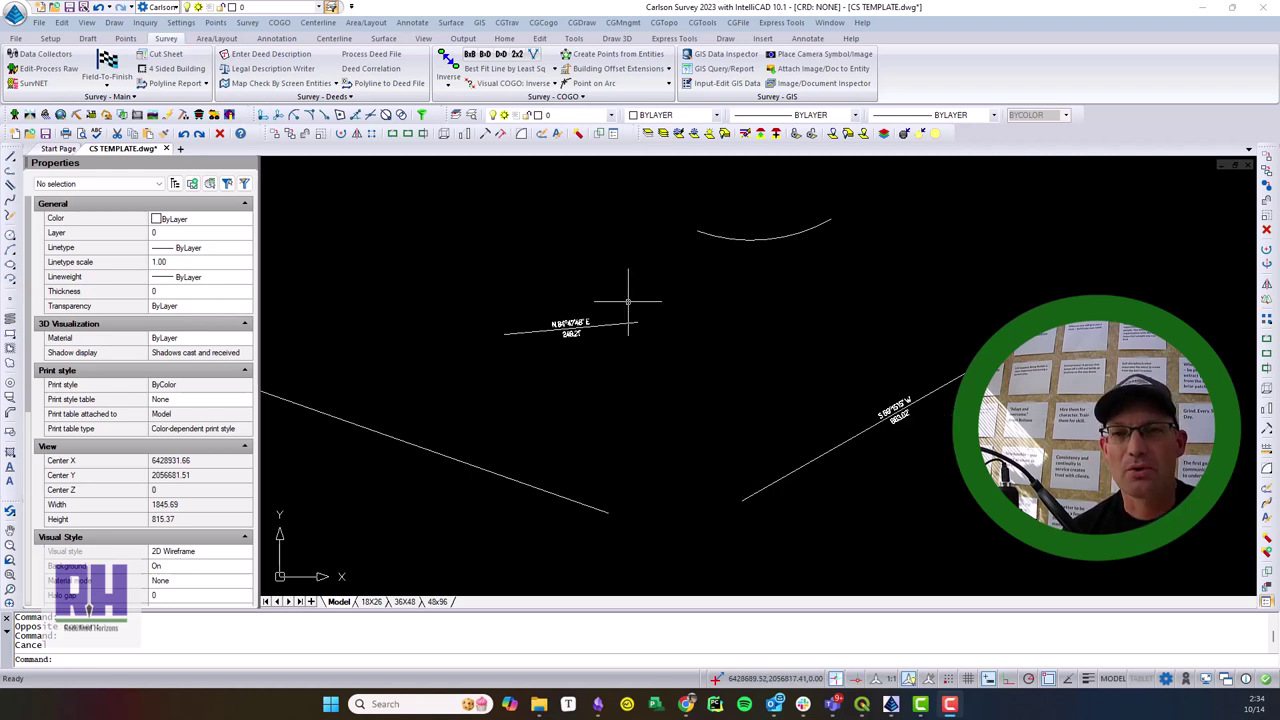
Pan and zoom to bring the S 70°39'44" E tangent and its label into view
{"action": "mouse_move", "coordinate": [640, 314]}
{"action": "middle_mouse_down"}
{"action": "mouse_move", "coordinate": [906, 312]}
{"action": "mouse_move", "coordinate": [774, 300]}
{"action": "mouse_move", "coordinate": [763, 346]}
{"action": "mouse_move", "coordinate": [703, 317]}
{"action": "mouse_move", "coordinate": [703, 300]}
{"action": "middle_mouse_up"}
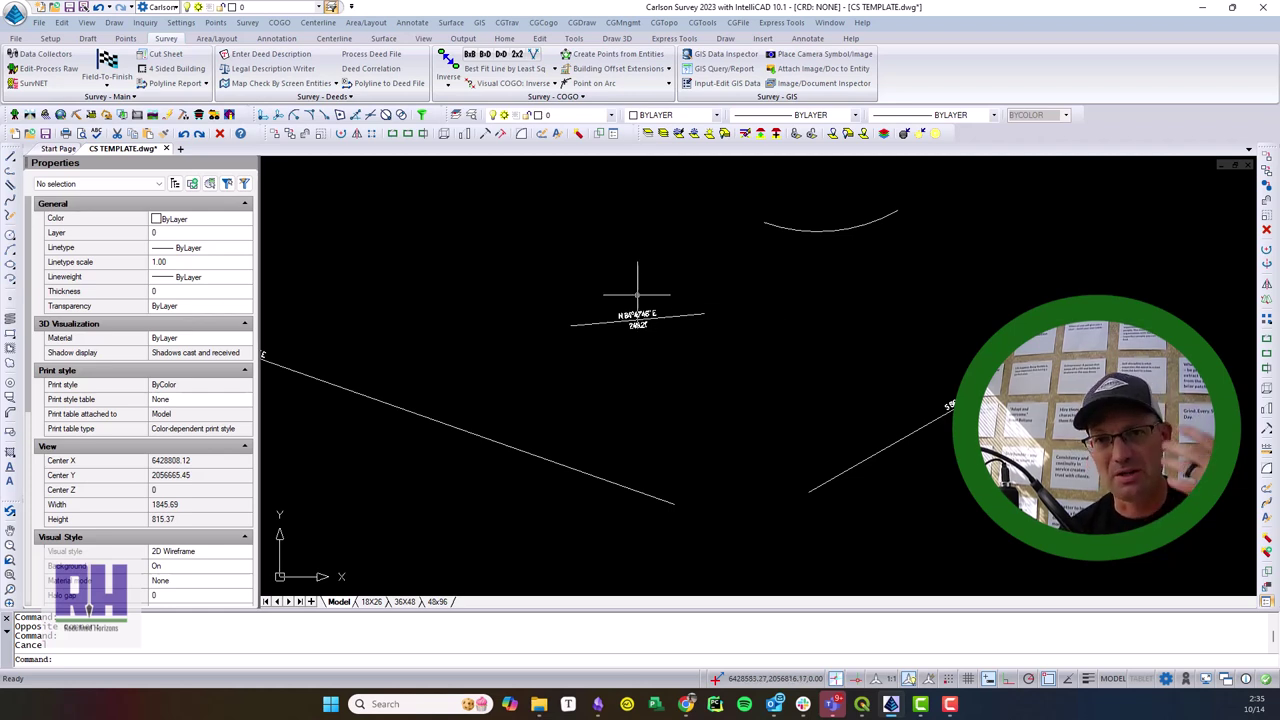
{"action": "mouse_move", "coordinate": [551, 334]}
{"action": "middle_mouse_down"}
{"action": "mouse_move", "coordinate": [546, 351]}
{"action": "mouse_move", "coordinate": [717, 343]}
{"action": "mouse_move", "coordinate": [857, 390]}
{"action": "mouse_move", "coordinate": [751, 366]}
{"action": "mouse_move", "coordinate": [586, 389]}
{"action": "middle_mouse_up"}
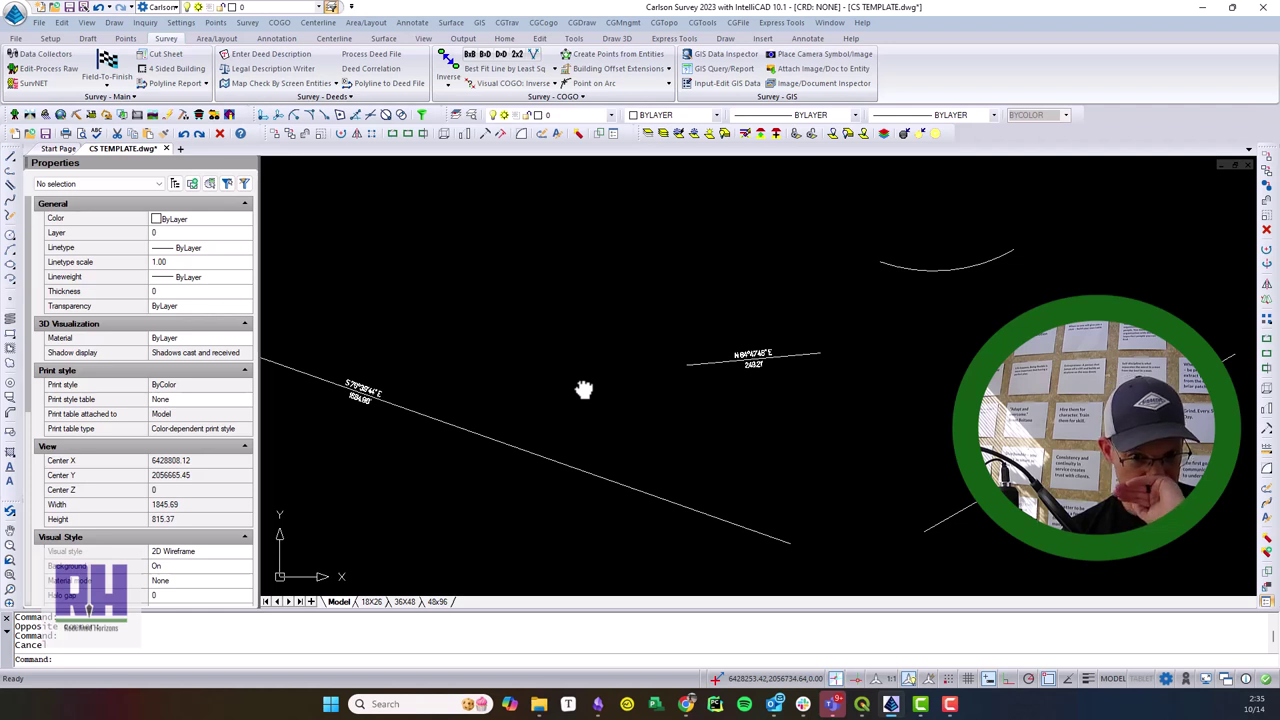
{"action": "mouse_move", "coordinate": [584, 389]}
{"action": "middle_mouse_down"}
{"action": "mouse_move", "coordinate": [586, 366]}
{"action": "mouse_move", "coordinate": [683, 318]}
{"action": "middle_mouse_up"}
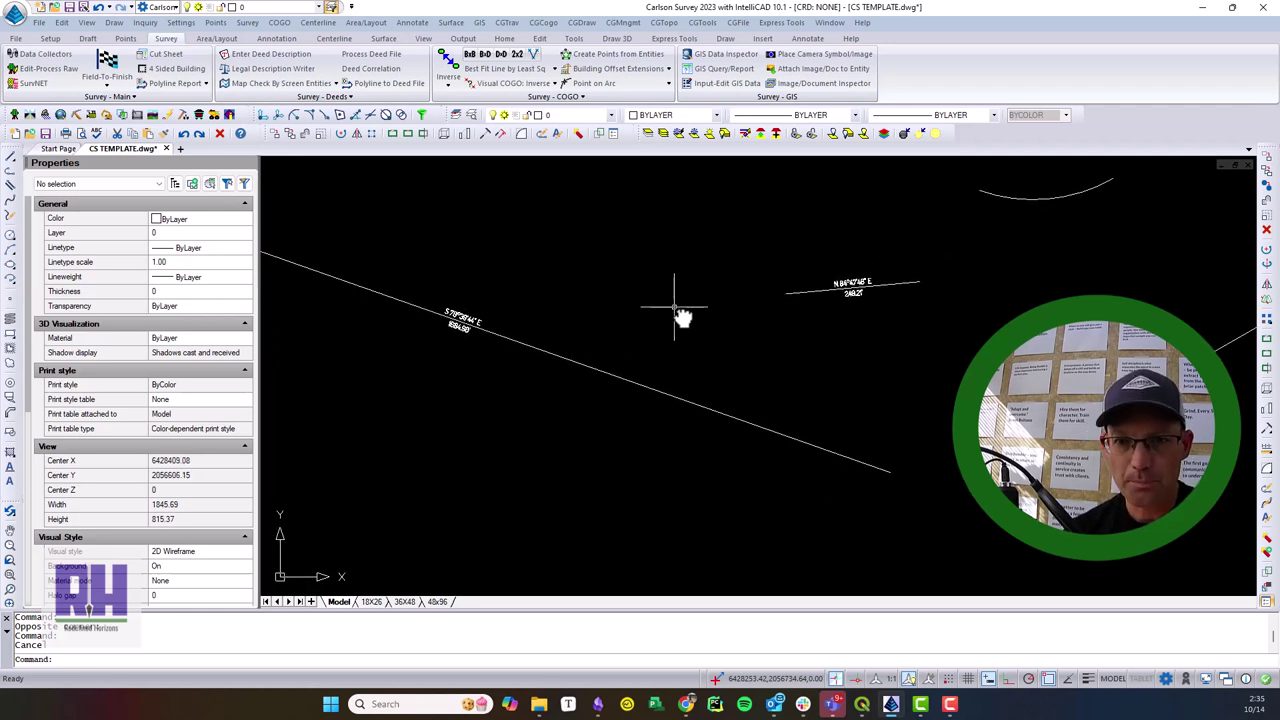
{"action": "mouse_move", "coordinate": [586, 371]}
{"action": "middle_mouse_down"}
{"action": "mouse_move", "coordinate": [651, 471]}
{"action": "mouse_move", "coordinate": [716, 390]}
{"action": "middle_mouse_up"}
{"action": "middle_click_drag", "start_coordinate": [863, 471], "coordinate": [666, 443]}
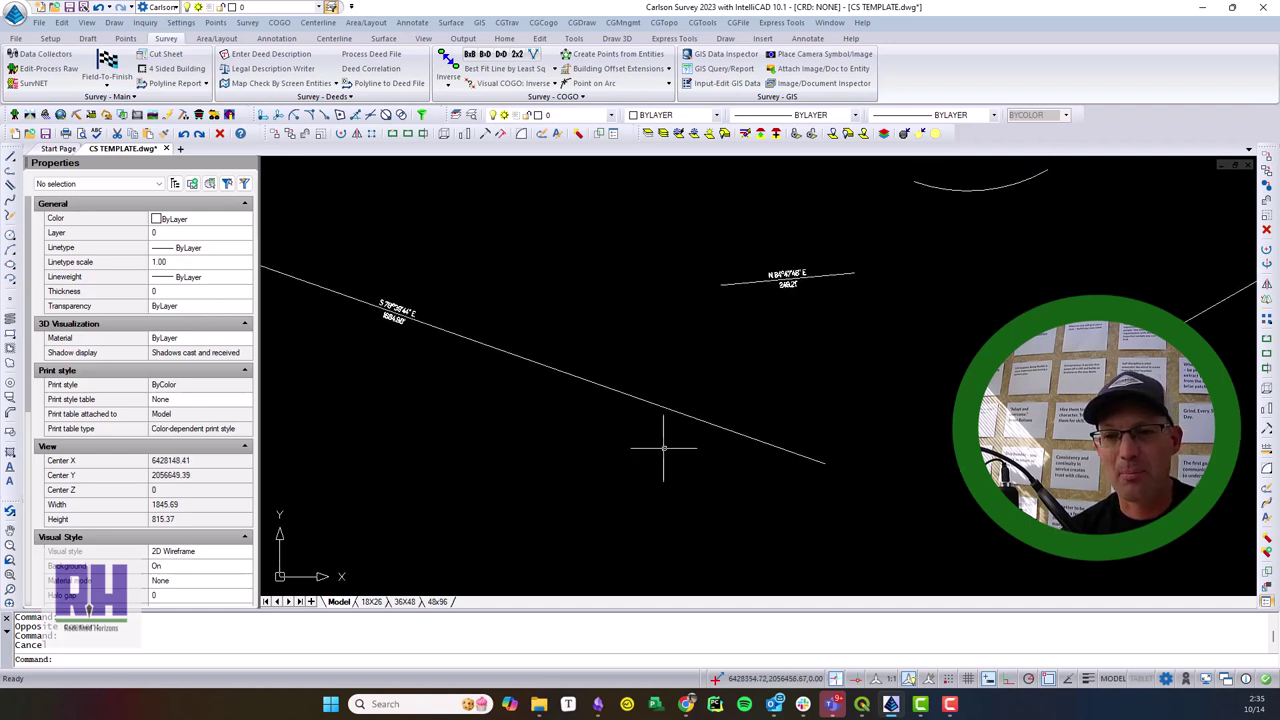
{"action": "scroll", "coordinate": [386, 329], "scroll_direction": "up", "scroll_amount": 5}
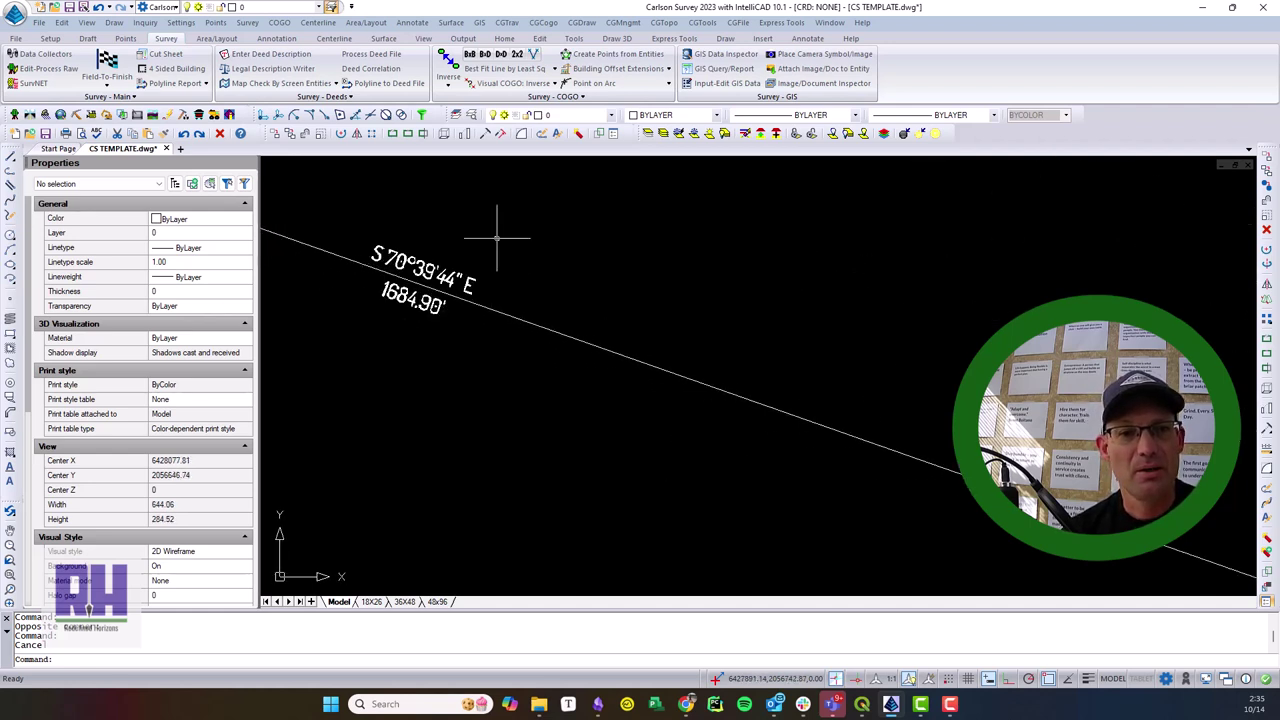
{"action": "scroll", "coordinate": [436, 310], "scroll_direction": "down", "scroll_amount": 3}
{"action": "scroll", "coordinate": [540, 325], "scroll_direction": "up", "scroll_amount": 1}
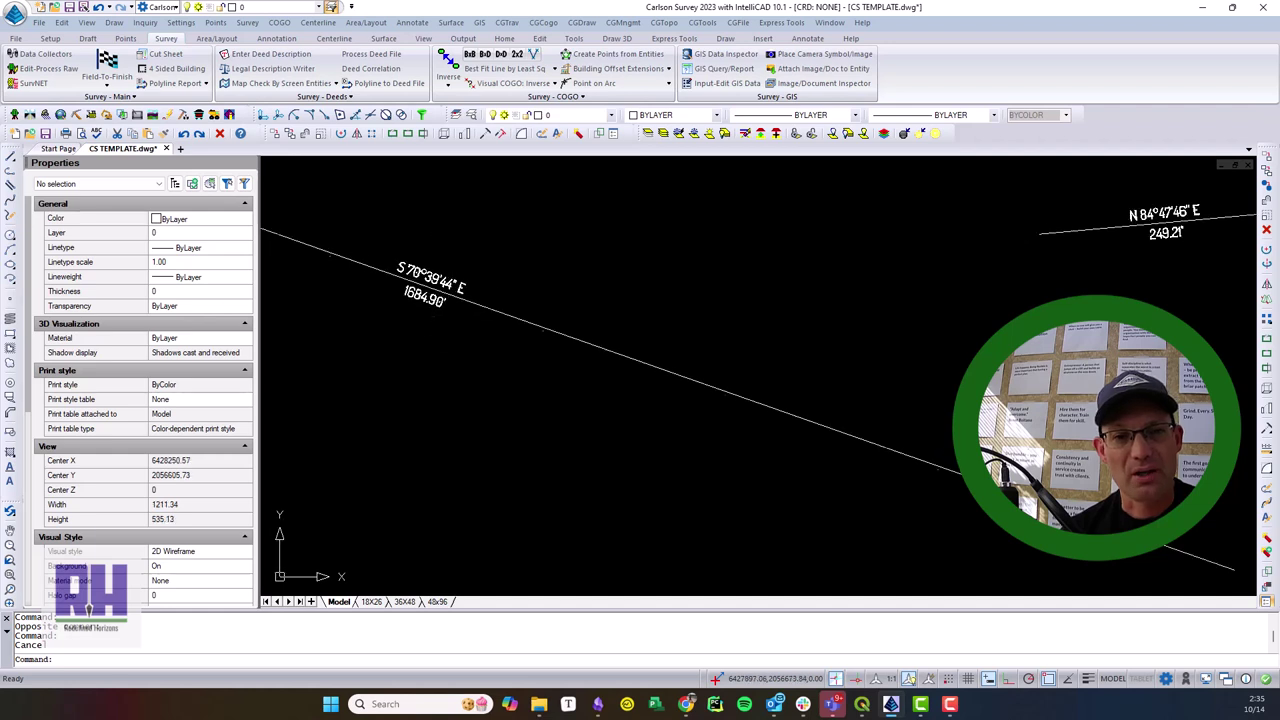
{"action": "scroll", "coordinate": [582, 330], "scroll_direction": "down", "scroll_amount": 2}
{"action": "scroll", "coordinate": [582, 330], "scroll_direction": "down", "scroll_amount": 2}
Move the 300-ft radius arc from its start point to the tangent line's end
{"action": "left_click", "coordinate": [848, 240]}
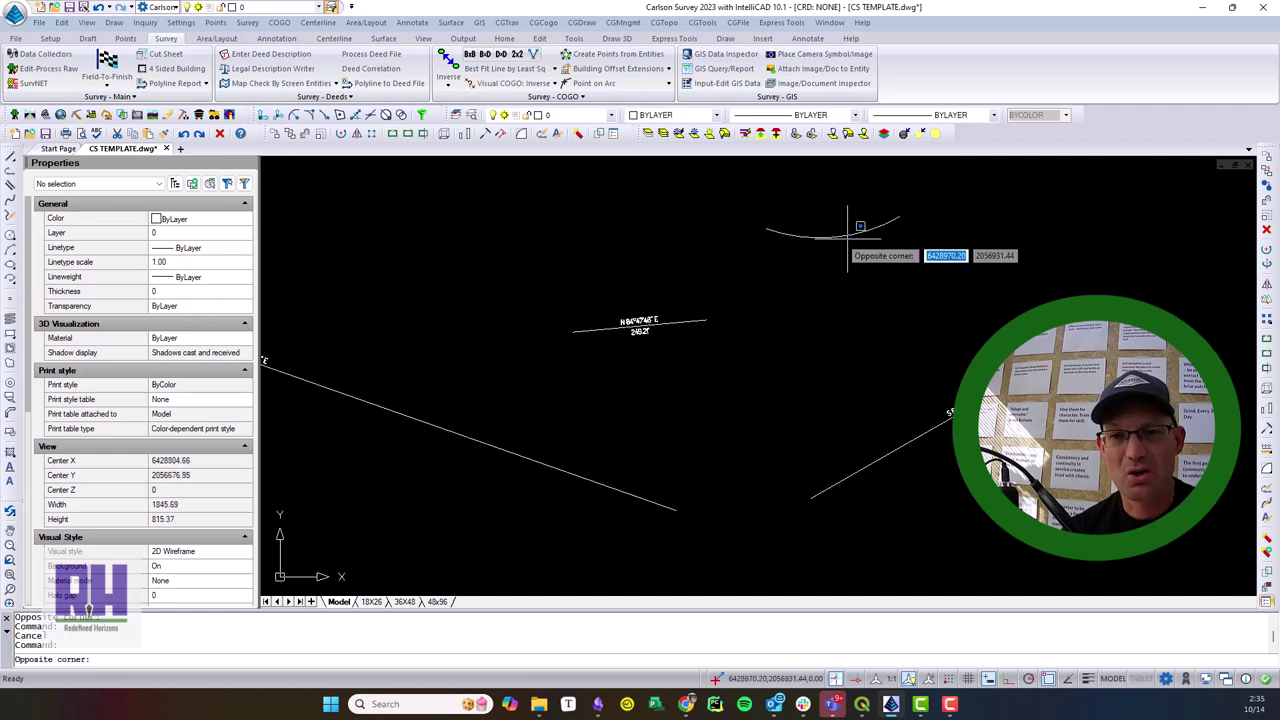
{"action": "left_click", "coordinate": [834, 218]}
{"action": "type", "text": "m"}
{"action": "key", "text": "Return"}
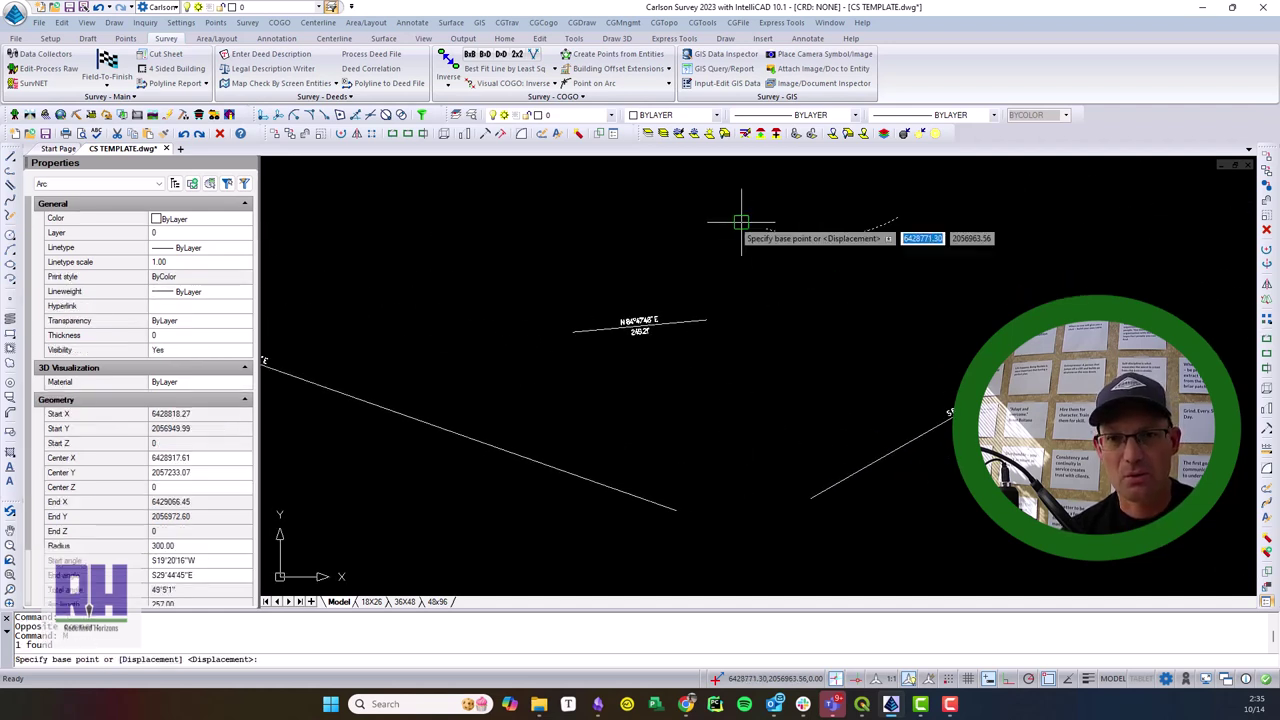
{"action": "left_click", "coordinate": [762, 228]}
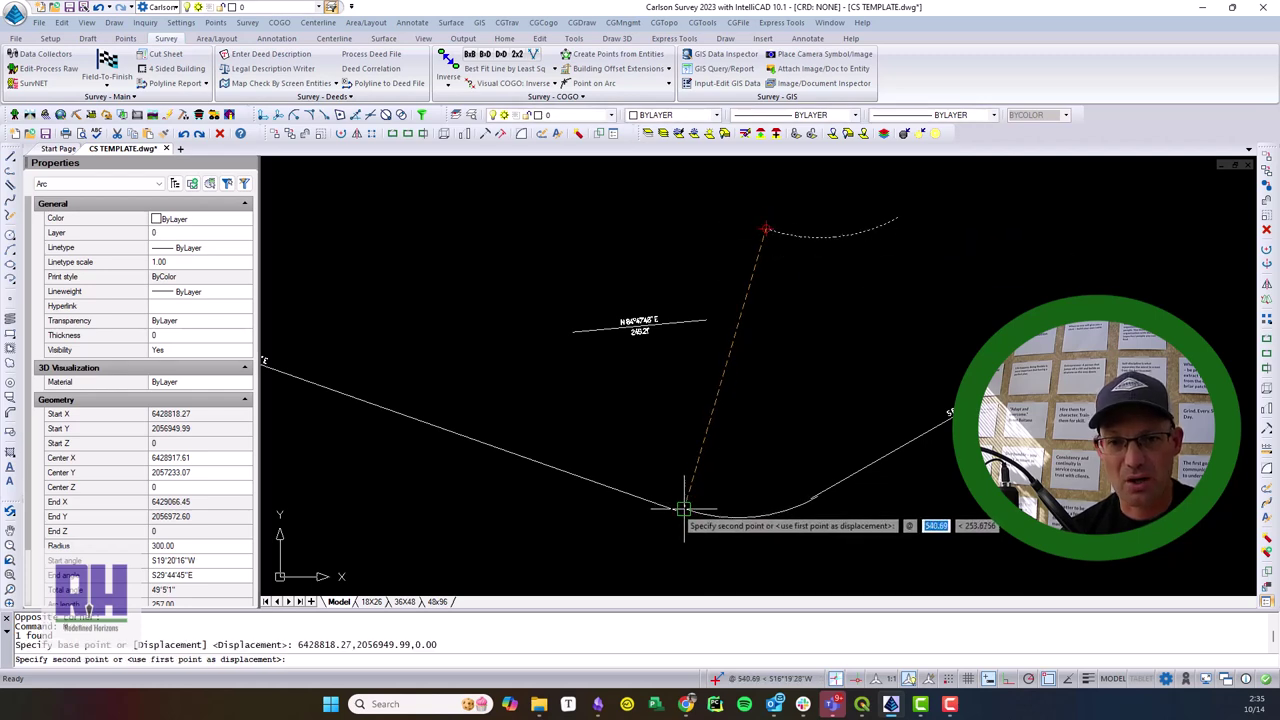
{"action": "left_click", "coordinate": [682, 512]}
{"action": "scroll", "coordinate": [710, 510], "scroll_direction": "up", "scroll_amount": 2}
Move the arc again so its end lands on the tangent's end
{"action": "key", "text": "Return"}
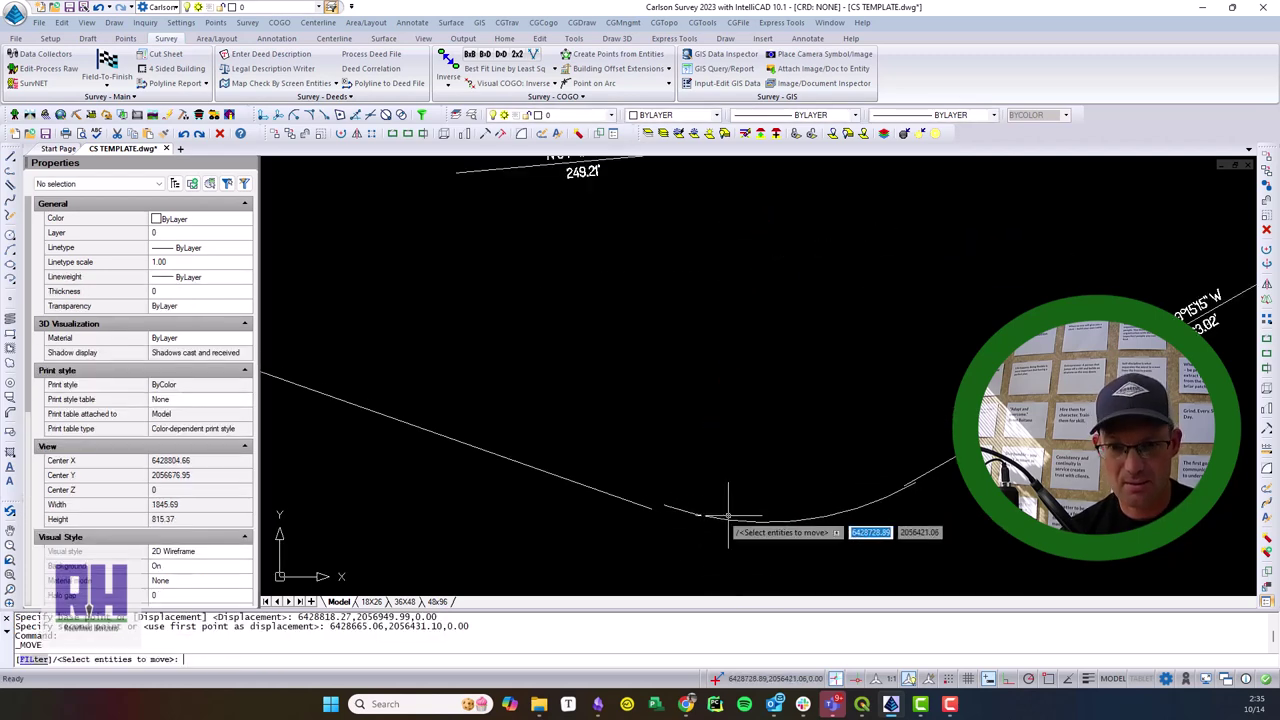
{"action": "left_click", "coordinate": [719, 534]}
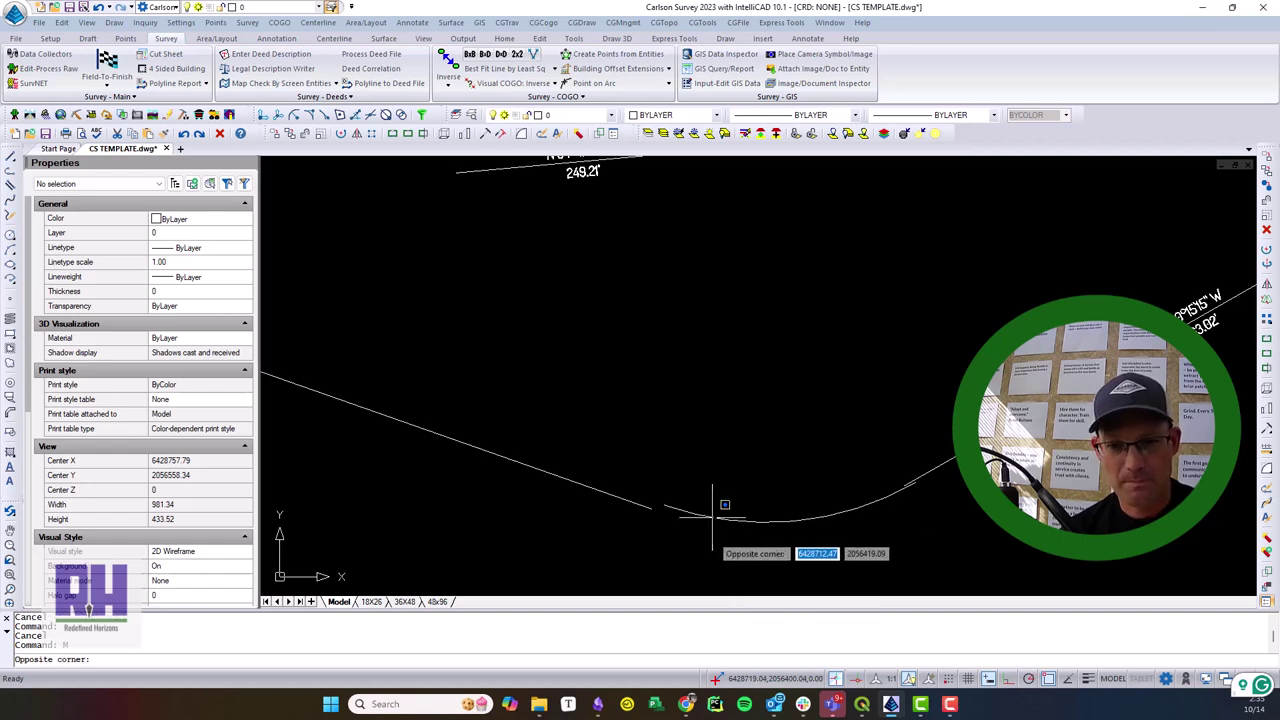
{"action": "key", "text": "Escape"}
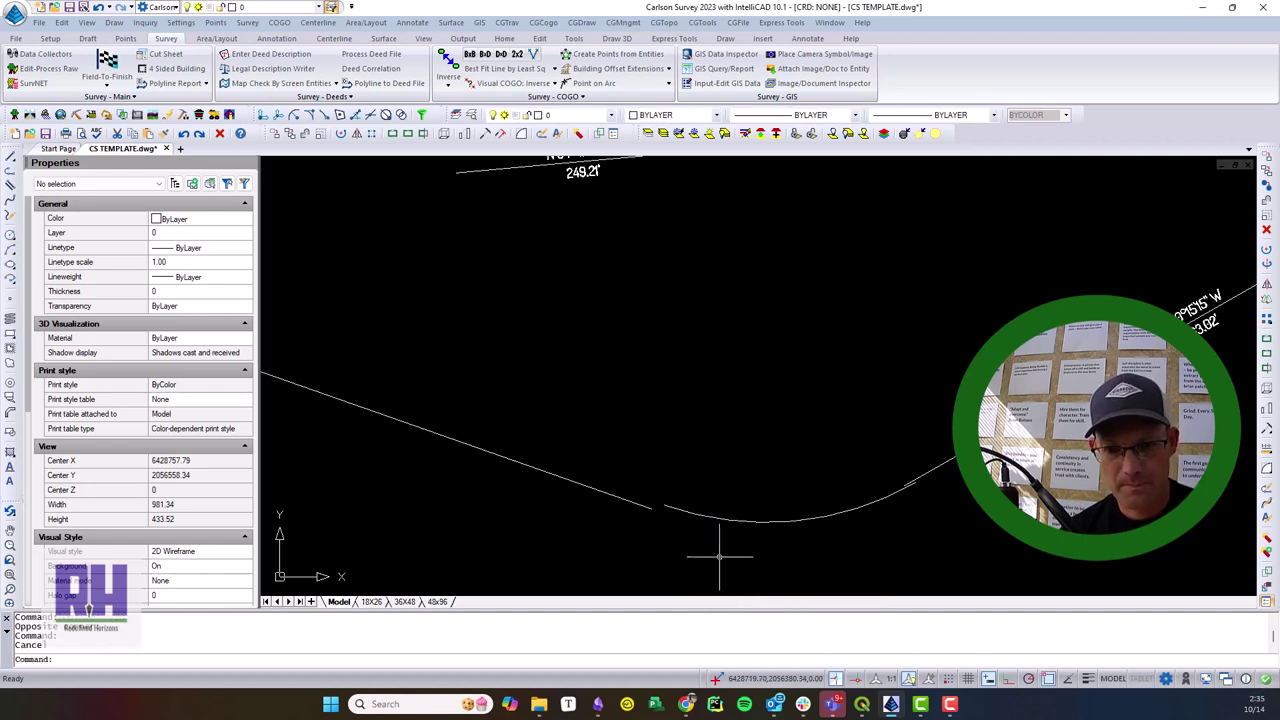
{"action": "type", "text": "m"}
{"action": "key", "text": "Return"}
{"action": "left_click", "coordinate": [658, 508]}
{"action": "key", "text": "Return"}
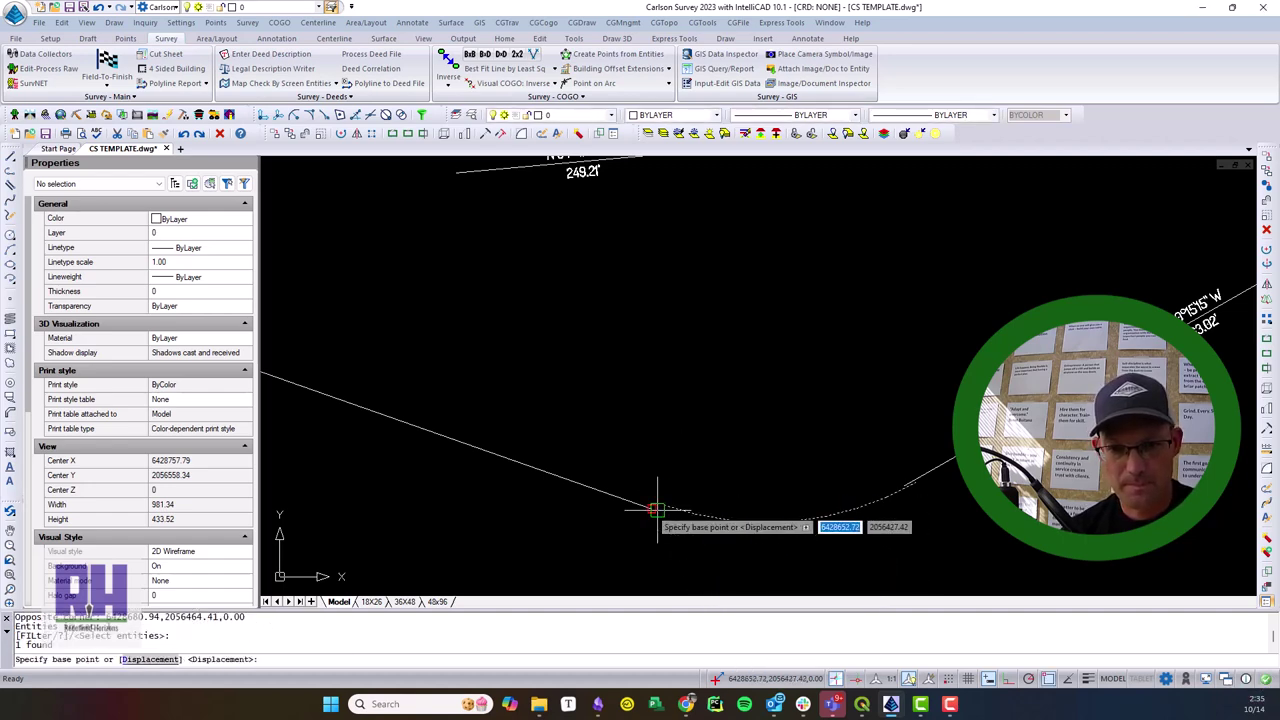
{"action": "left_click", "coordinate": [664, 506]}
{"action": "left_click", "coordinate": [652, 510]}
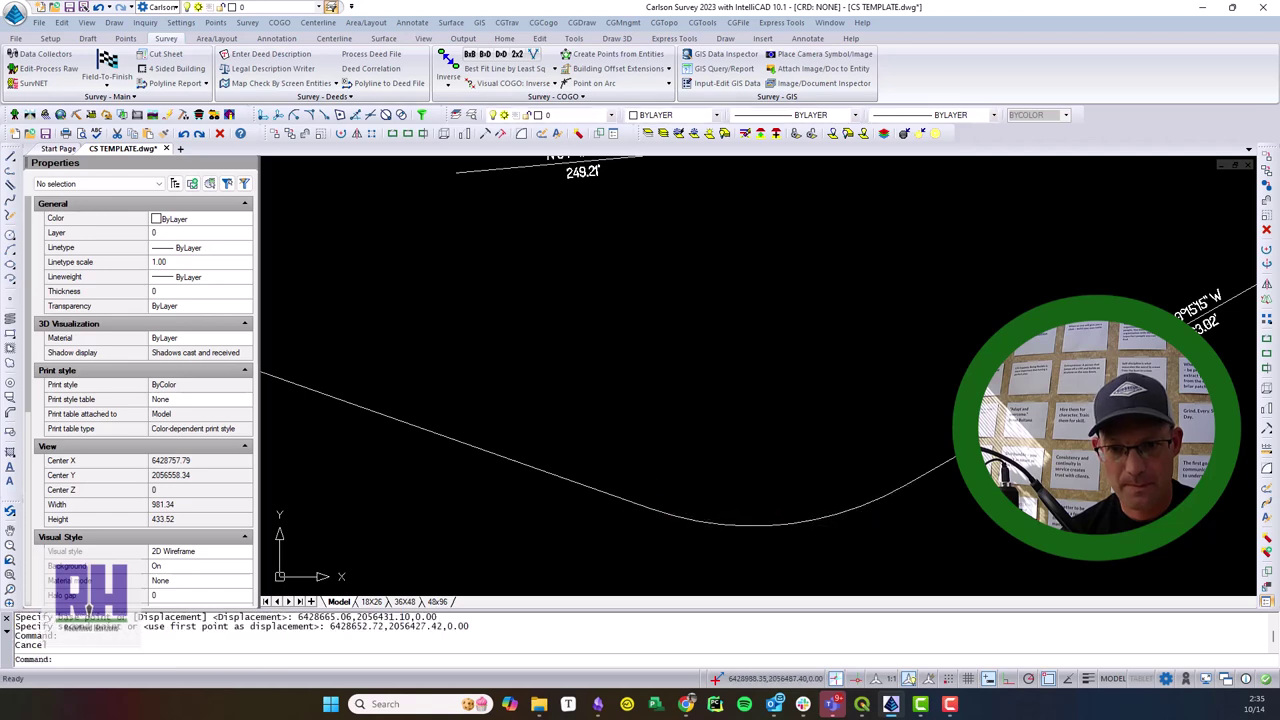
{"action": "key", "text": "Escape"}
{"action": "scroll", "coordinate": [760, 420], "scroll_direction": "down", "scroll_amount": 2}
{"action": "middle_click_drag", "start_coordinate": [1047, 543], "coordinate": [946, 543]}
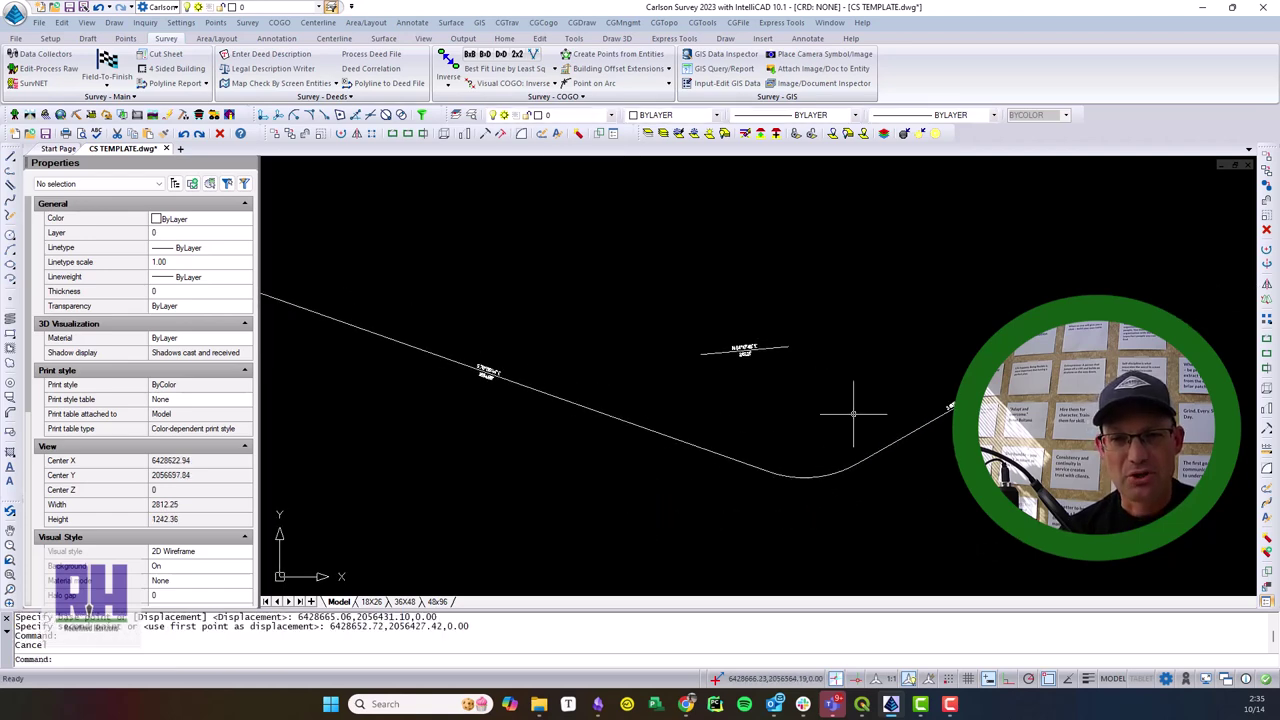
Move the arc back to its place above the tangents
{"action": "key", "text": "Return"}
{"action": "left_click", "coordinate": [803, 473]}
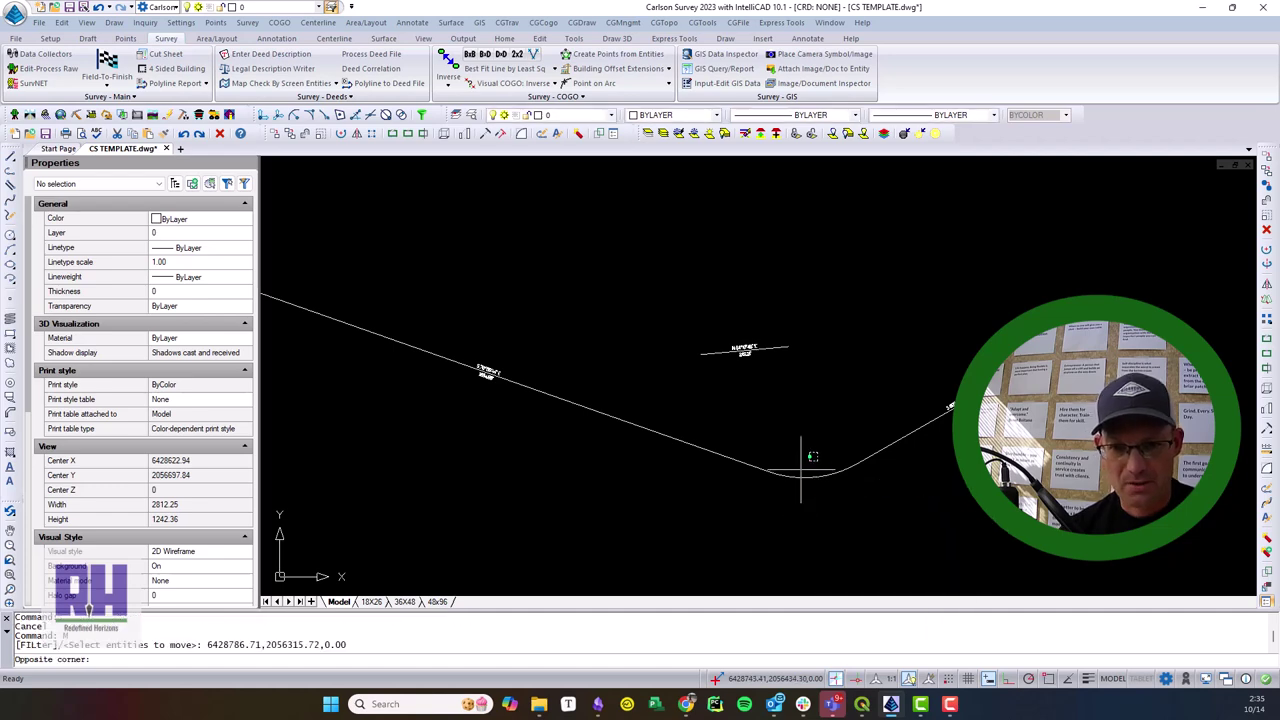
{"action": "key", "text": "Return"}
{"action": "left_click", "coordinate": [801, 473]}
{"action": "left_click", "coordinate": [958, 228]}
{"action": "key", "text": "Escape"}
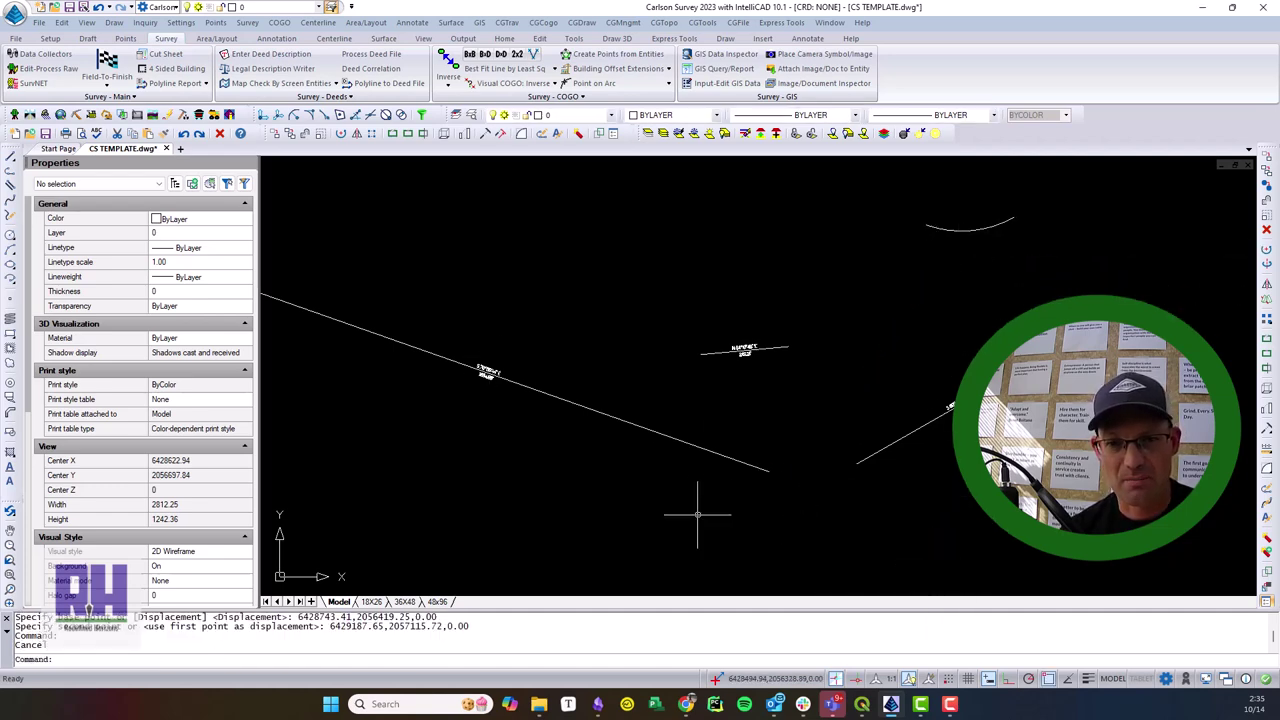
Pan along the long tangent to bring the N 84°47'46" E tangent into view
{"action": "middle_click_drag", "start_coordinate": [786, 358], "coordinate": [739, 358]}
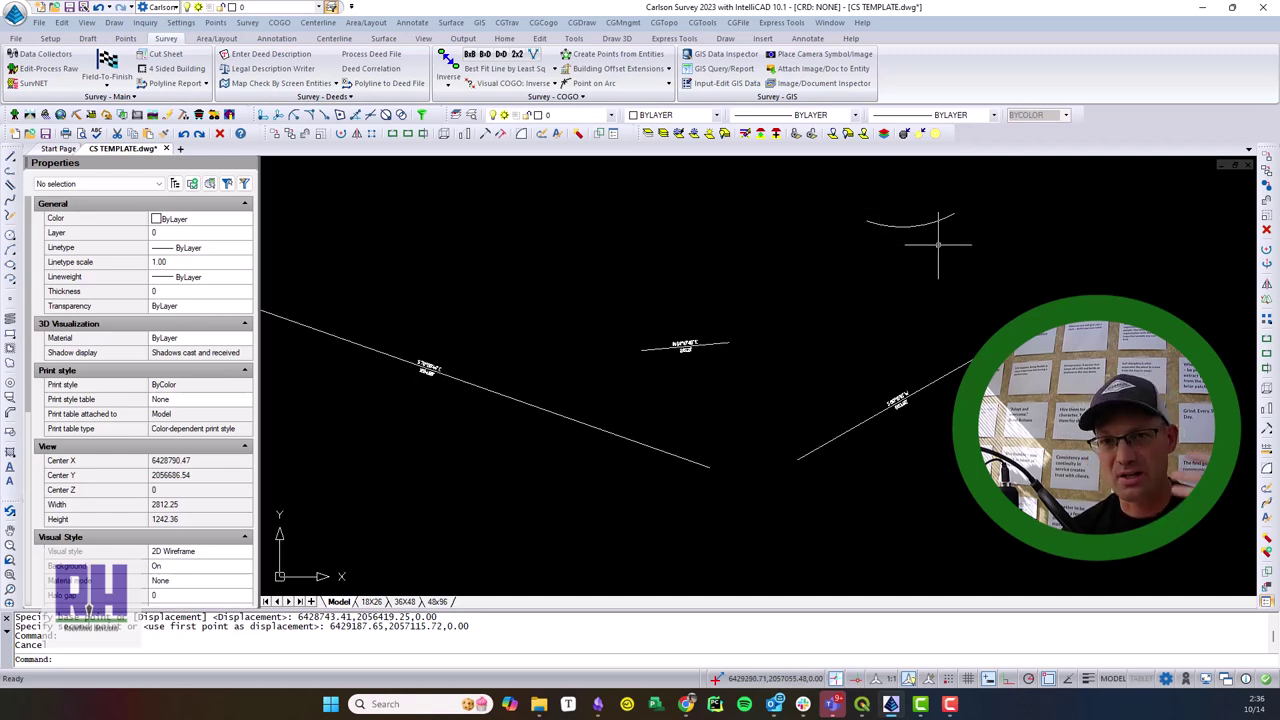
{"action": "scroll", "coordinate": [675, 350], "scroll_direction": "up", "scroll_amount": 5}
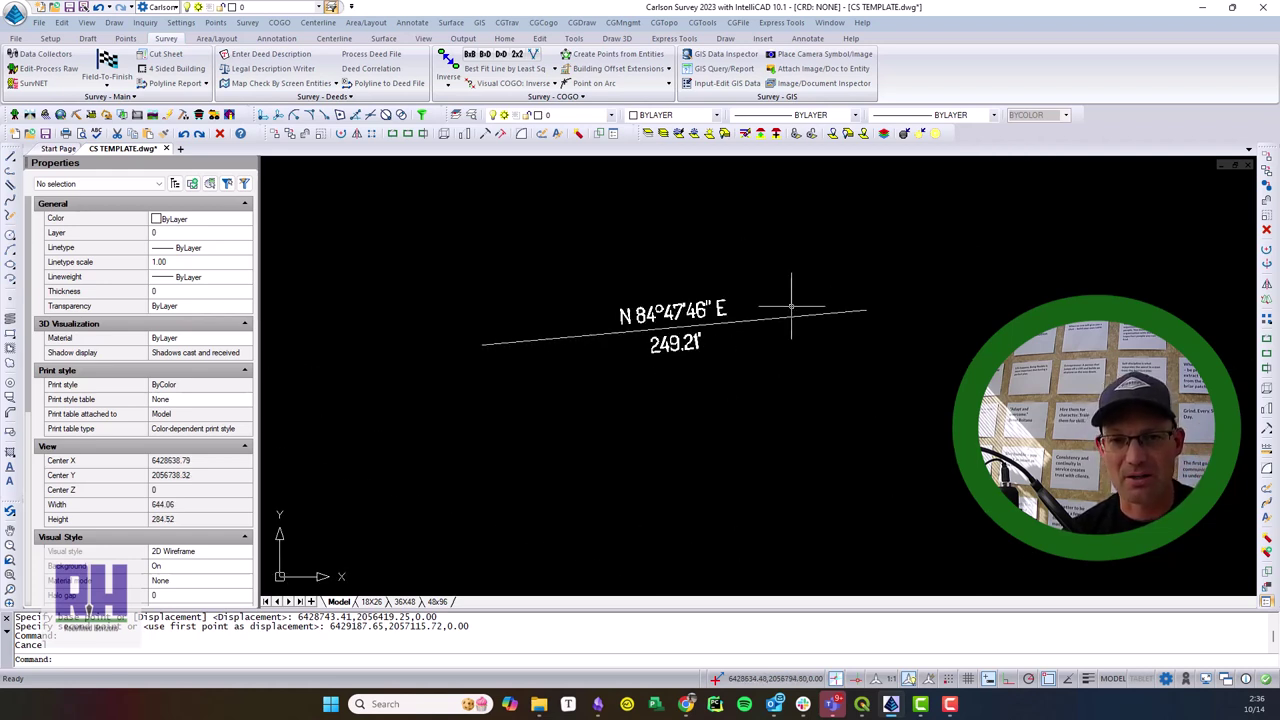
{"action": "scroll", "coordinate": [718, 350], "scroll_direction": "down", "scroll_amount": 5}
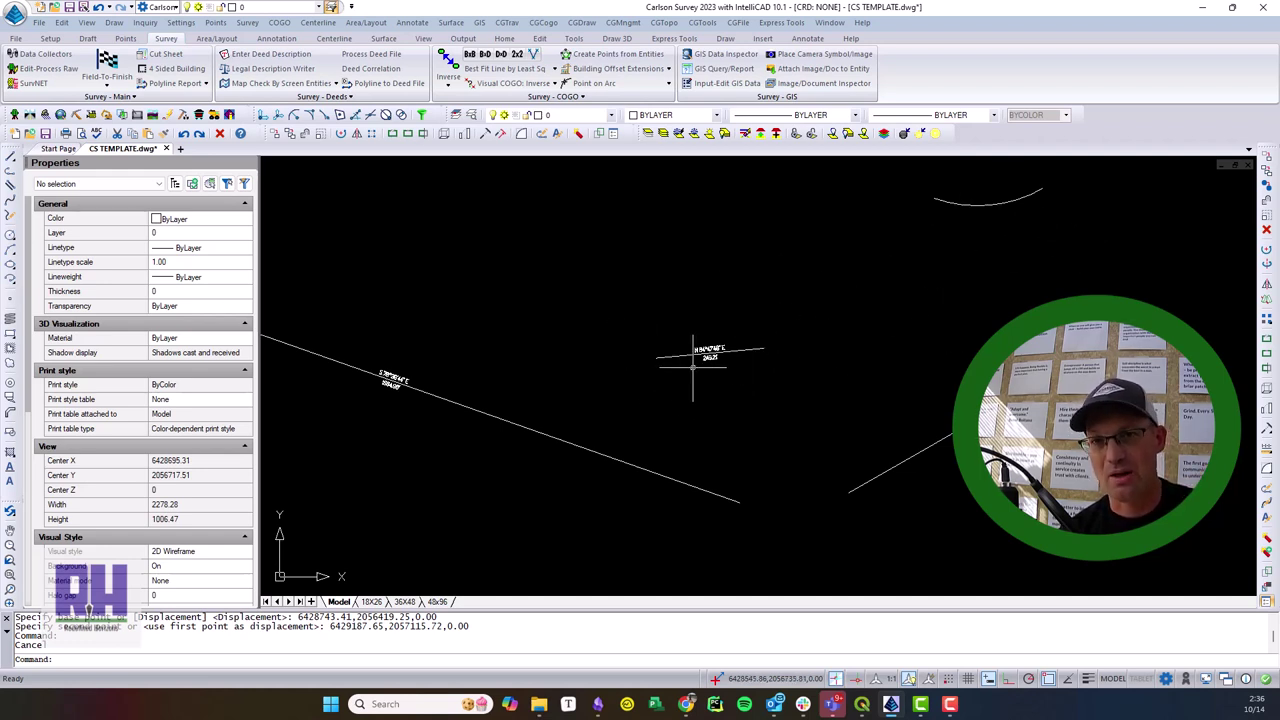
{"action": "key", "text": "Escape"}
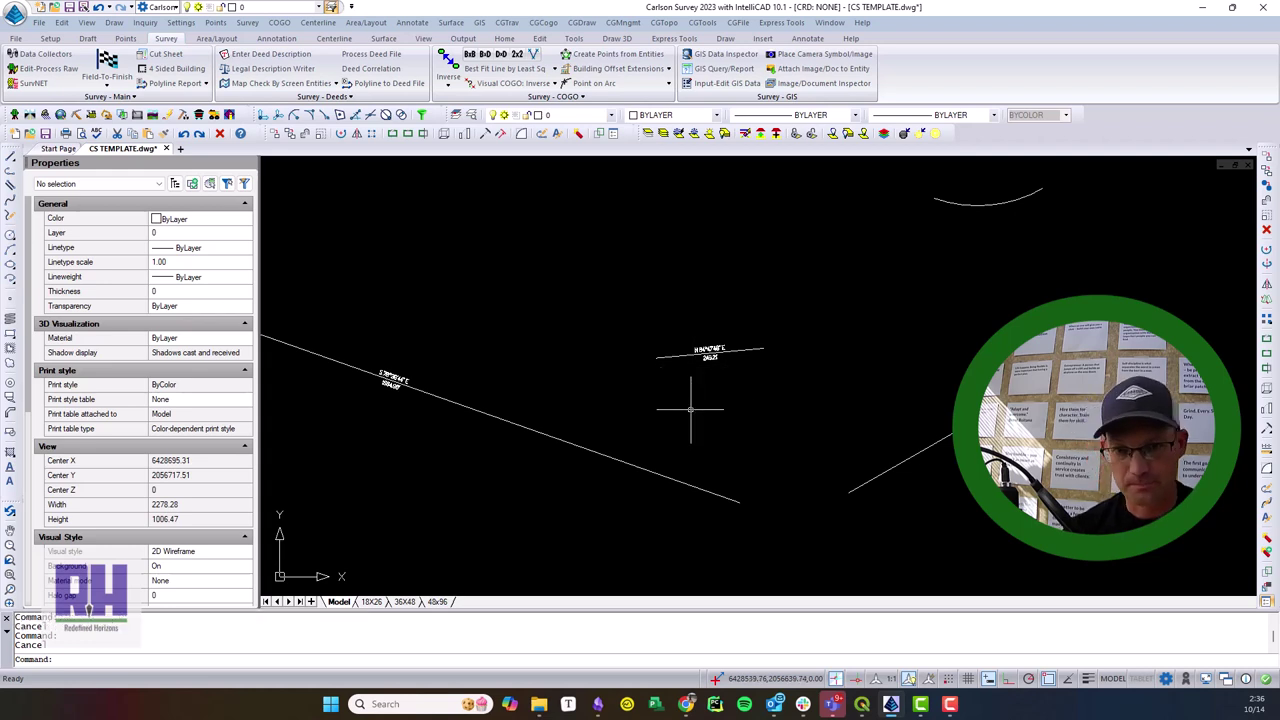
{"action": "mouse_move", "coordinate": [691, 409]}
{"action": "middle_mouse_down"}
{"action": "mouse_move", "coordinate": [669, 403]}
{"action": "mouse_move", "coordinate": [849, 430]}
{"action": "mouse_move", "coordinate": [822, 415]}
{"action": "middle_mouse_up"}
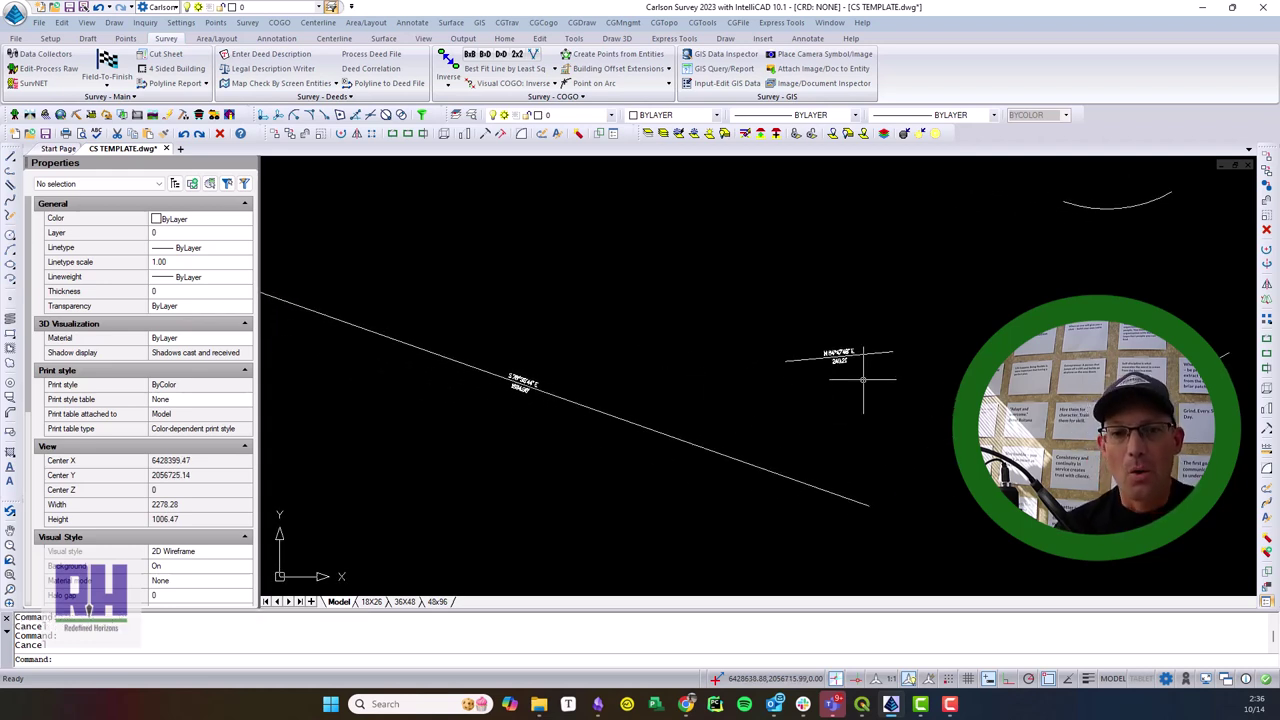
{"action": "middle_click_drag", "start_coordinate": [604, 359], "coordinate": [766, 353]}
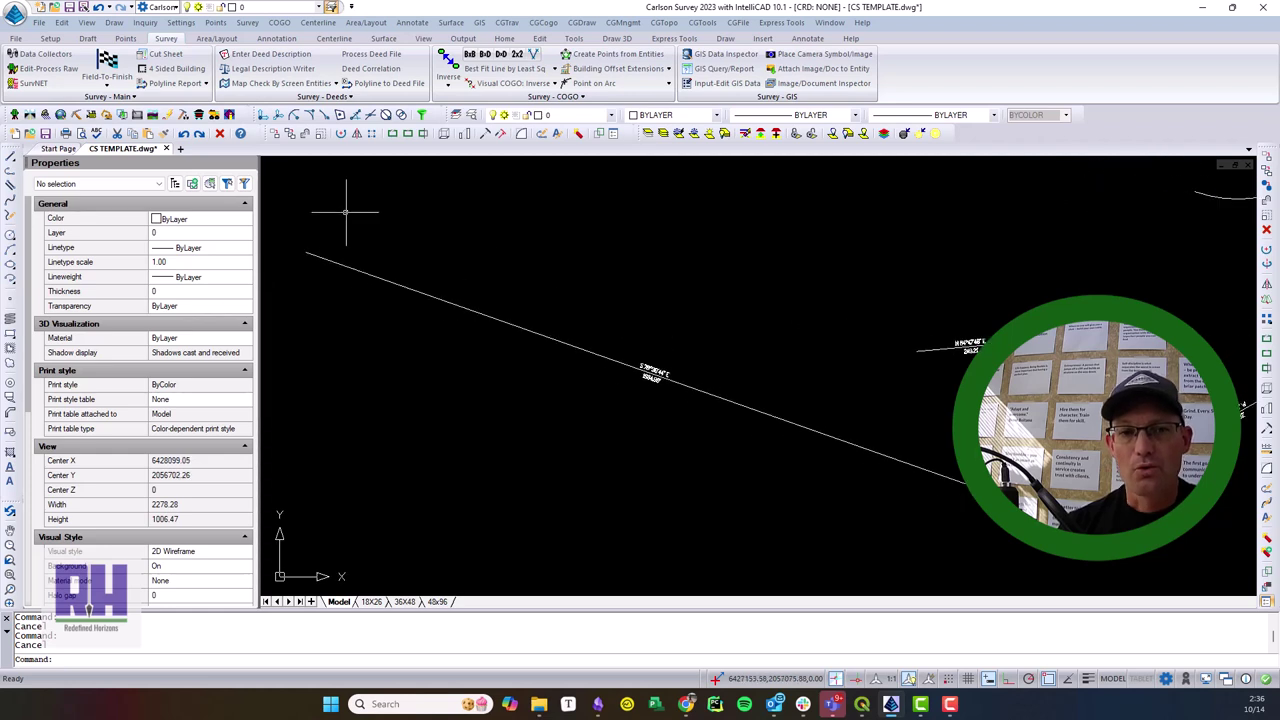
{"action": "middle_click_drag", "start_coordinate": [1030, 420], "coordinate": [1010, 348]}
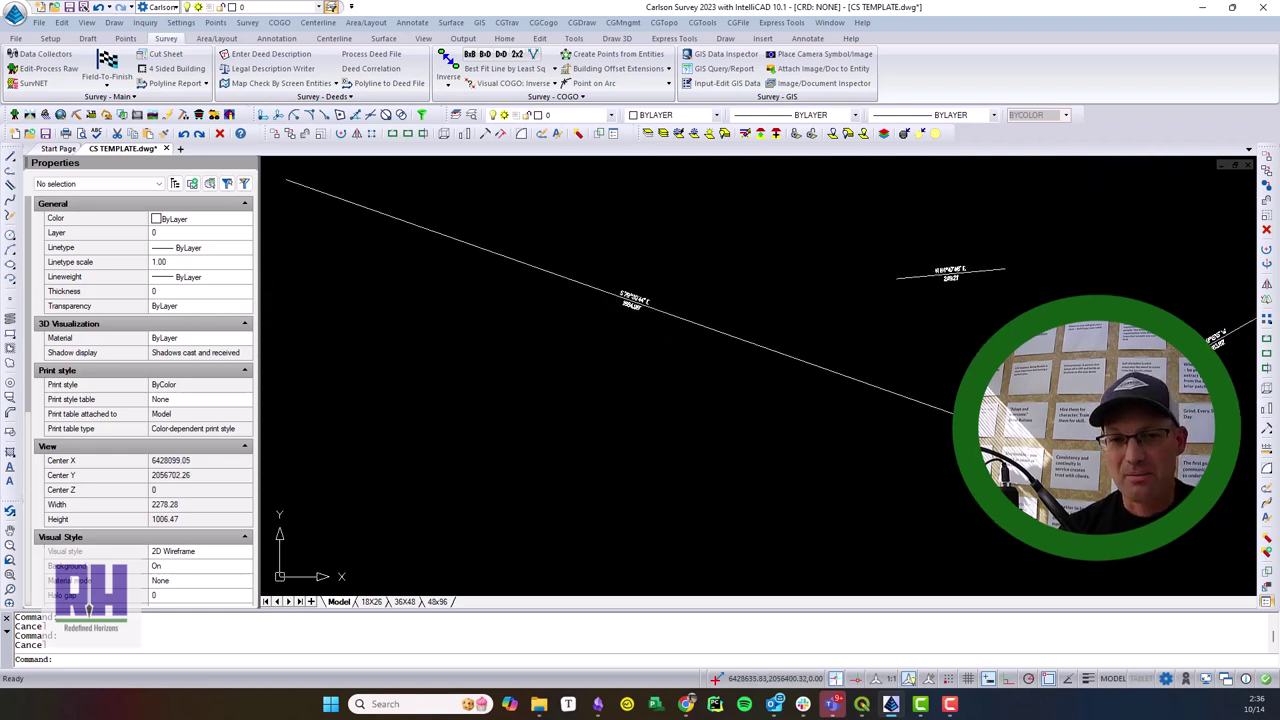
{"action": "scroll", "coordinate": [962, 290], "scroll_direction": "up", "scroll_amount": 5}
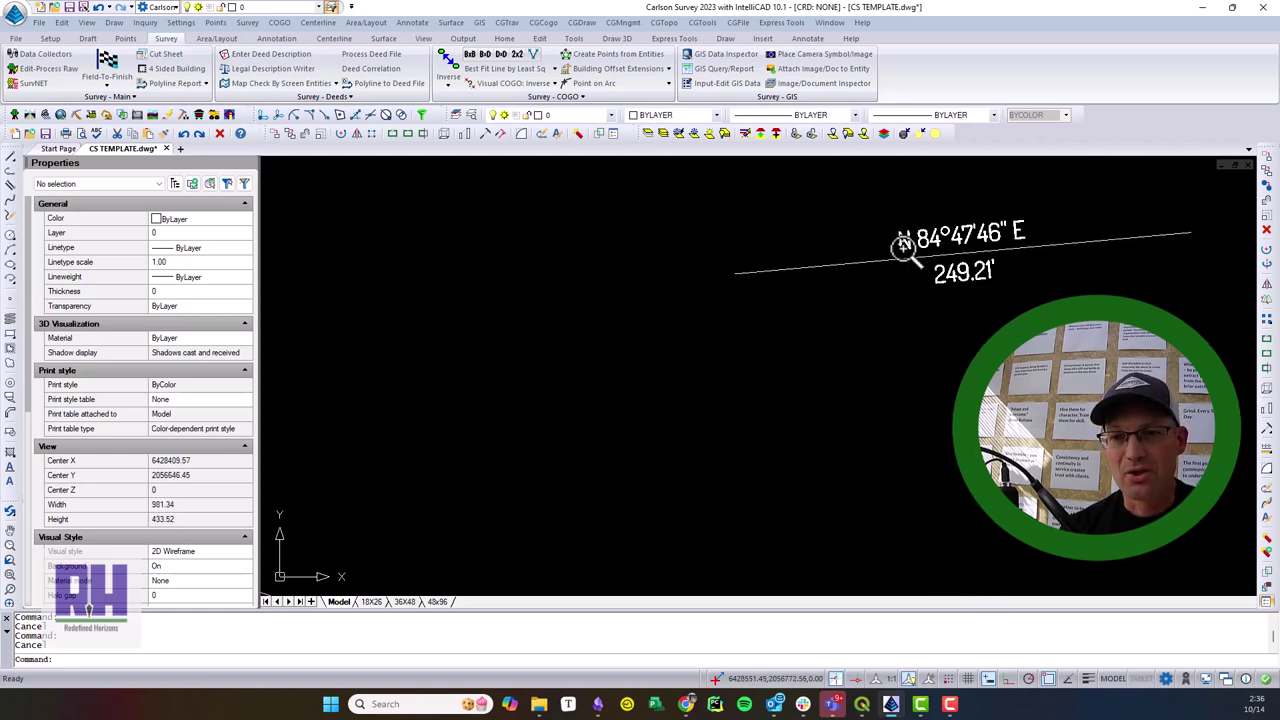
{"action": "scroll", "coordinate": [960, 275], "scroll_direction": "down", "scroll_amount": 2}
{"action": "scroll", "coordinate": [983, 264], "scroll_direction": "down", "scroll_amount": 6}
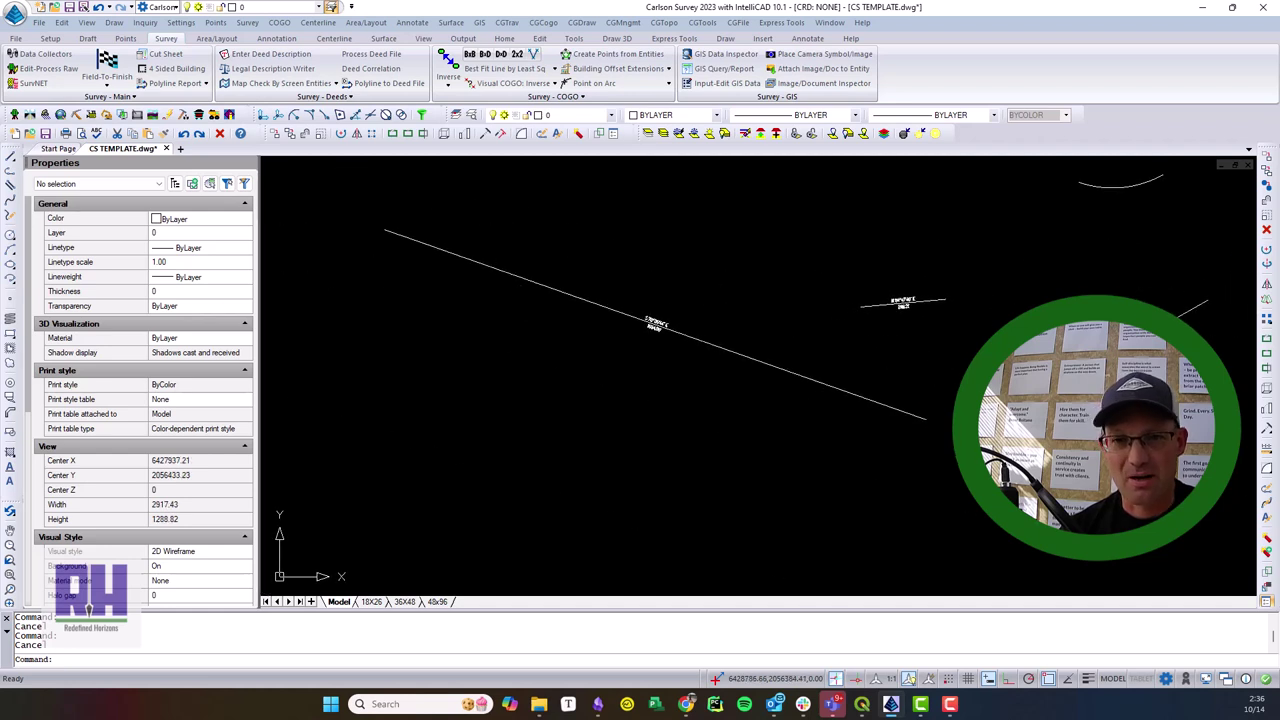
Start Line By Angle-Distance with quadrant code 2 and bearing 70.3944
{"action": "left_click", "coordinate": [368, 23]}
{"action": "left_click", "coordinate": [372, 23]}
{"action": "left_click", "coordinate": [372, 23]}
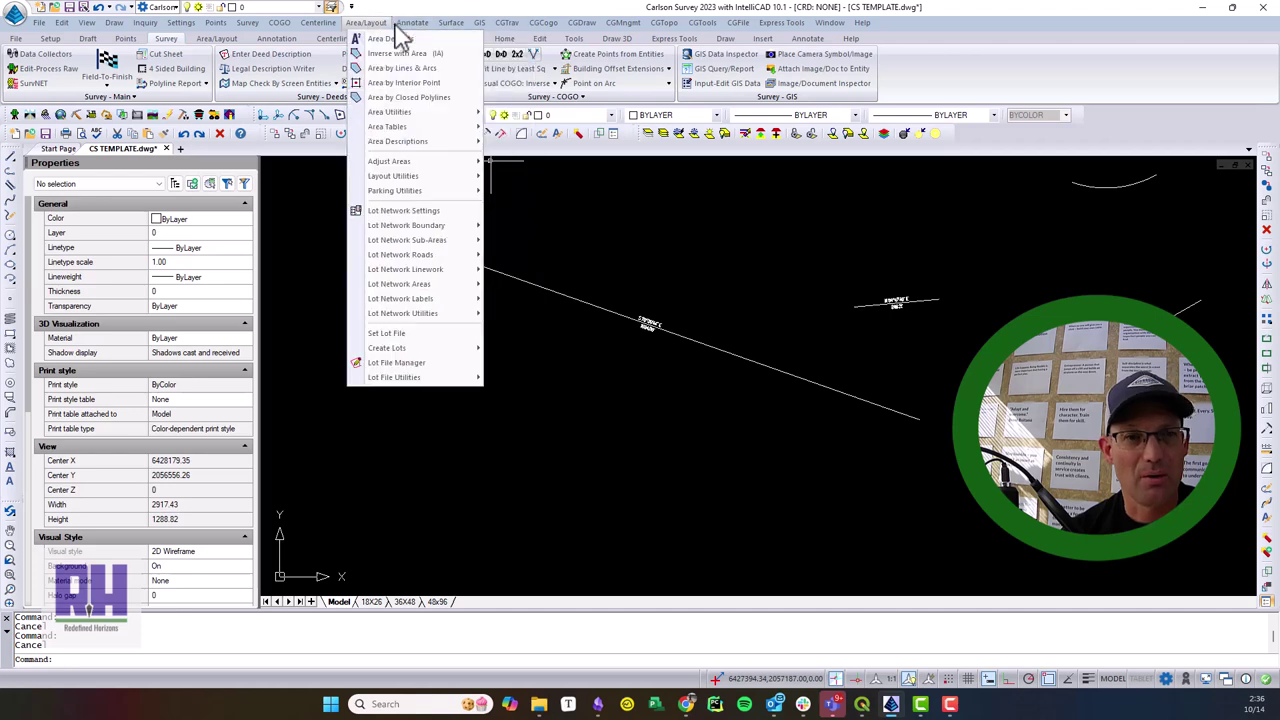
{"action": "mouse_move", "coordinate": [412, 23]}
{"action": "mouse_move", "coordinate": [281, 24]}
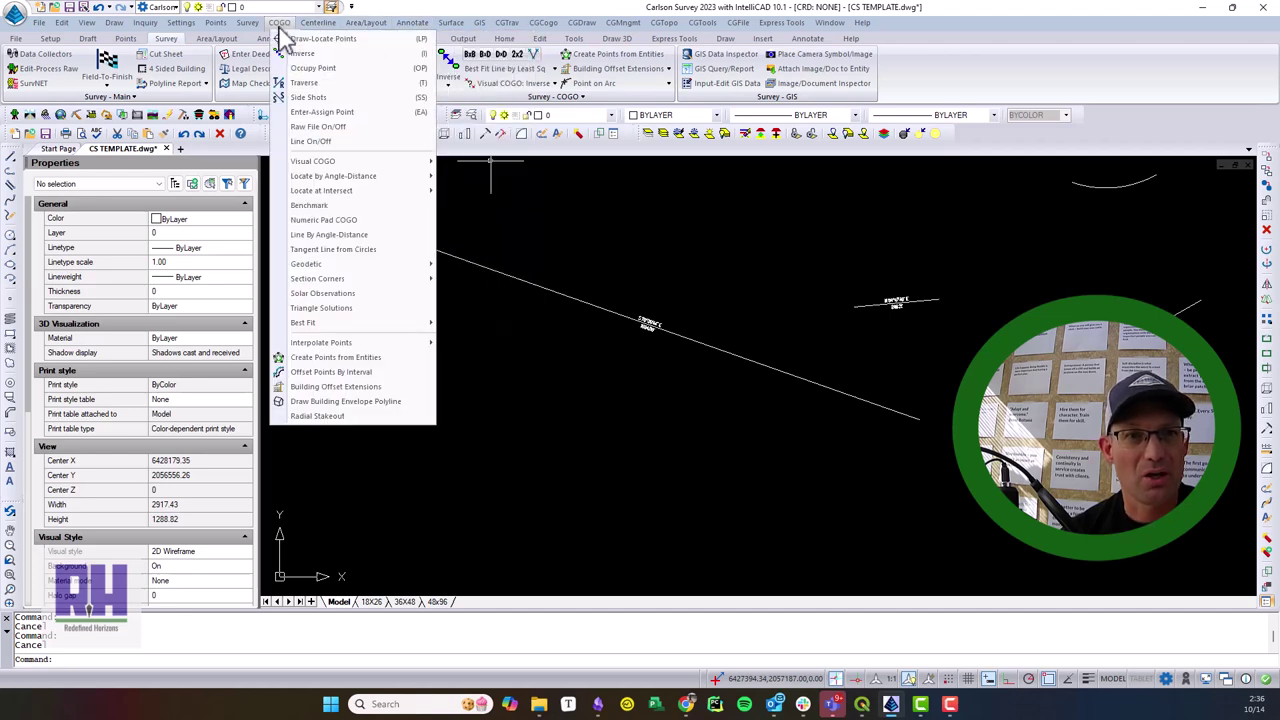
{"action": "left_click", "coordinate": [364, 236]}
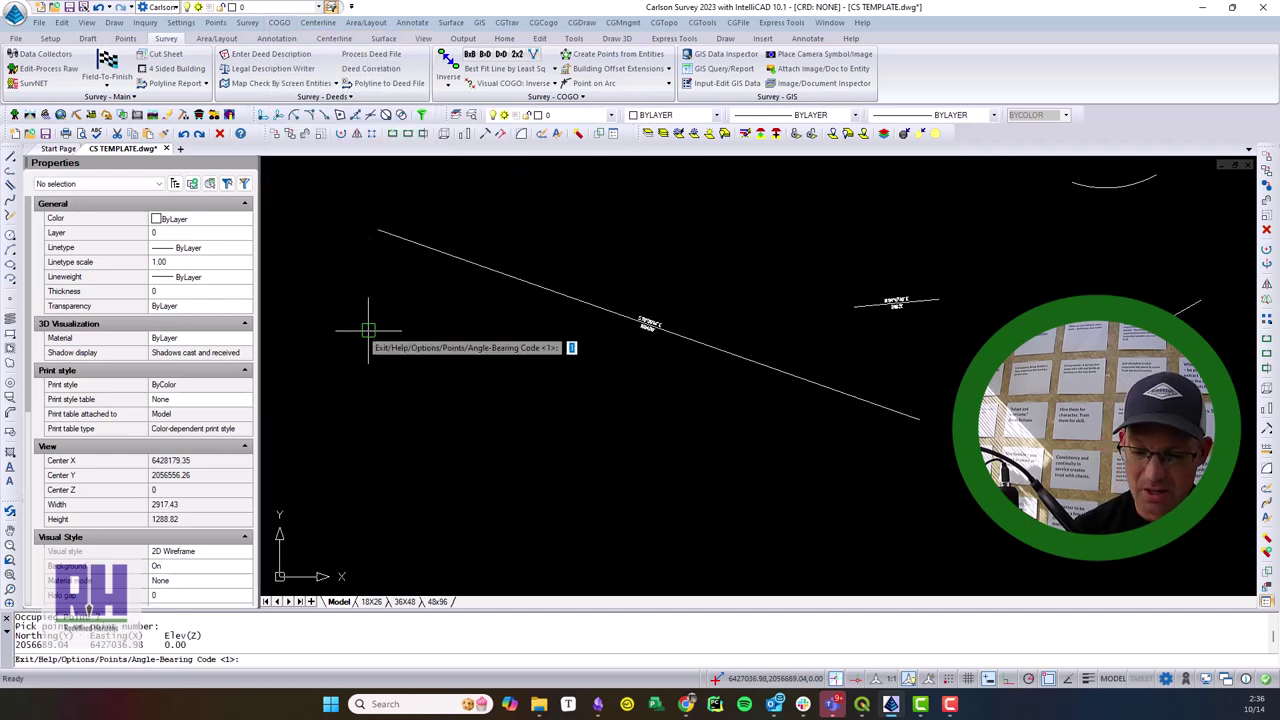
{"action": "type", "text": "2"}
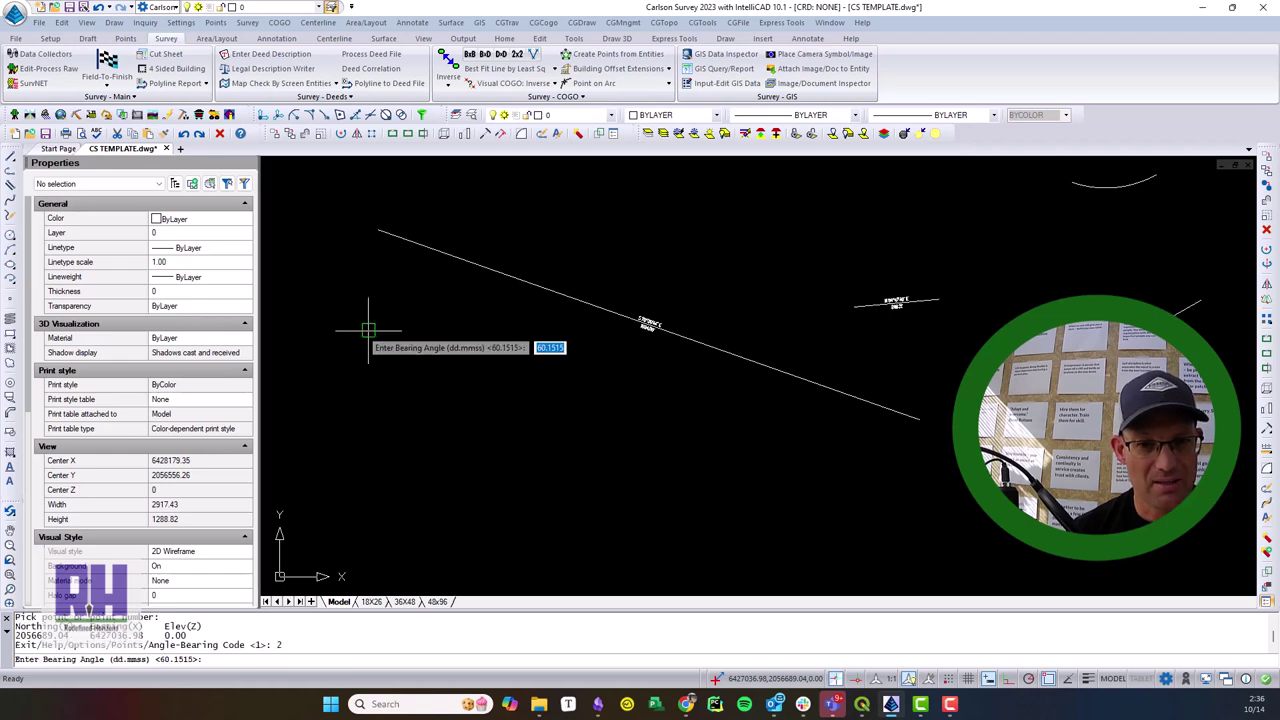
{"action": "key", "text": "Return"}
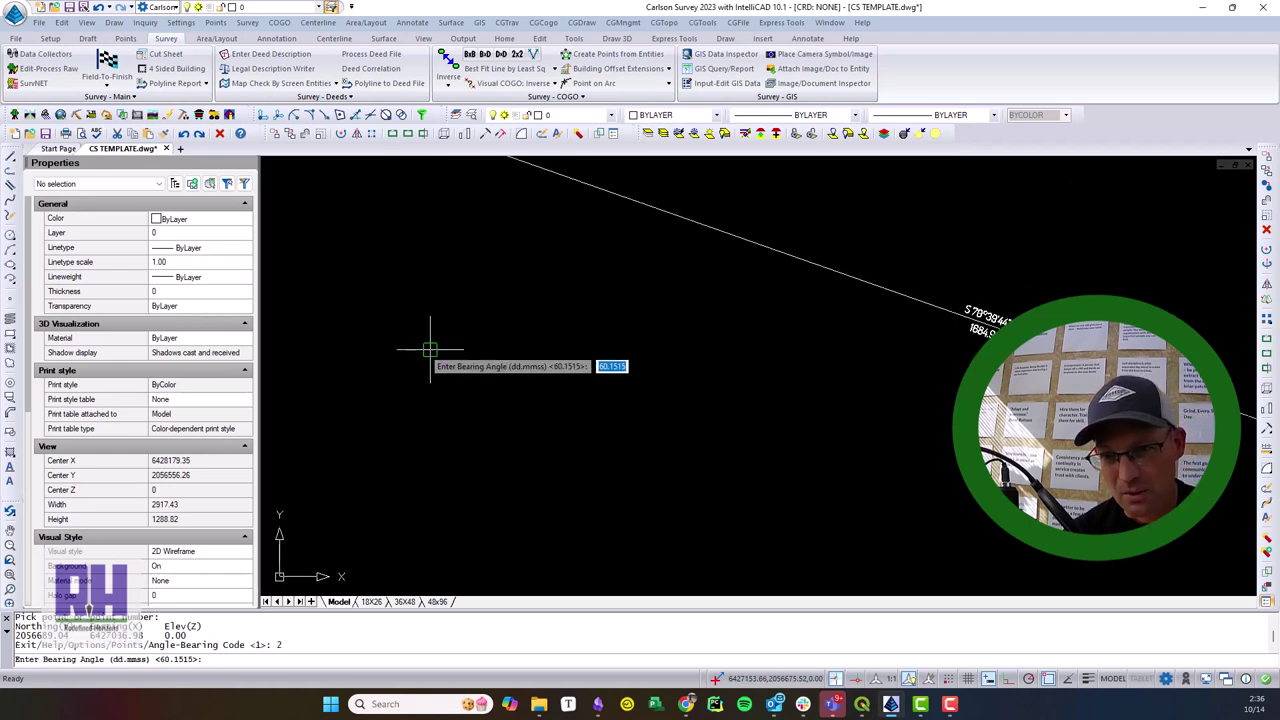
{"action": "type", "text": "70.3"}
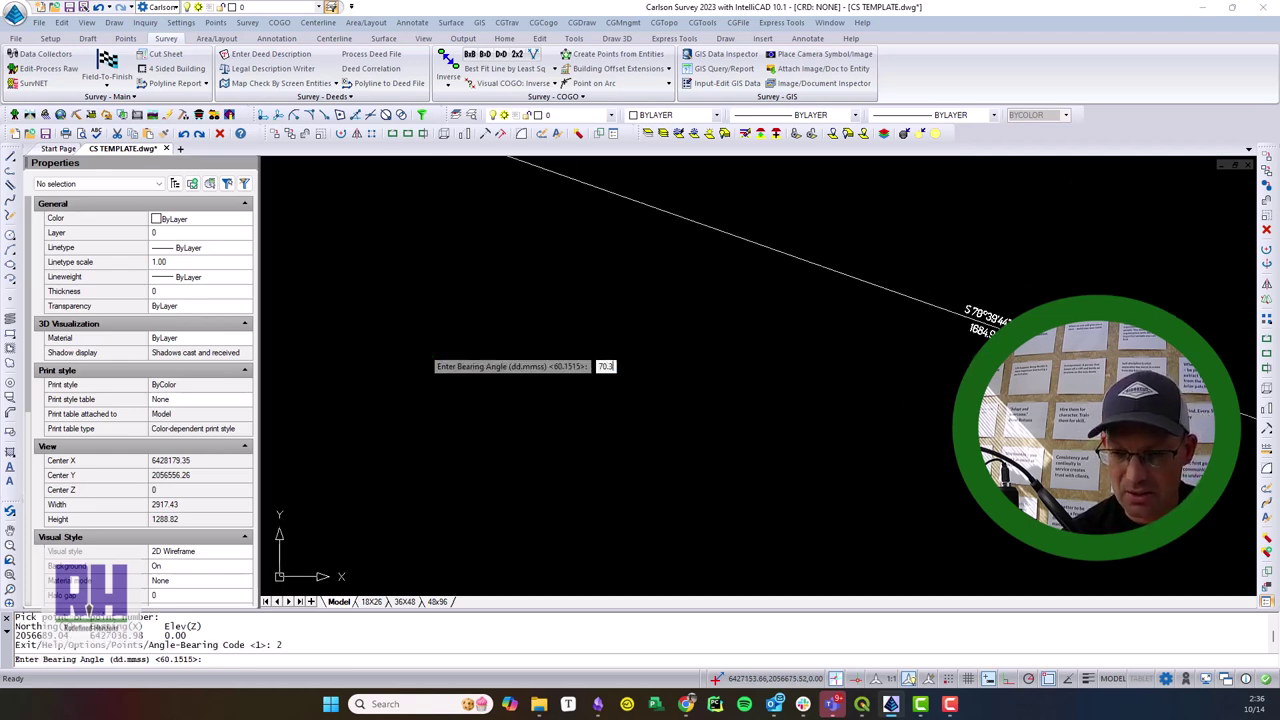
{"action": "type", "text": "944"}
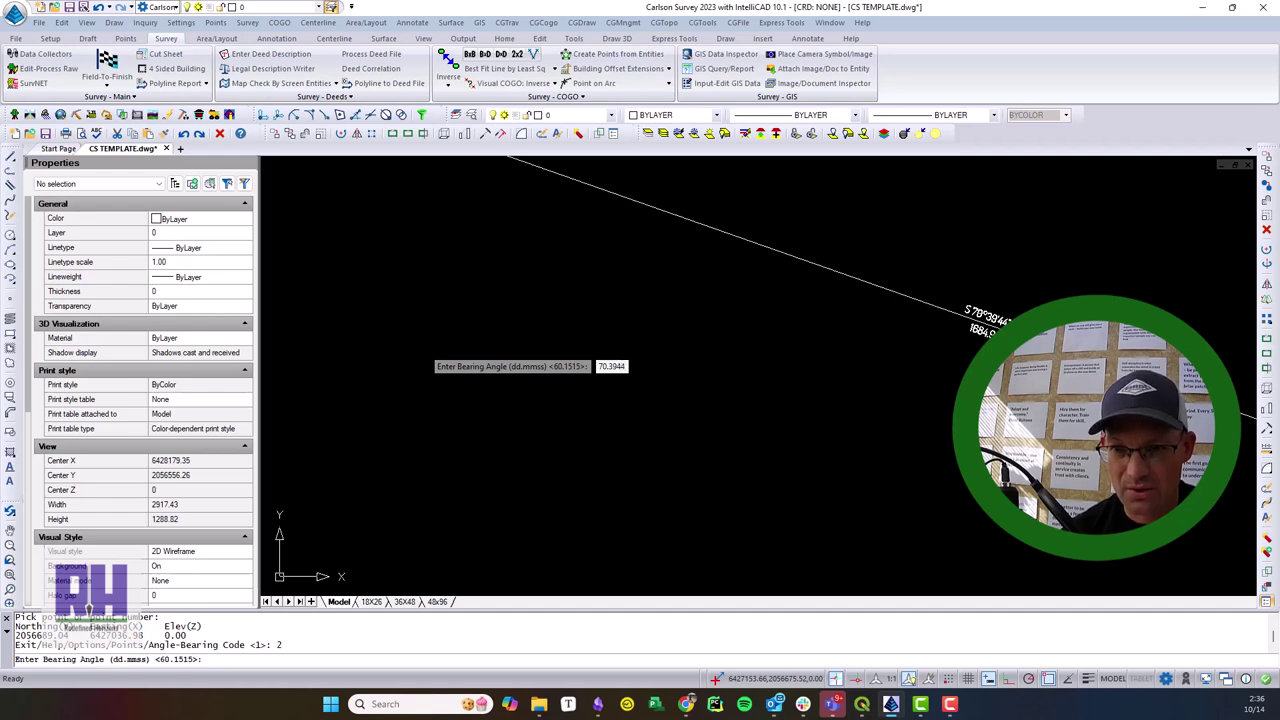
{"action": "key", "text": "Return"}
Enter the 1684.90-ft distance to draw the line, then end the command
{"action": "type", "text": "1684"}
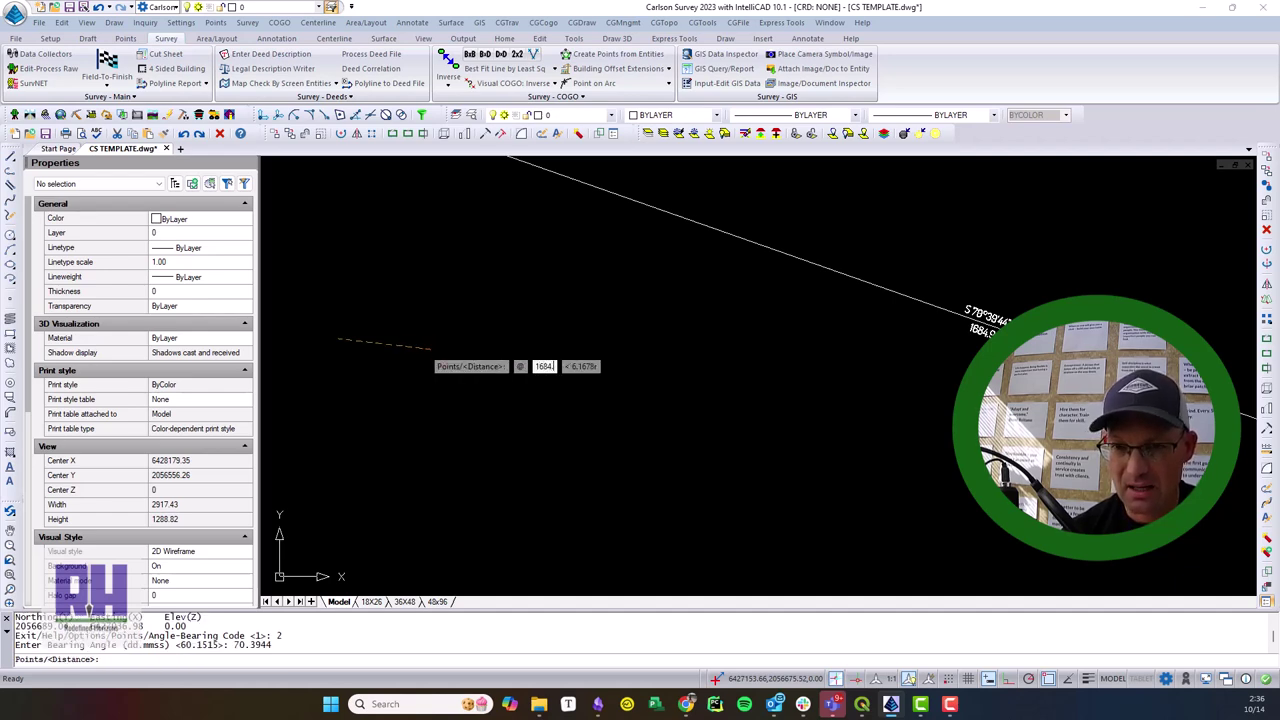
{"action": "type", "text": ".90"}
{"action": "key", "text": "Return"}
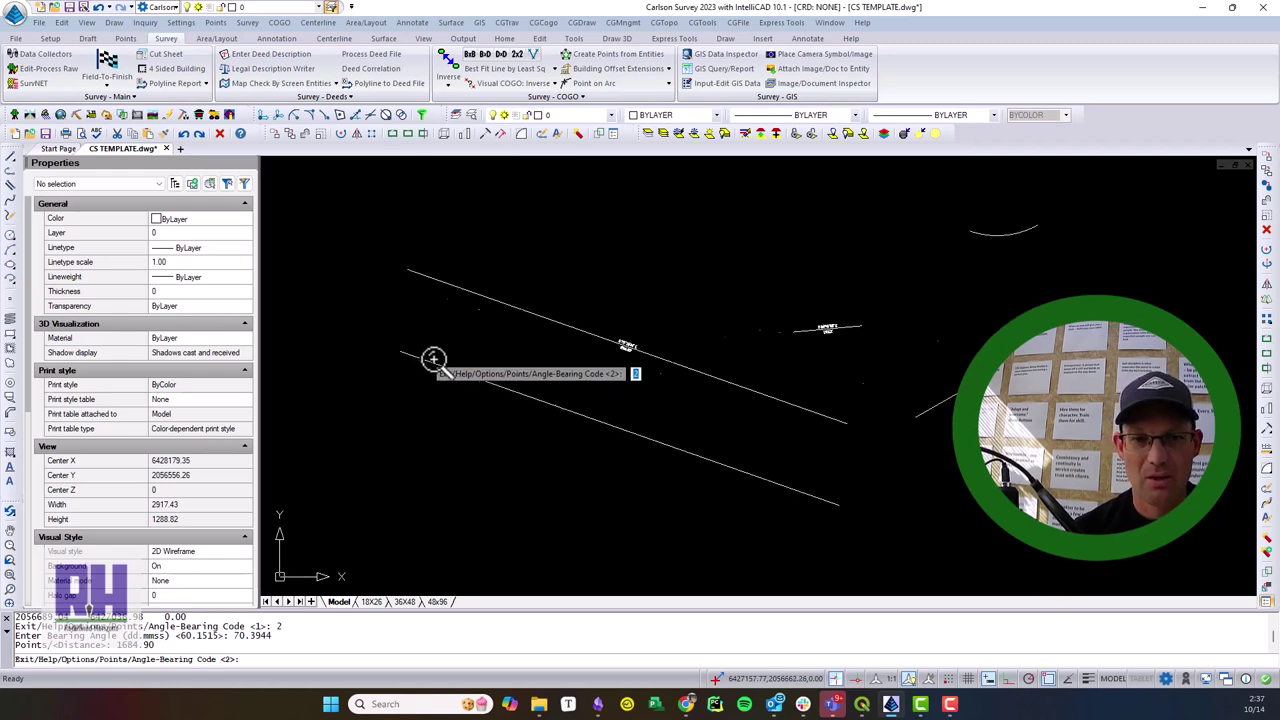
{"action": "scroll", "coordinate": [433, 358], "scroll_direction": "down", "scroll_amount": 2}
{"action": "key", "text": "Return"}
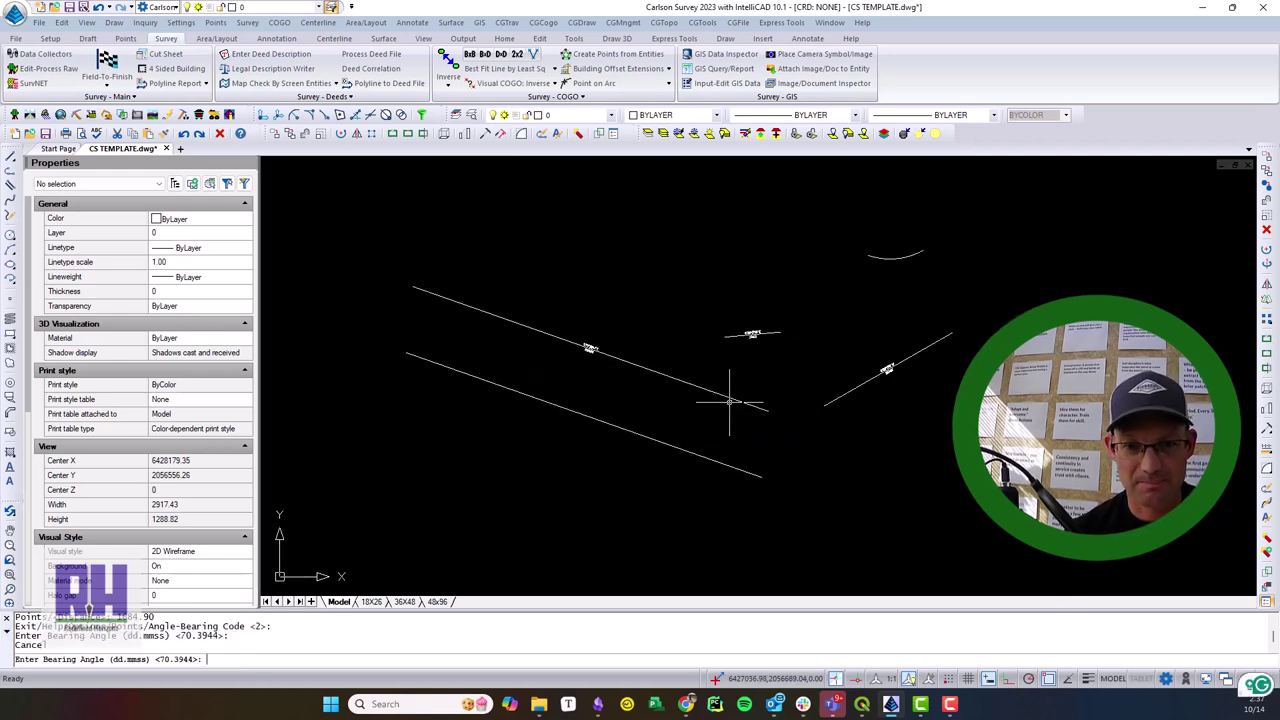
{"action": "key", "text": "Escape"}
{"action": "scroll", "coordinate": [837, 443], "scroll_direction": "up", "scroll_amount": 3}
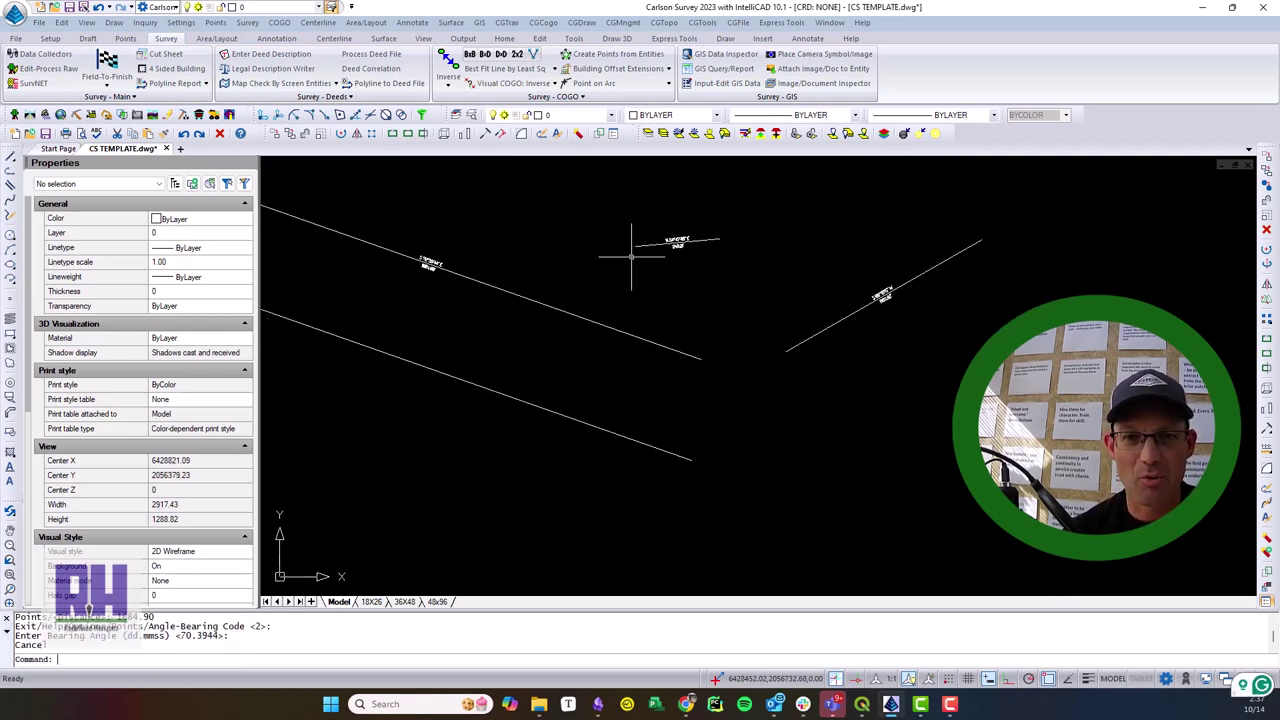
{"action": "scroll", "coordinate": [668, 220], "scroll_direction": "up", "scroll_amount": 2}
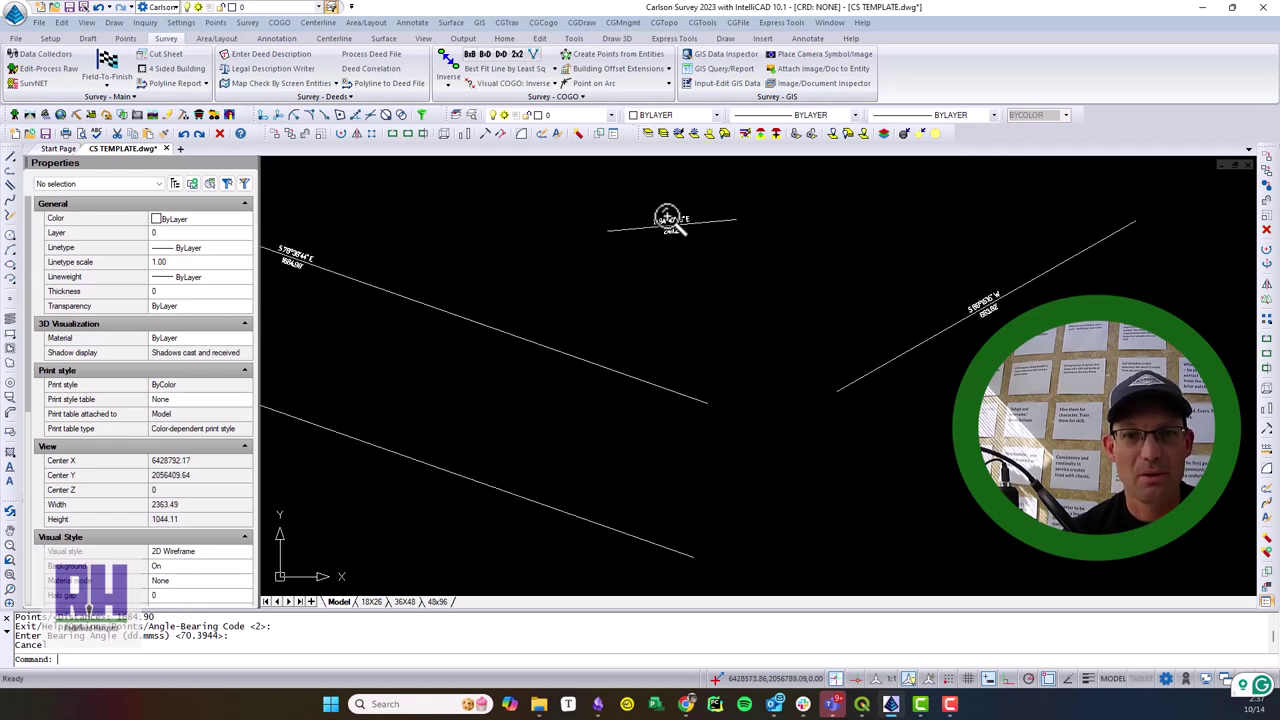
{"action": "scroll", "coordinate": [668, 220], "scroll_direction": "up", "scroll_amount": 3}
Start a Line By Angle-Distance at the lower line's endpoint with quadrant code 1
{"action": "left_click", "coordinate": [410, 23]}
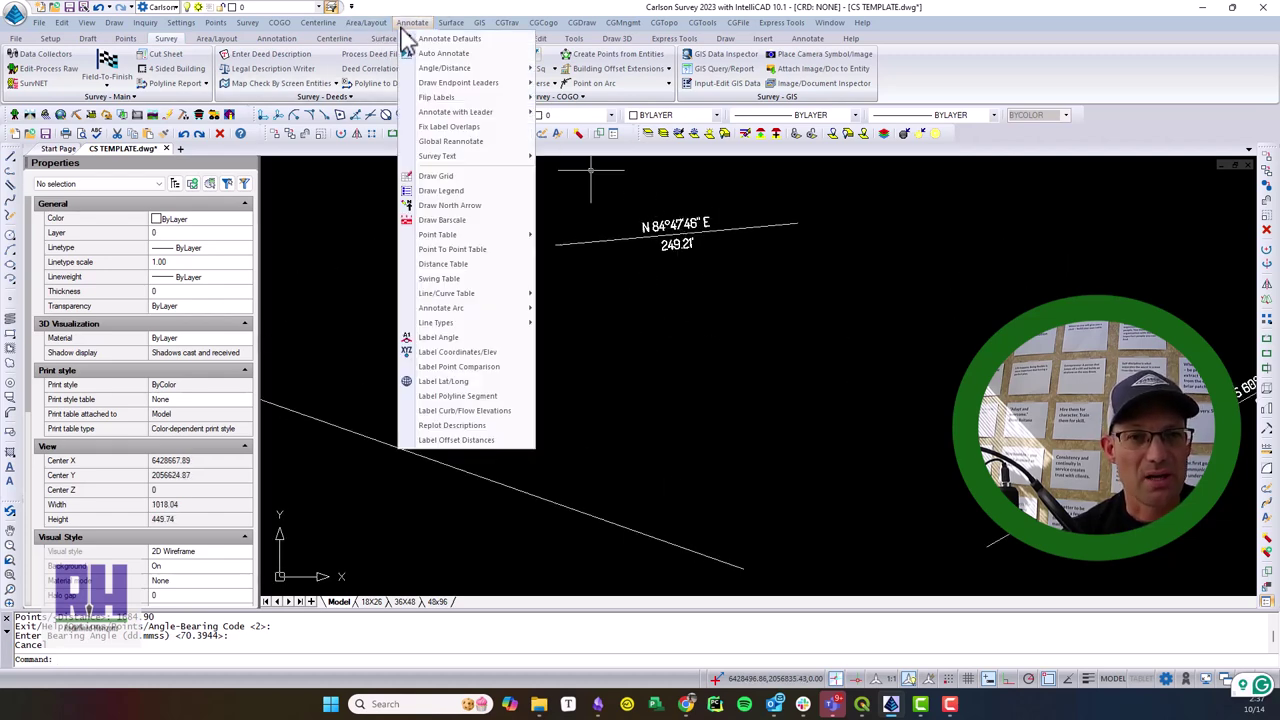
{"action": "mouse_move", "coordinate": [282, 24]}
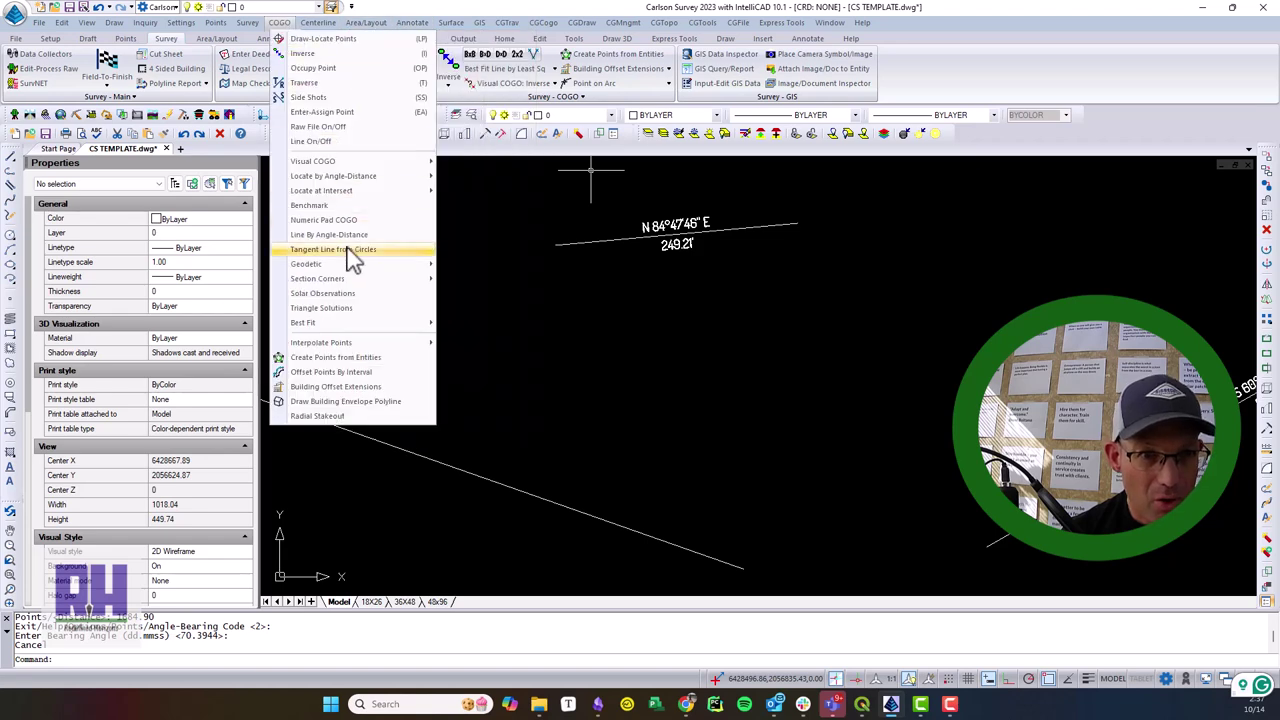
{"action": "left_click", "coordinate": [358, 245]}
{"action": "middle_click_drag", "start_coordinate": [766, 429], "coordinate": [700, 263]}
{"action": "scroll", "coordinate": [689, 430], "scroll_direction": "down", "scroll_amount": 2}
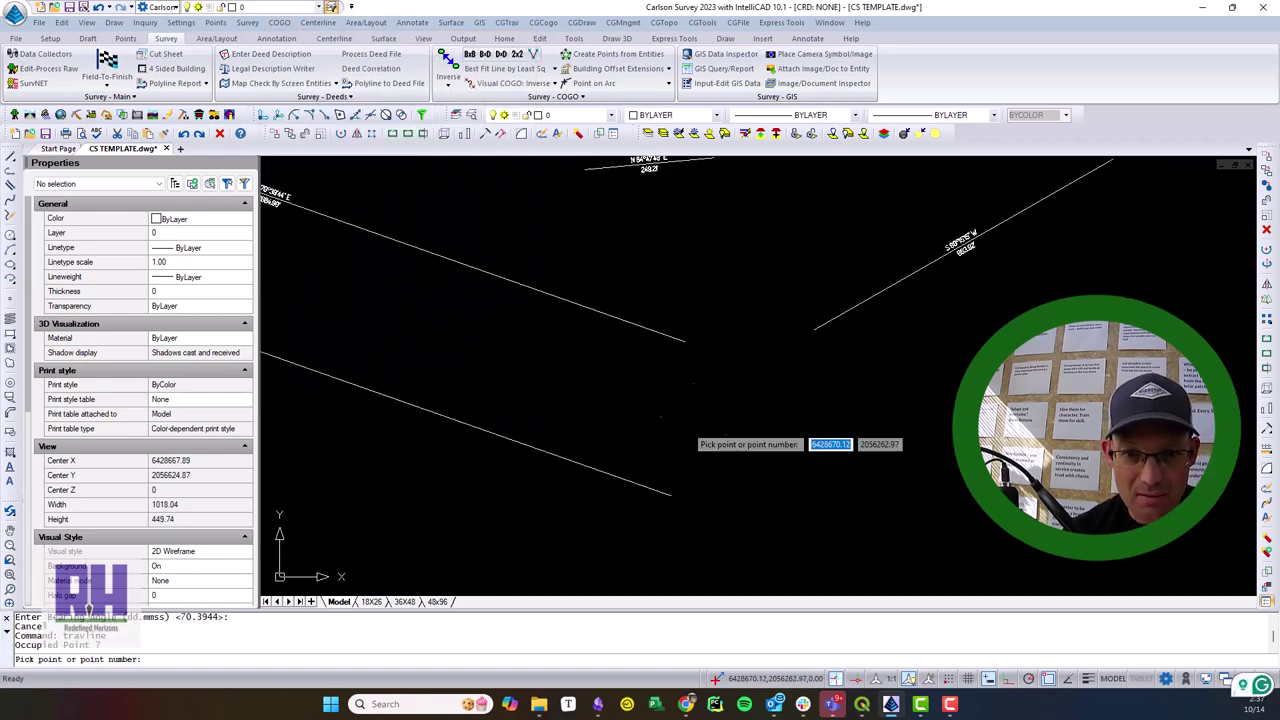
{"action": "left_click", "coordinate": [670, 494]}
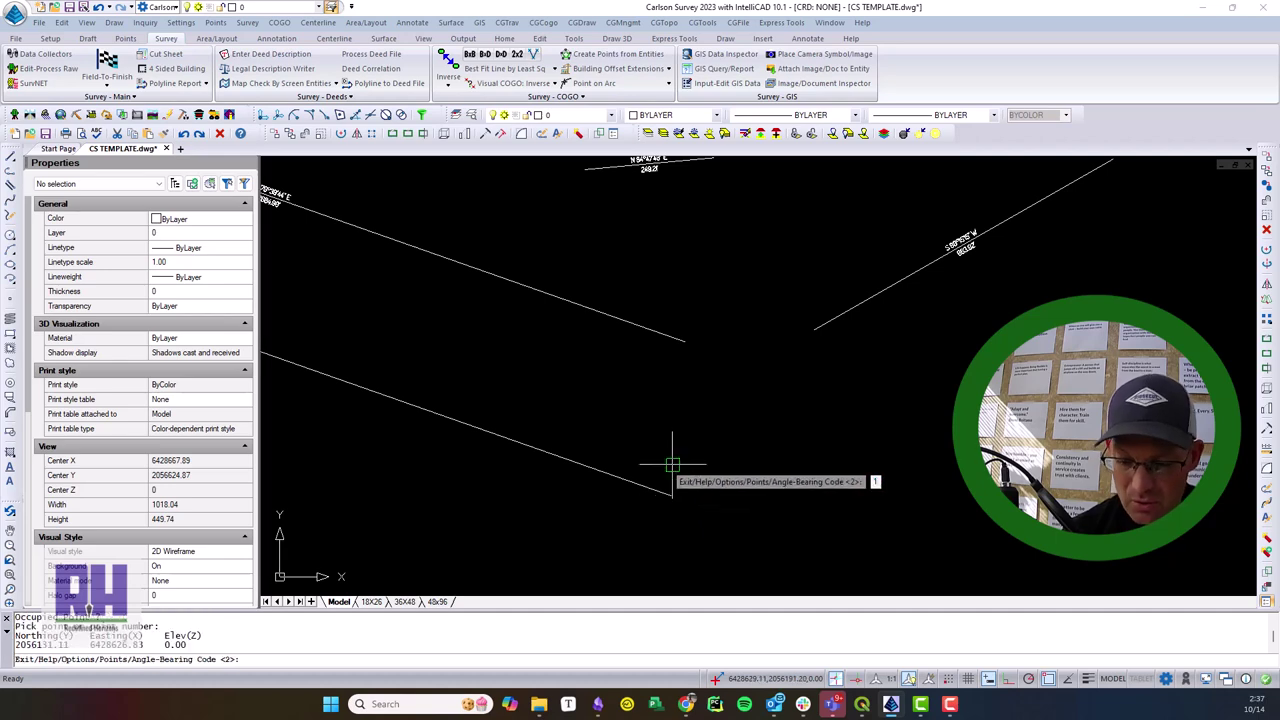
{"action": "type", "text": "1"}
{"action": "key", "text": "Return"}
Enter bearing 84.4746 and distance 249.21 ft to draw the line
{"action": "type", "text": "84."}
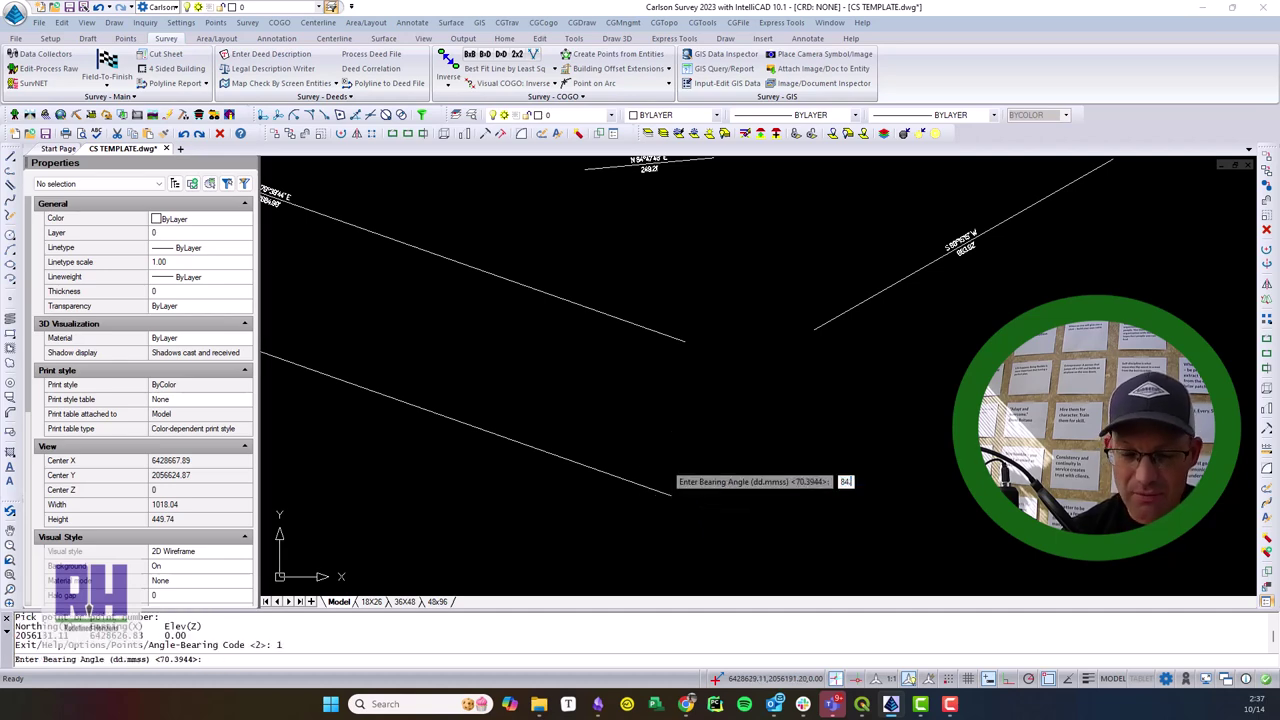
{"action": "type", "text": "47"}
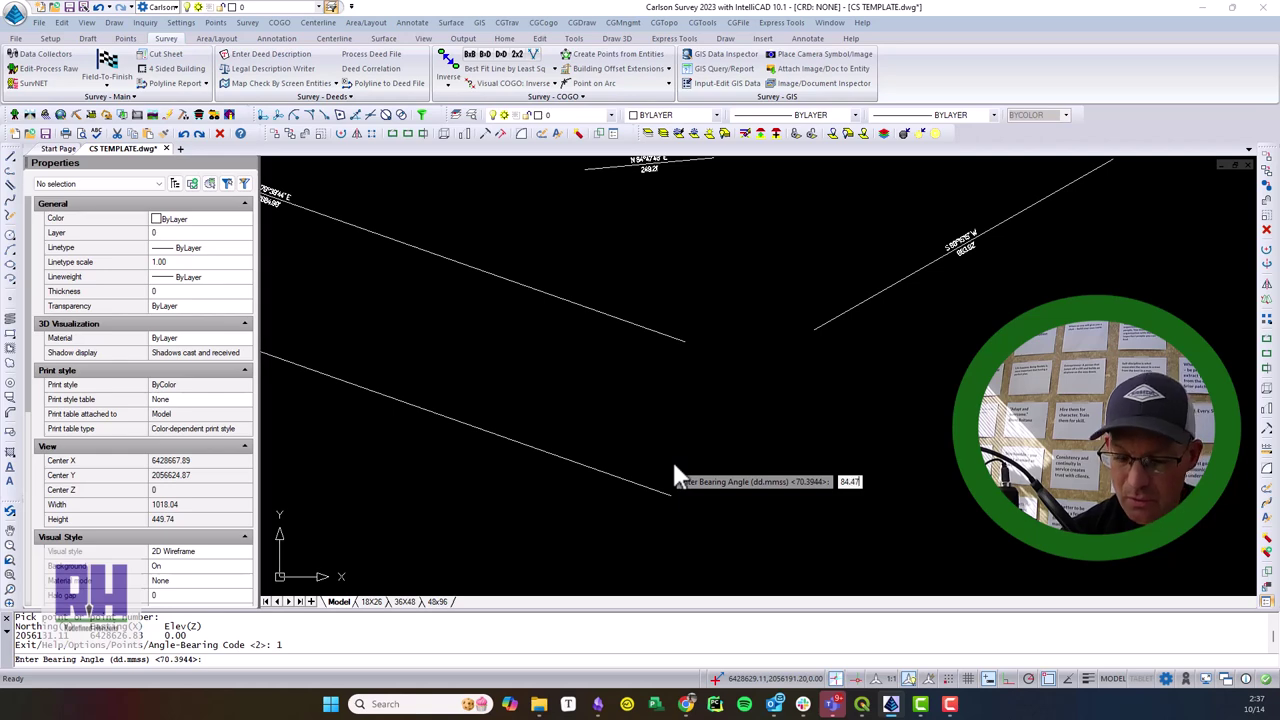
{"action": "scroll", "coordinate": [680, 212], "scroll_direction": "up", "scroll_amount": 2}
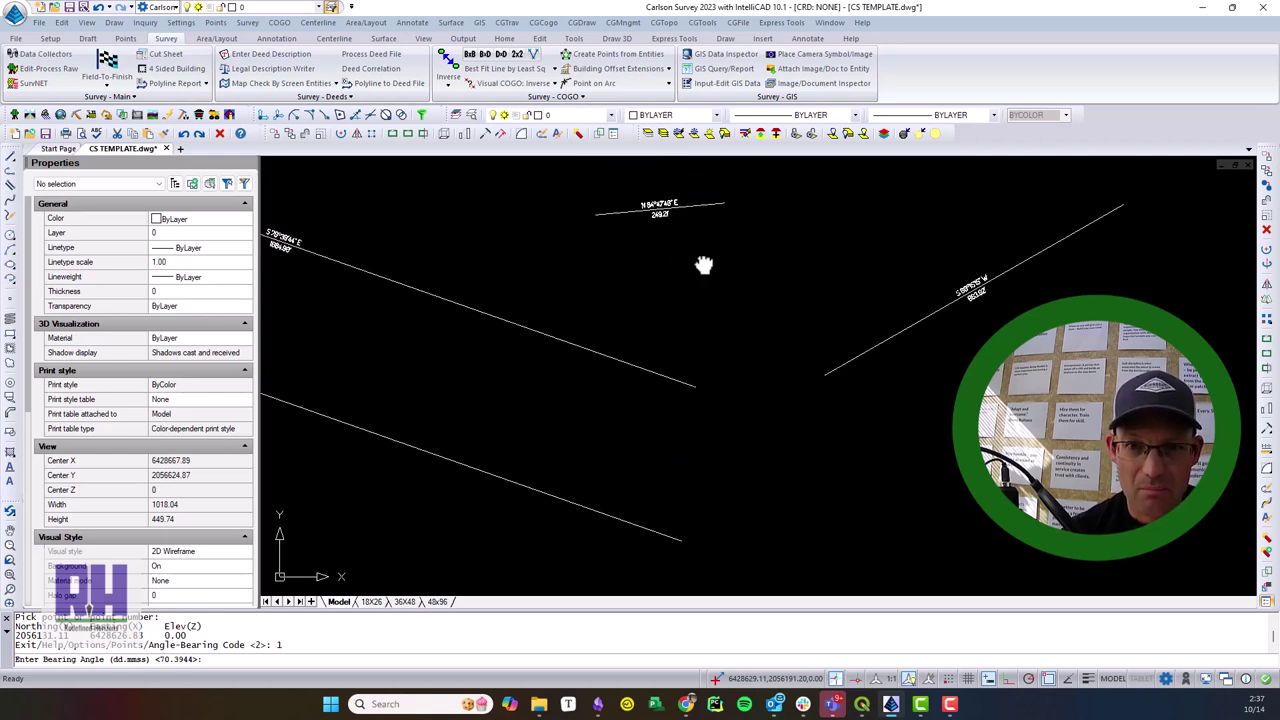
{"action": "scroll", "coordinate": [680, 215], "scroll_direction": "up", "scroll_amount": 1}
{"action": "scroll", "coordinate": [680, 215], "scroll_direction": "down", "scroll_amount": 3}
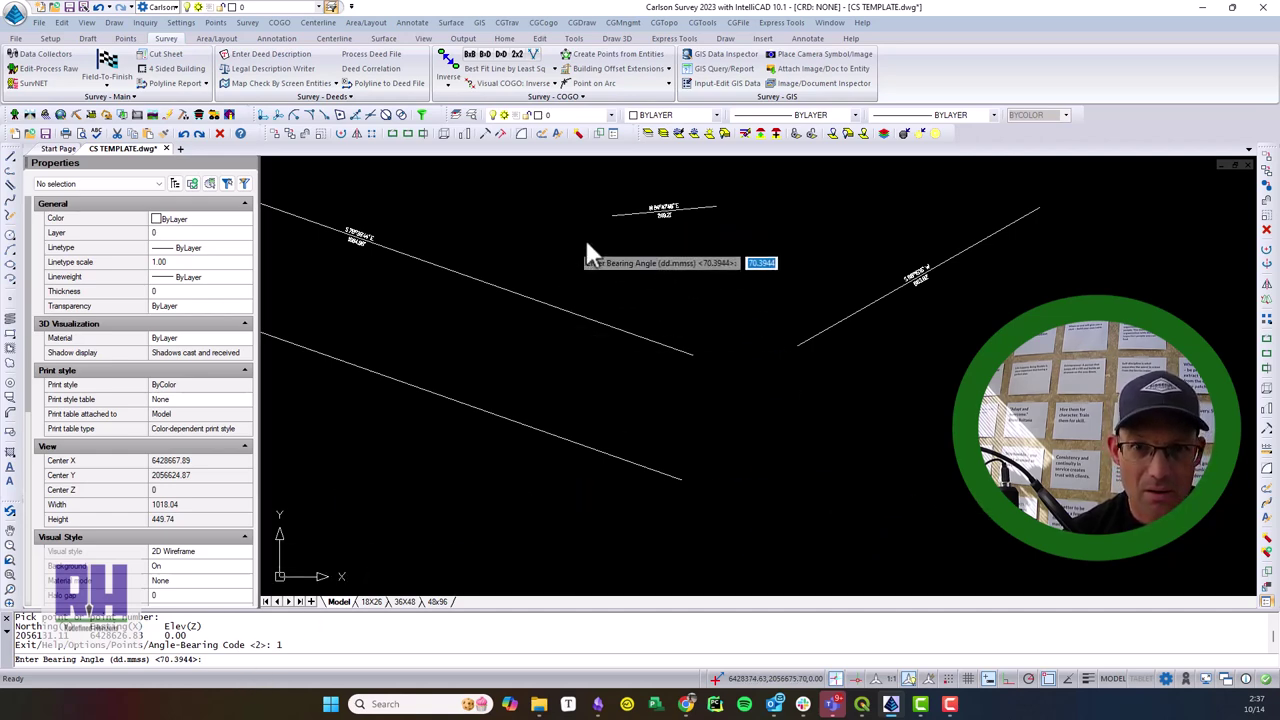
{"action": "scroll", "coordinate": [660, 215], "scroll_direction": "up", "scroll_amount": 3}
{"action": "type", "text": "8"}
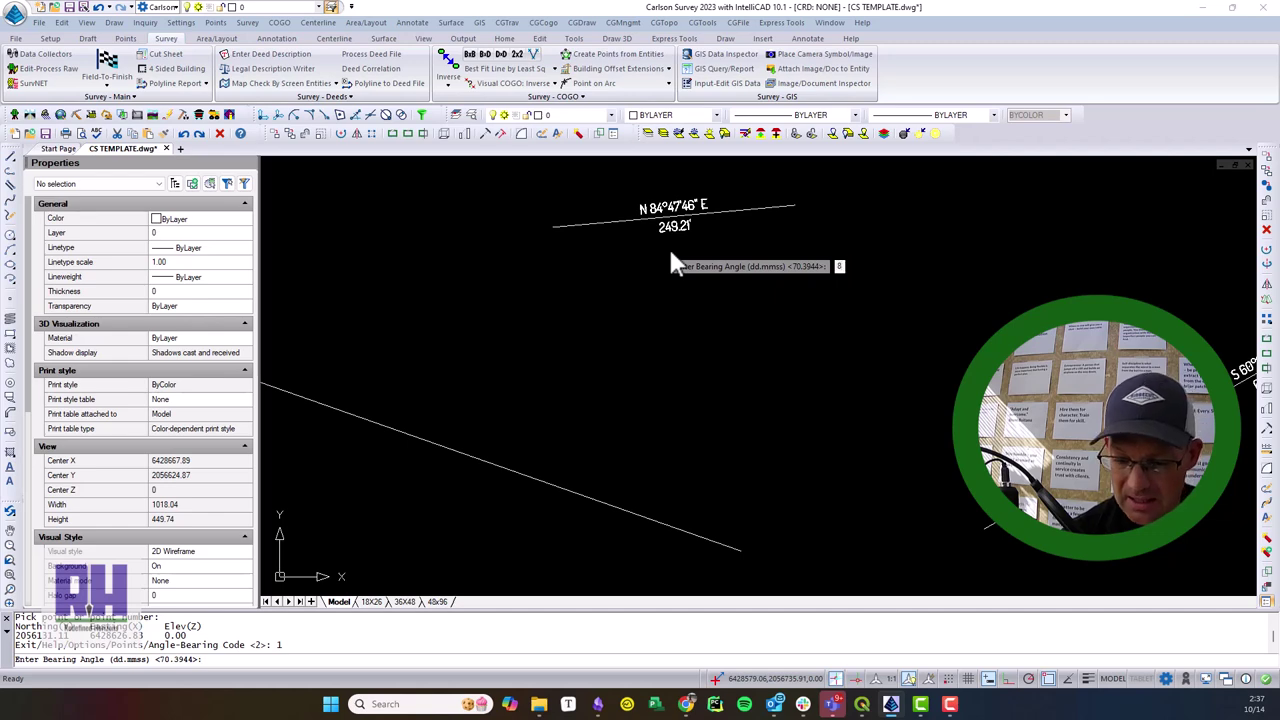
{"action": "type", "text": "4.4746"}
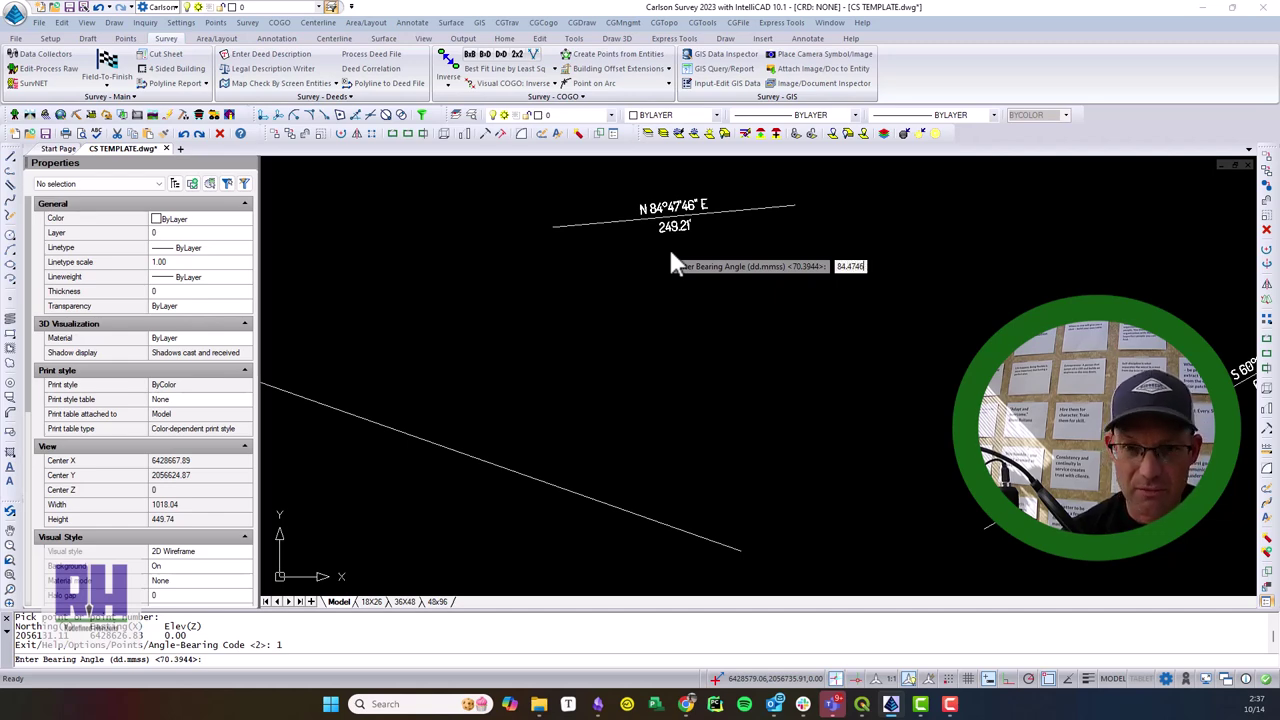
{"action": "key", "text": "Return"}
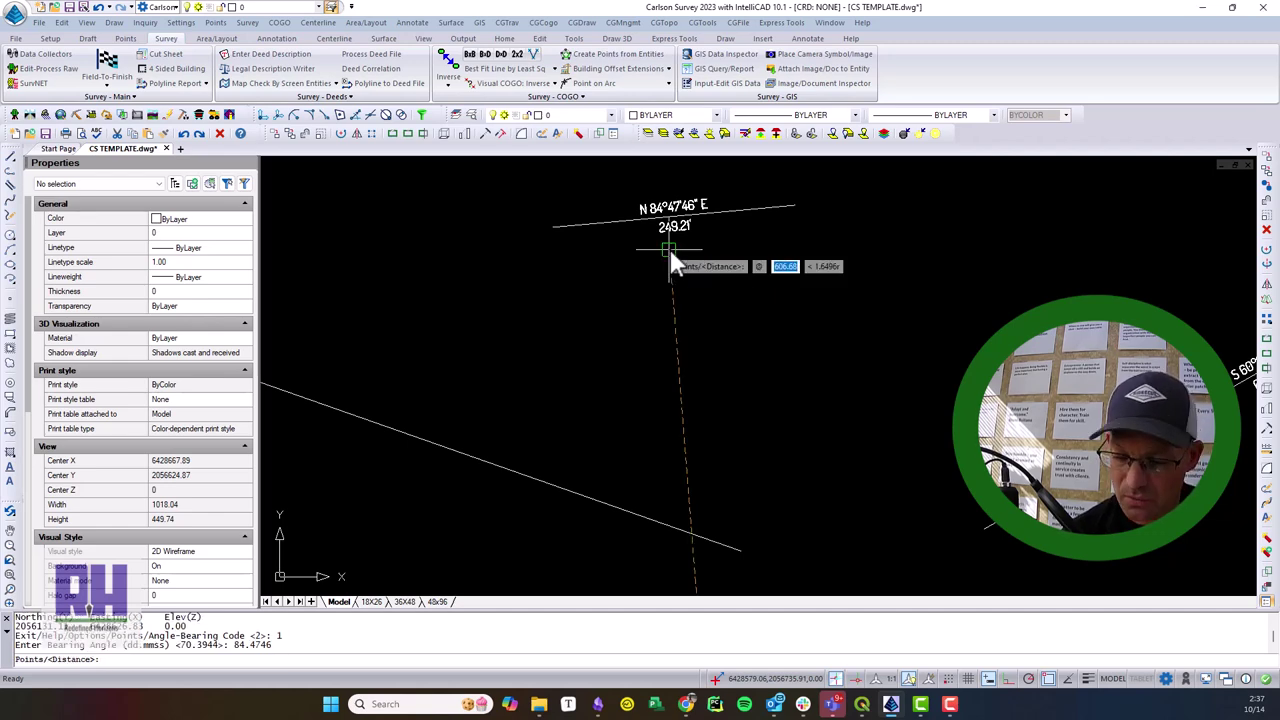
{"action": "type", "text": "249.21"}
{"action": "key", "text": "Return"}
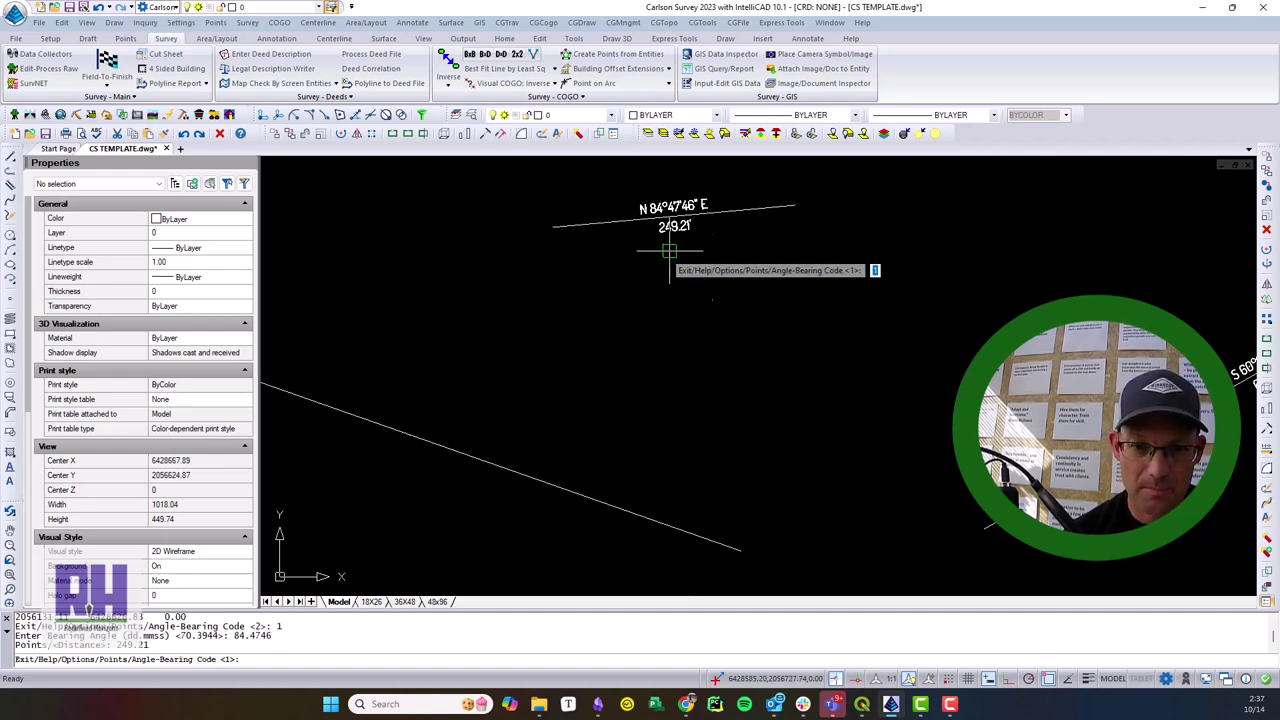
{"action": "scroll", "coordinate": [669, 251], "scroll_direction": "down", "scroll_amount": 3}
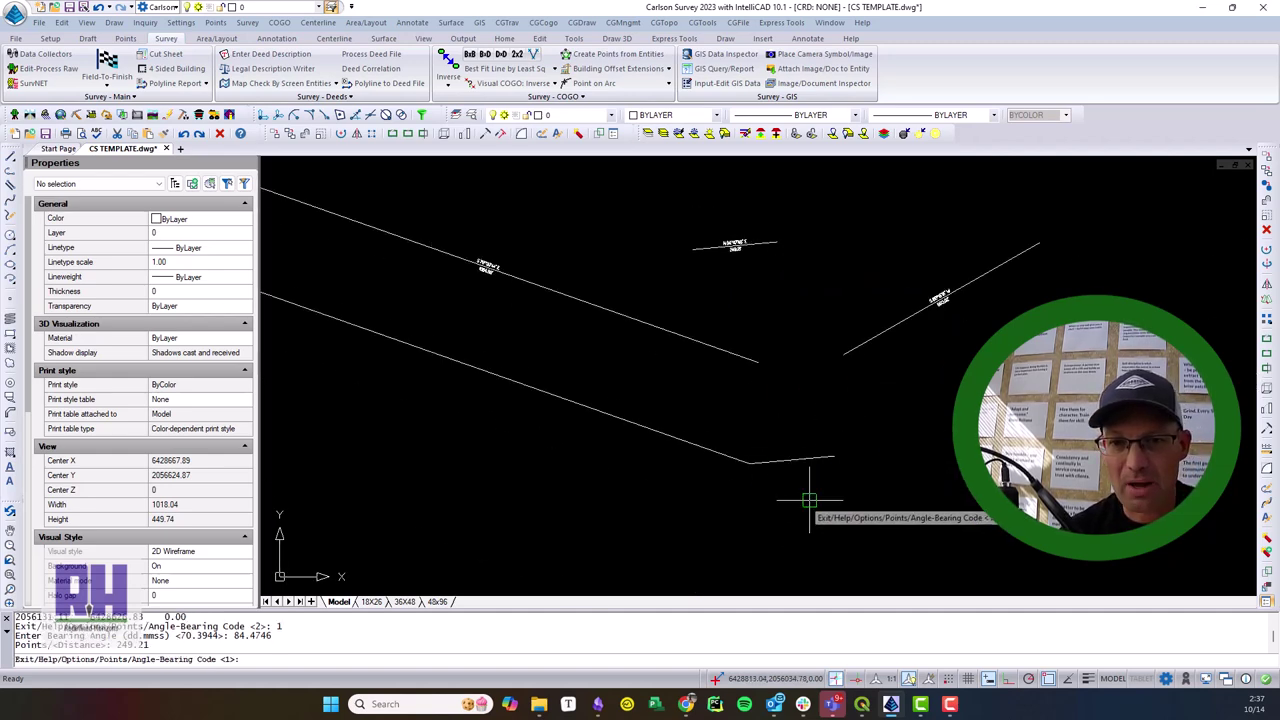
{"action": "key", "text": "Escape"}
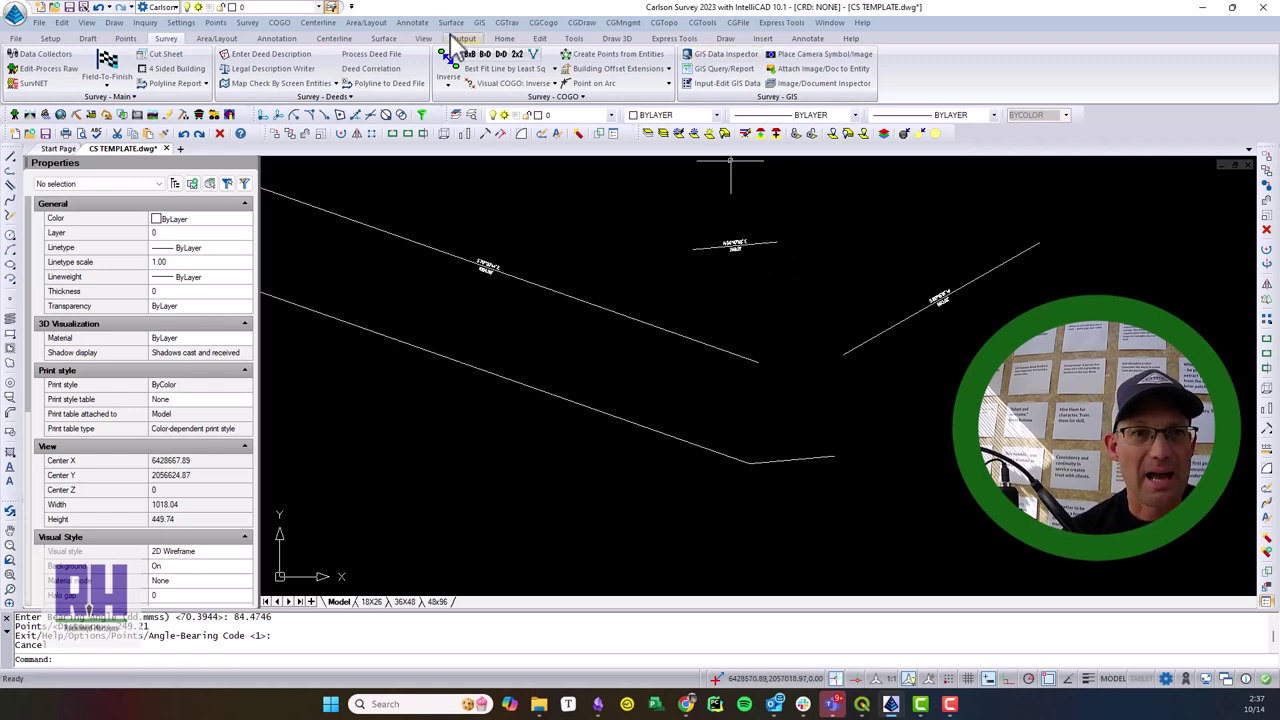
Start the locate-point-by-line-and-bearing command from the COGO menu
{"action": "left_click", "coordinate": [412, 23]}
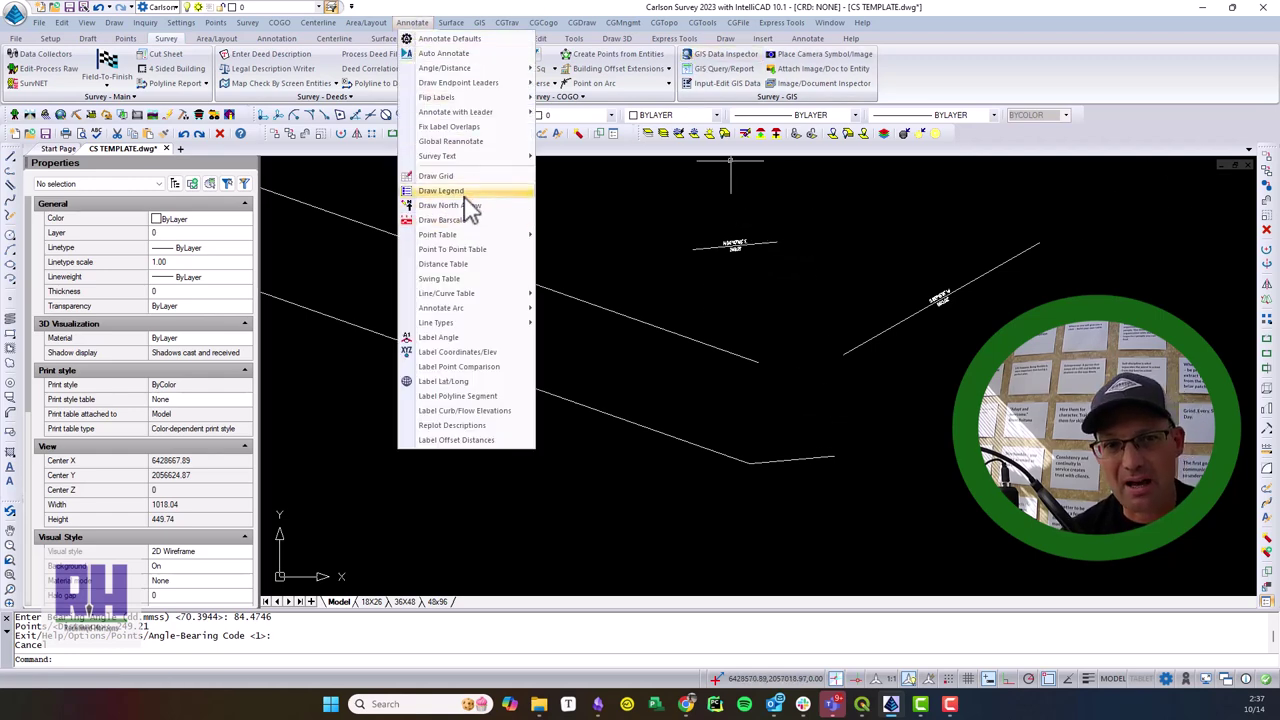
{"action": "mouse_move", "coordinate": [274, 30]}
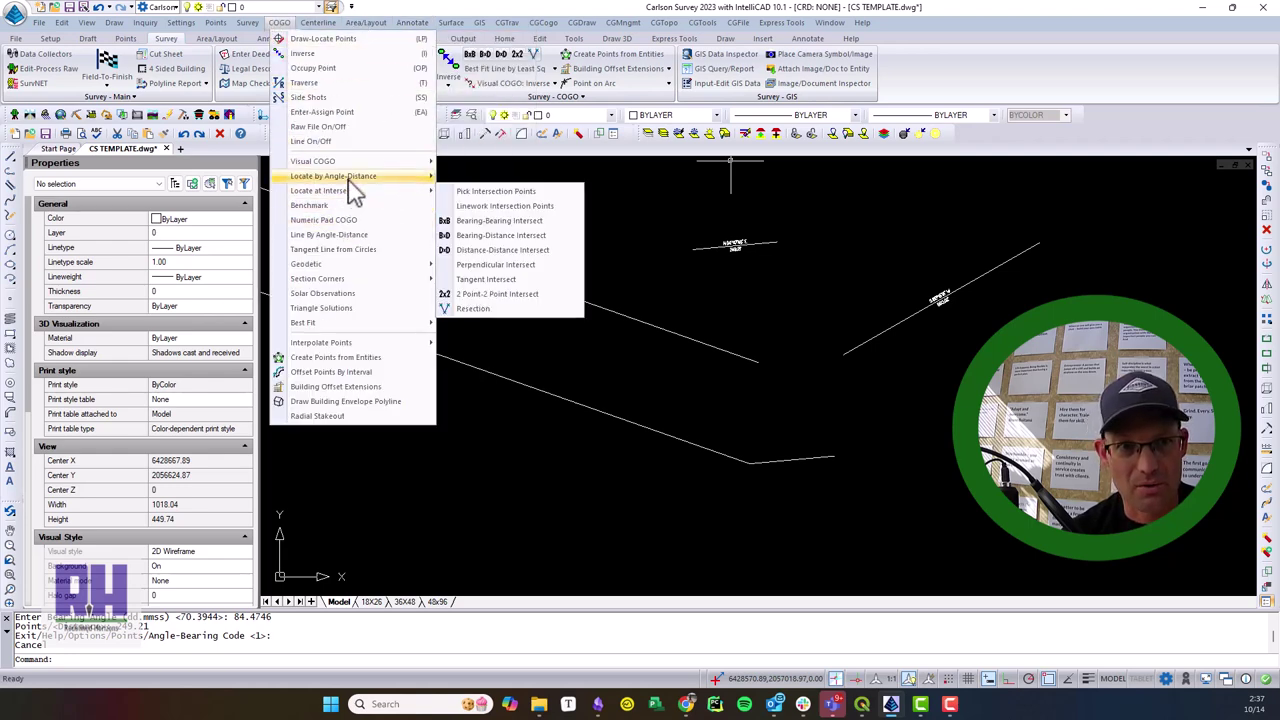
{"action": "mouse_move", "coordinate": [351, 182]}
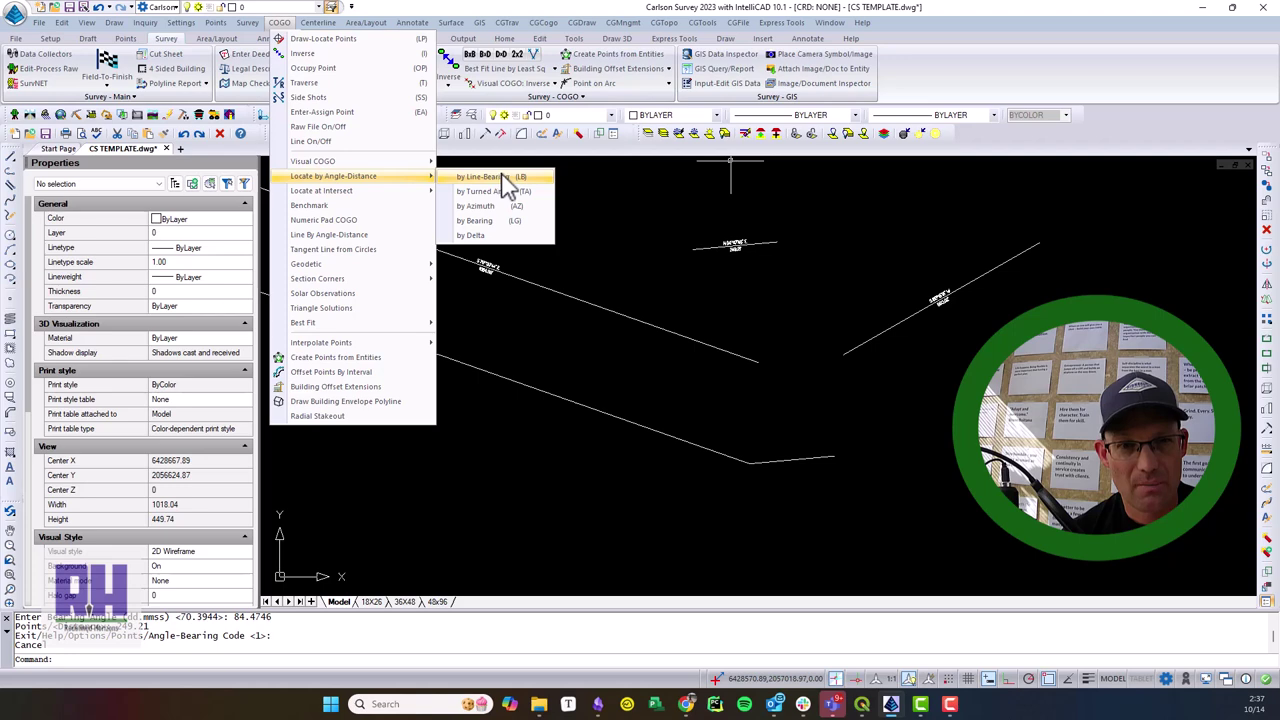
{"action": "left_click", "coordinate": [505, 182]}
Draw a 663.02-ft line at code 1, bearing 60.1515 from the 249.21-ft line's endpoint
{"action": "left_click", "coordinate": [282, 24]}
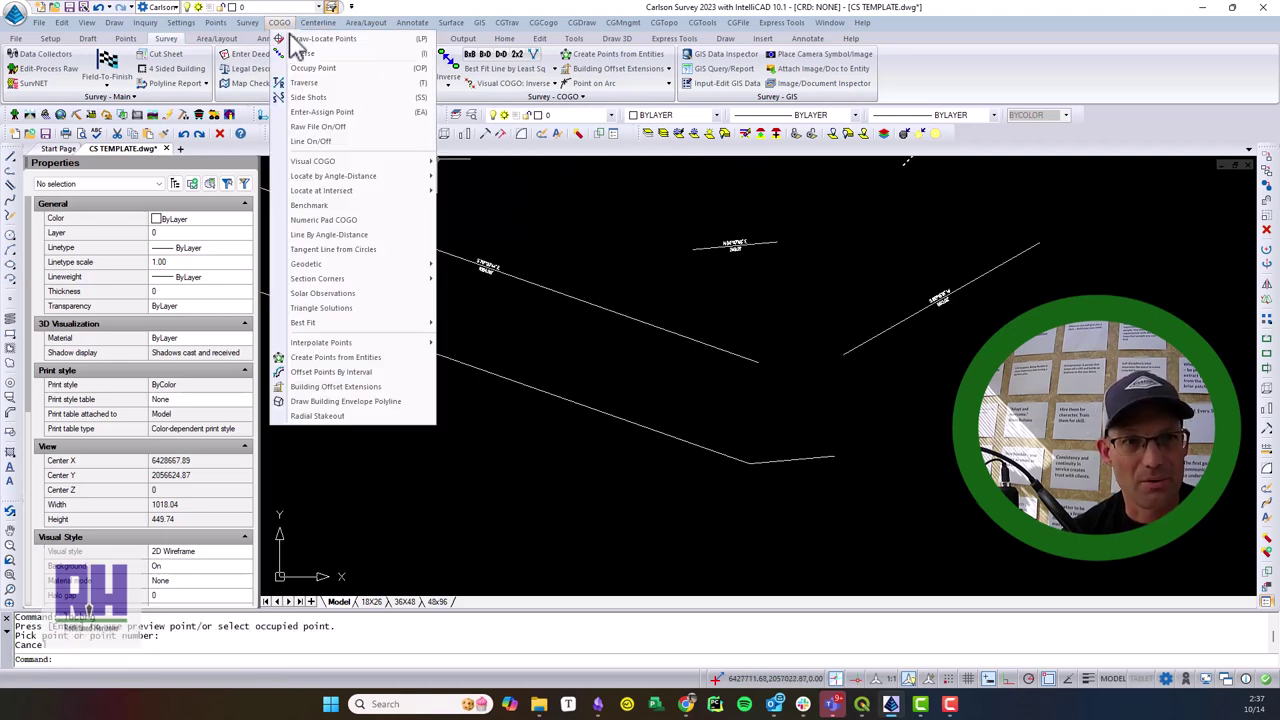
{"action": "left_click", "coordinate": [329, 234]}
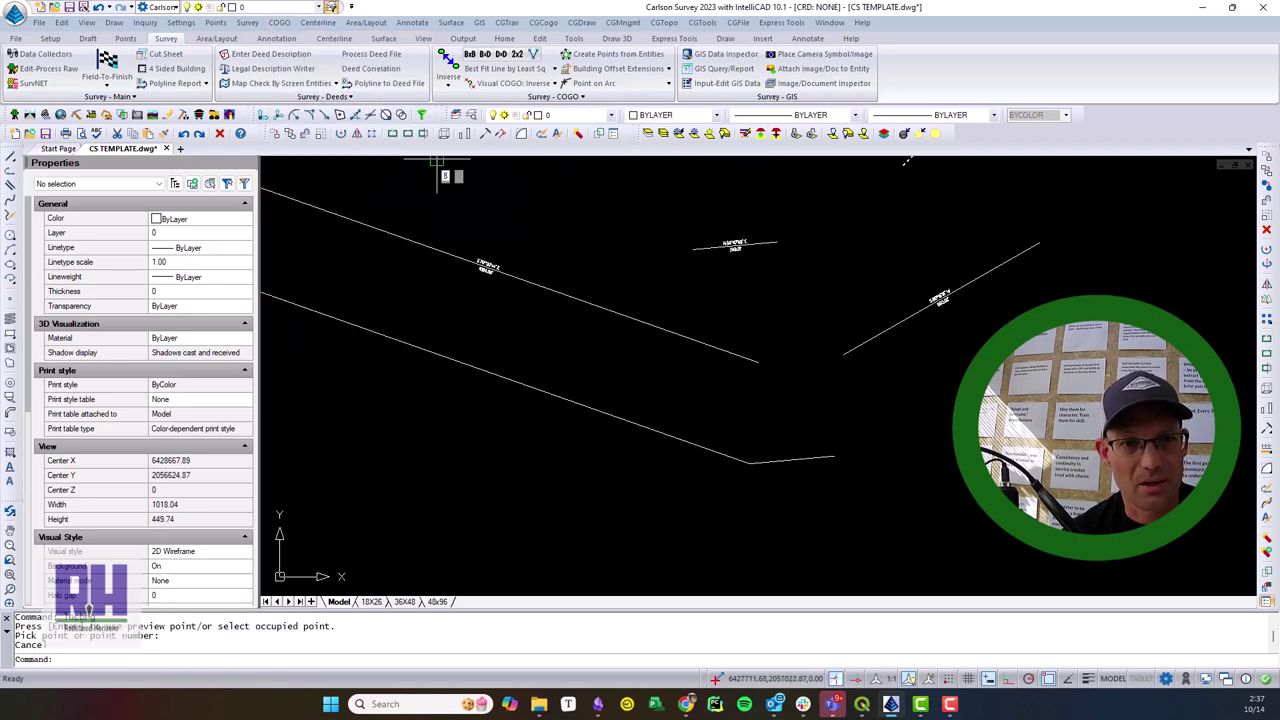
{"action": "left_click", "coordinate": [829, 456]}
{"action": "scroll", "coordinate": [914, 357], "scroll_direction": "up", "scroll_amount": 4}
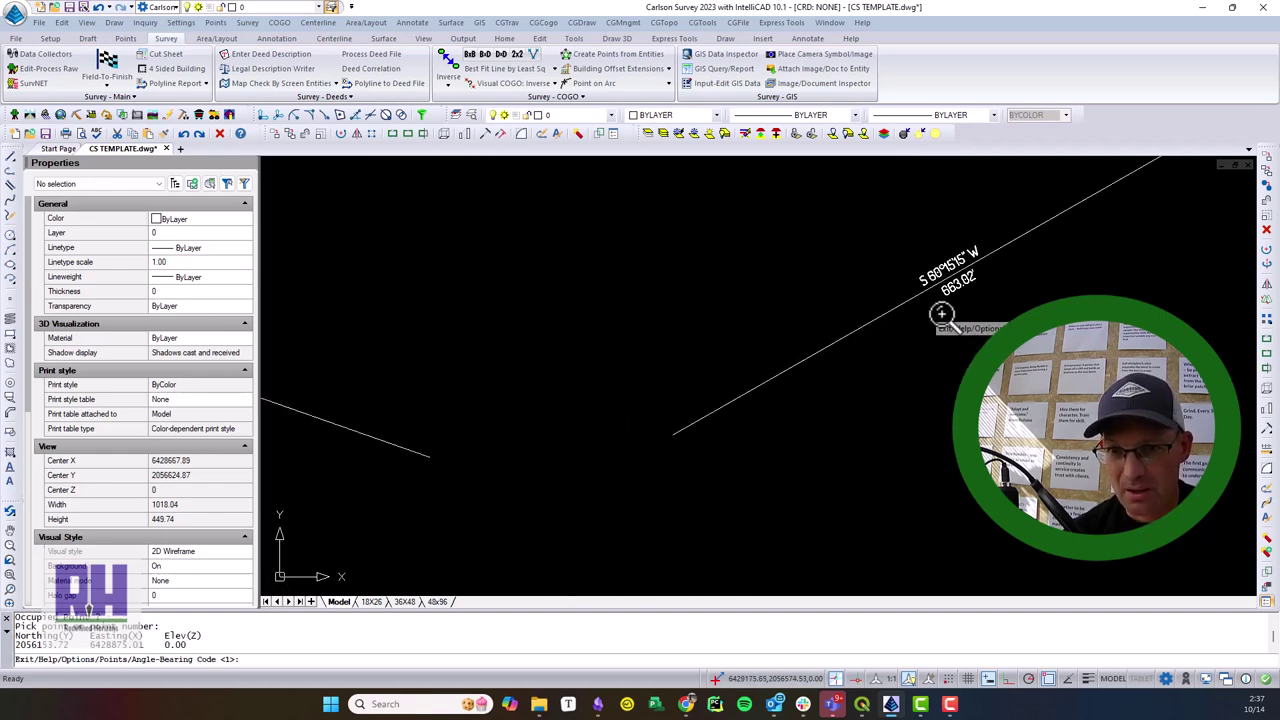
{"action": "type", "text": "1"}
{"action": "key", "text": "Return"}
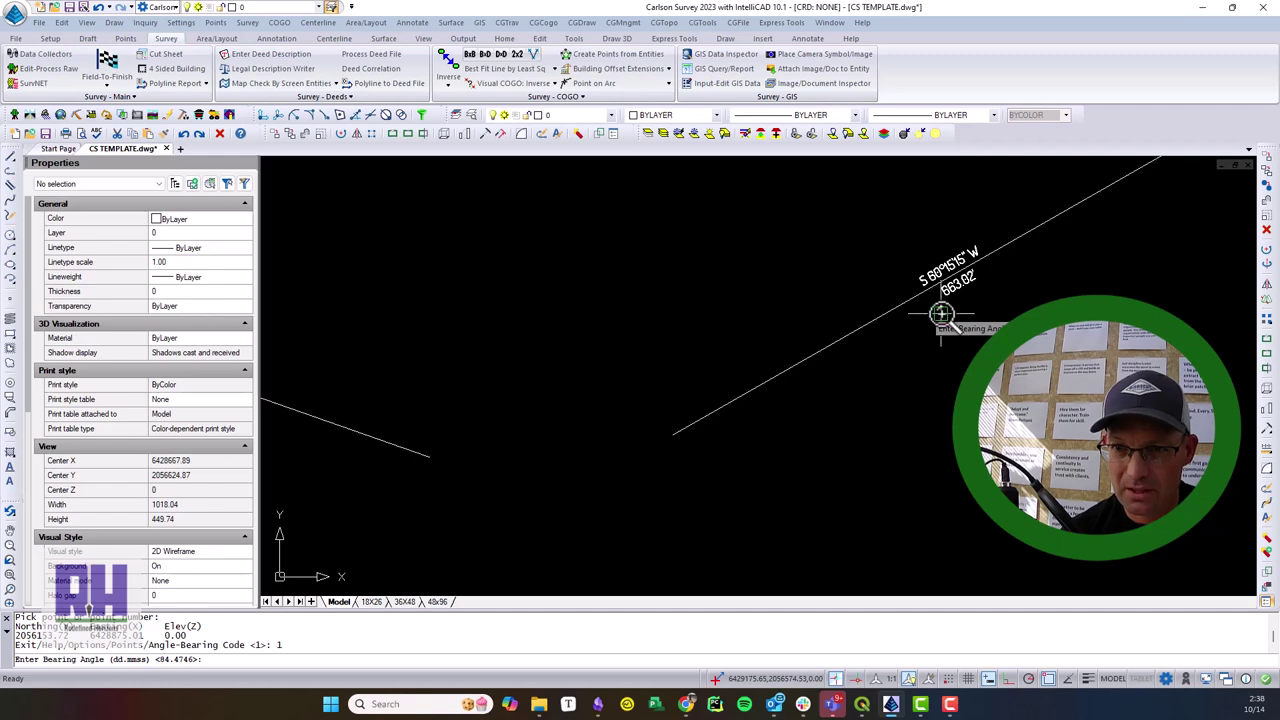
{"action": "type", "text": "60.1515"}
{"action": "key", "text": "Return"}
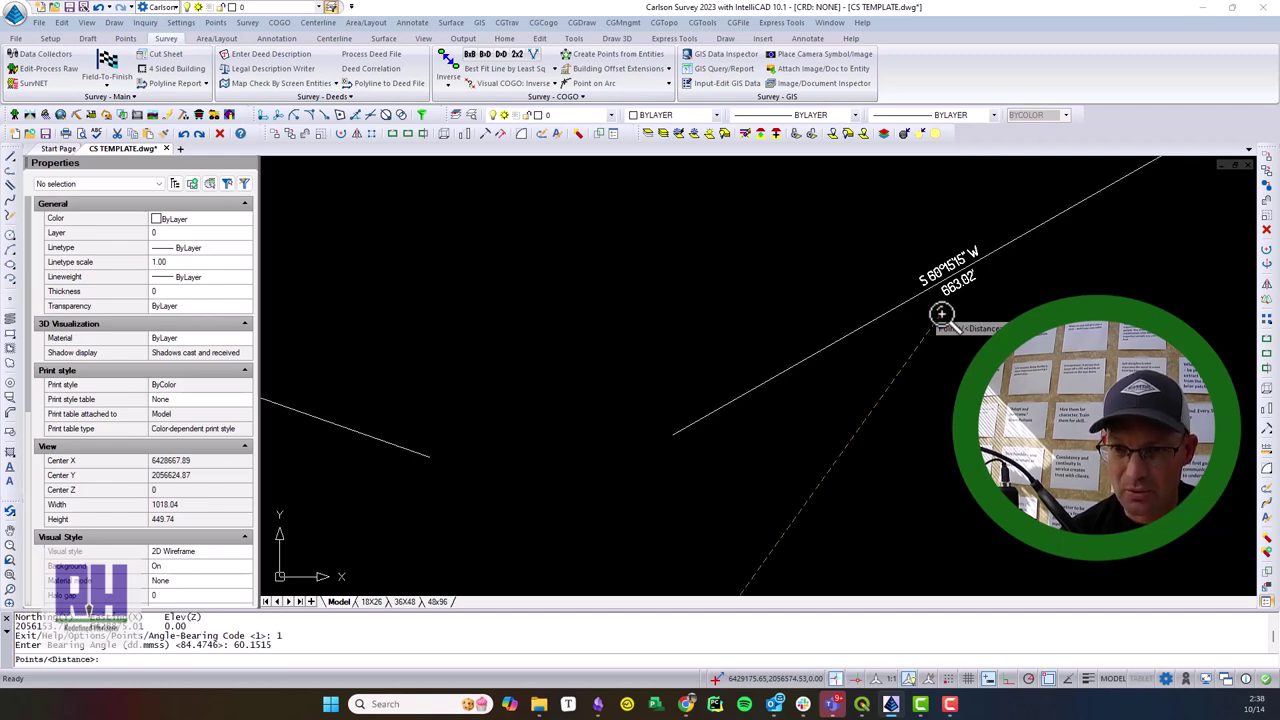
{"action": "left_click", "coordinate": [941, 314]}
{"action": "scroll", "coordinate": [941, 314], "scroll_direction": "down", "scroll_amount": 3}
{"action": "key", "text": "Return"}
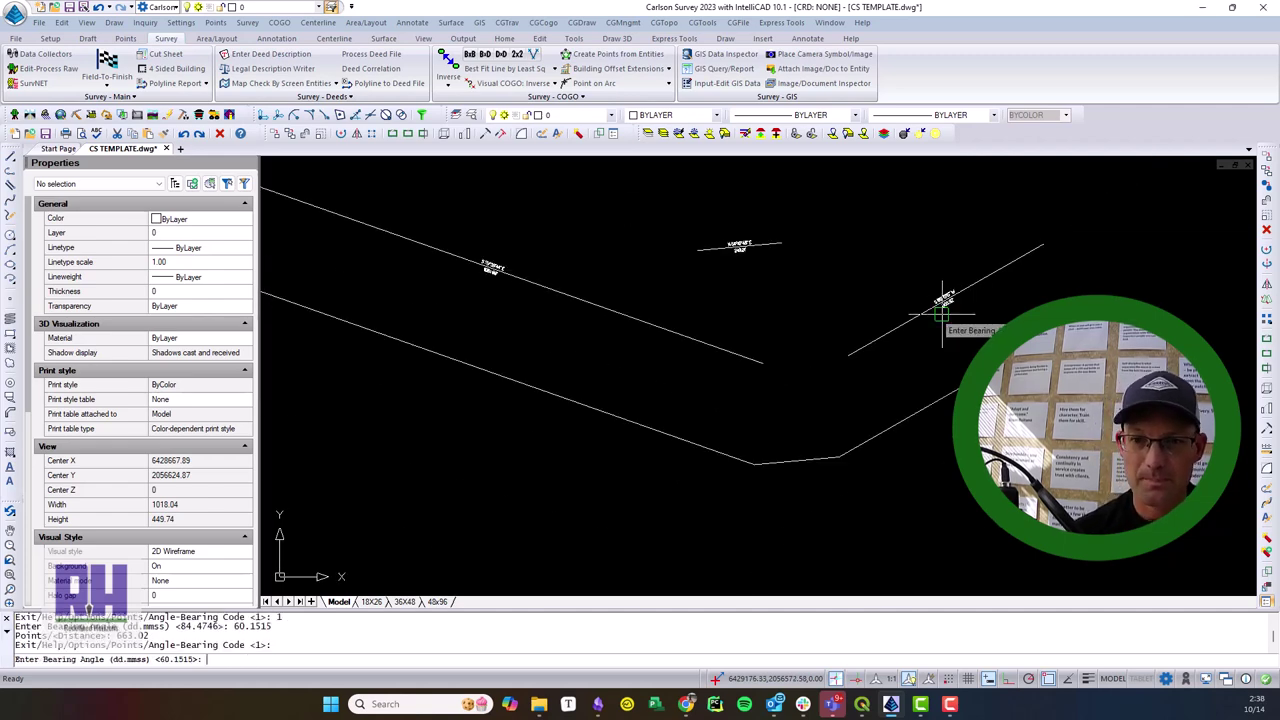
{"action": "key", "text": "Escape"}
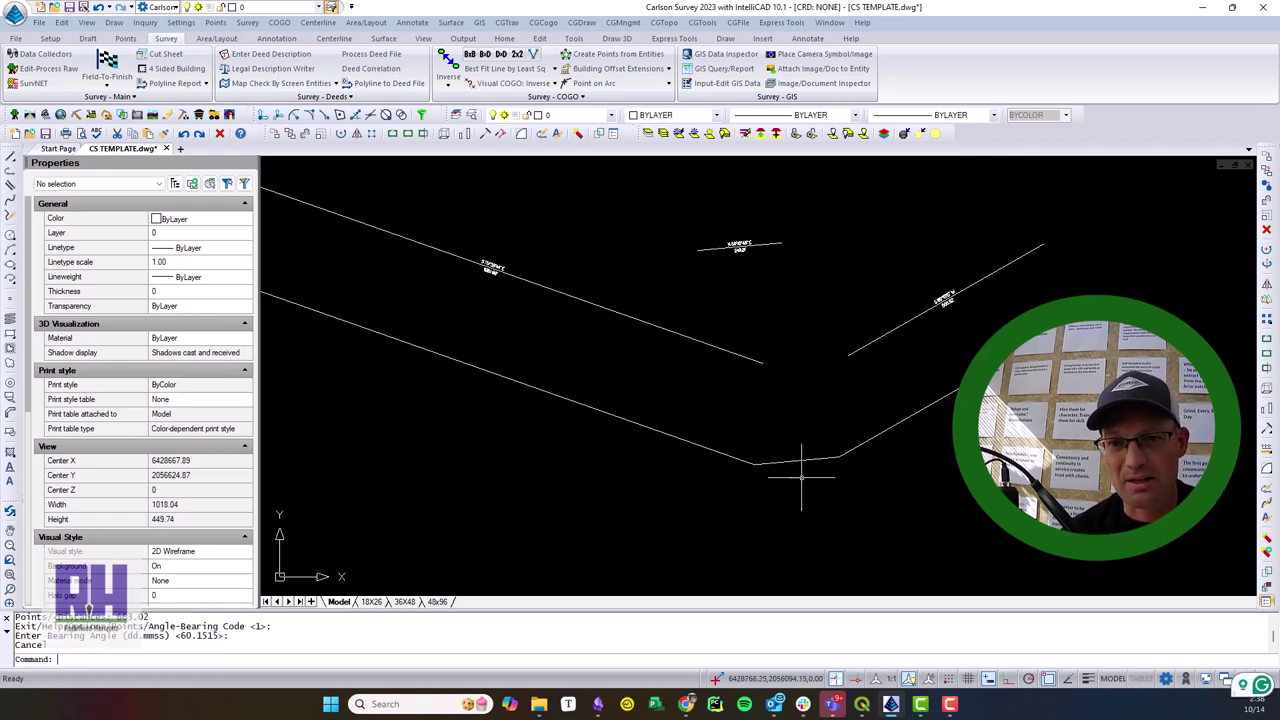
Draw two 300-ft radius circles centred on the left and right tangent vertices
{"action": "mouse_move", "coordinate": [802, 339]}
{"action": "middle_mouse_down"}
{"action": "mouse_move", "coordinate": [771, 474]}
{"action": "mouse_move", "coordinate": [791, 277]}
{"action": "middle_mouse_up"}
{"action": "scroll", "coordinate": [820, 428], "scroll_direction": "down", "scroll_amount": 3}
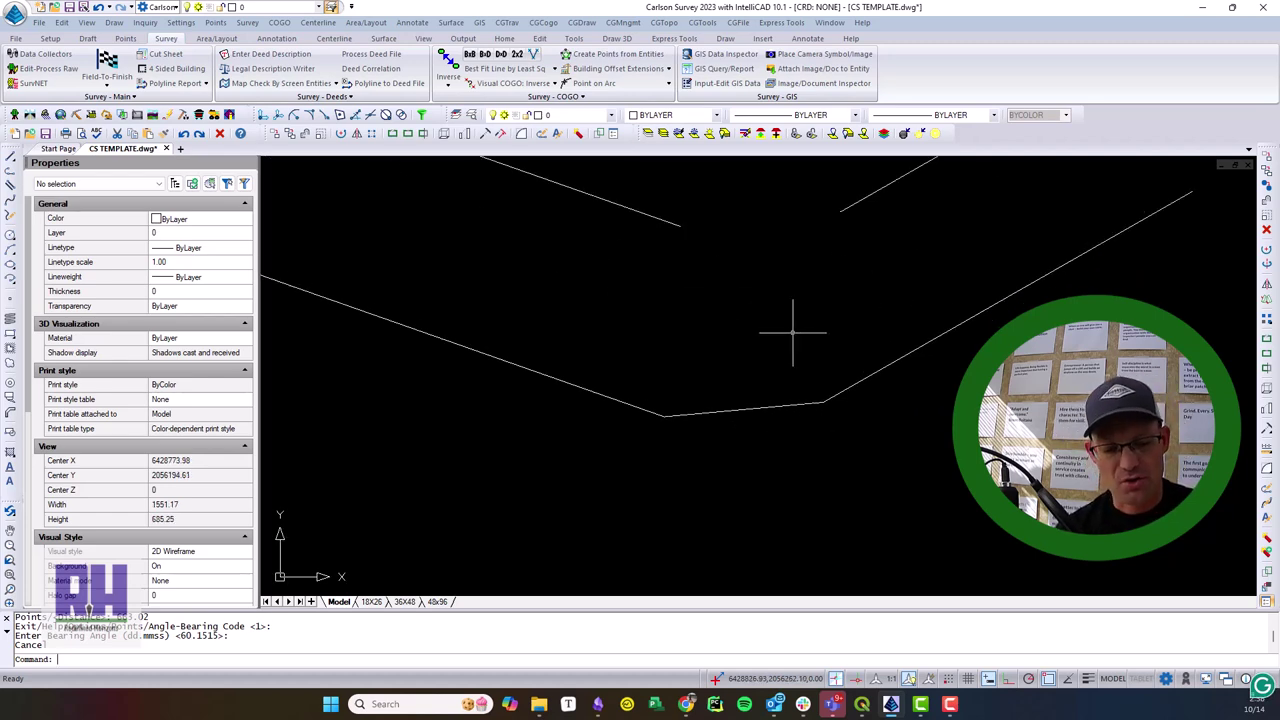
{"action": "key", "text": "Return"}
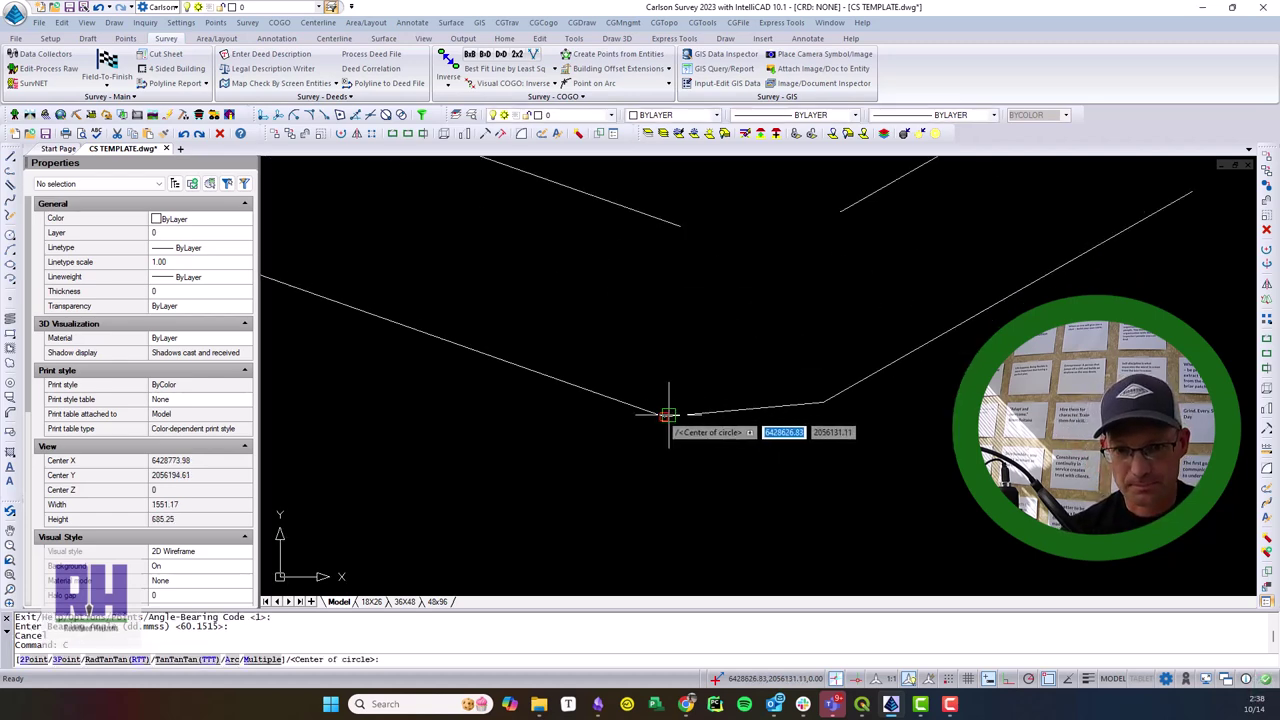
{"action": "left_click", "coordinate": [665, 415]}
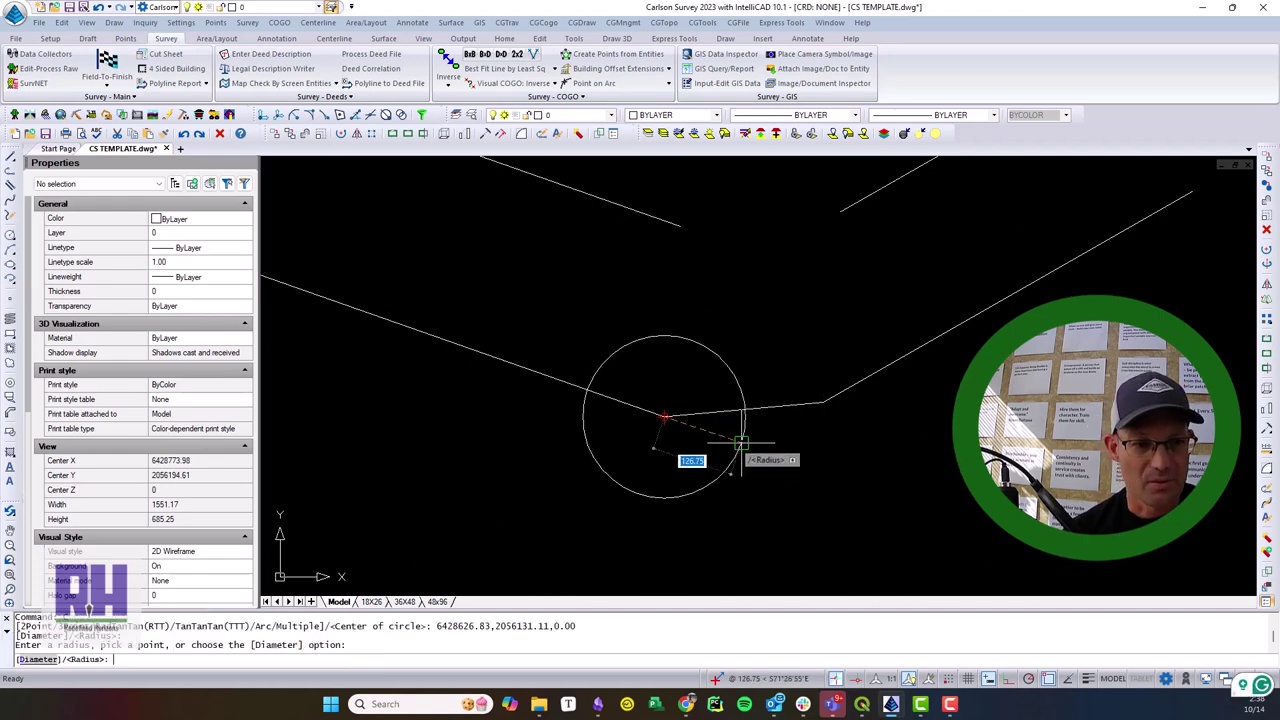
{"action": "type", "text": "300"}
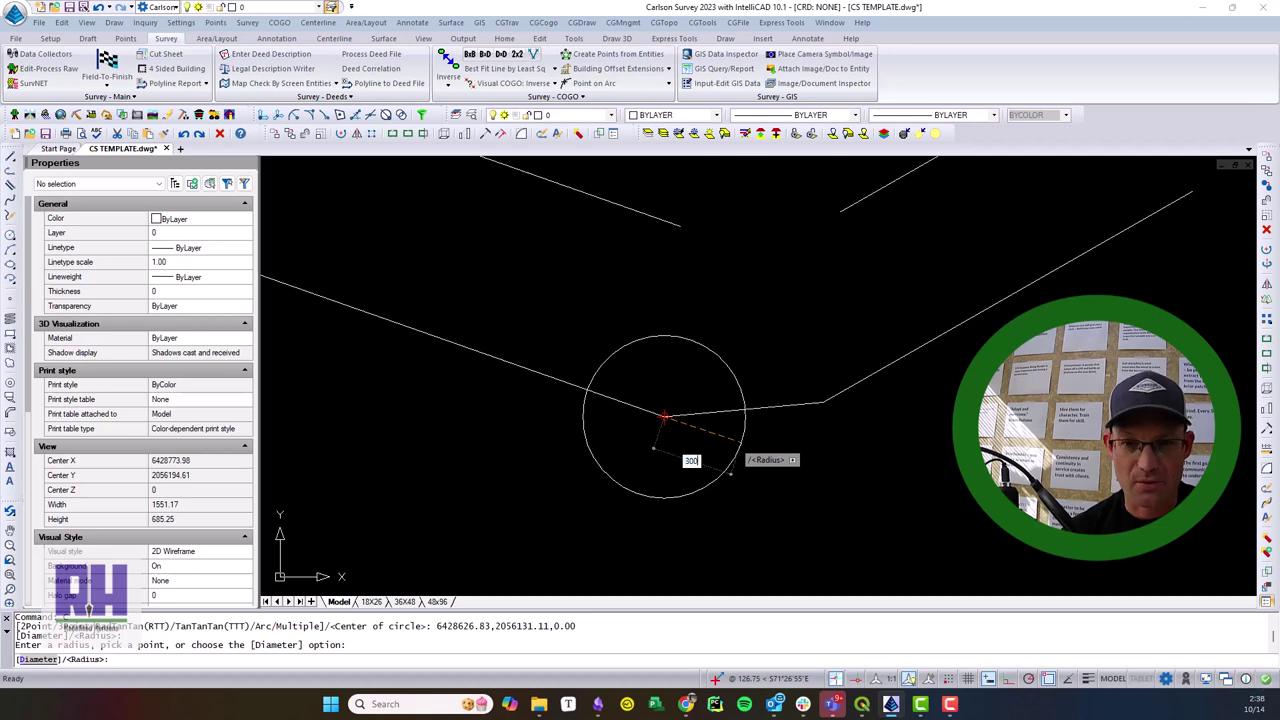
{"action": "key", "text": "Return"}
{"action": "key", "text": "Return"}
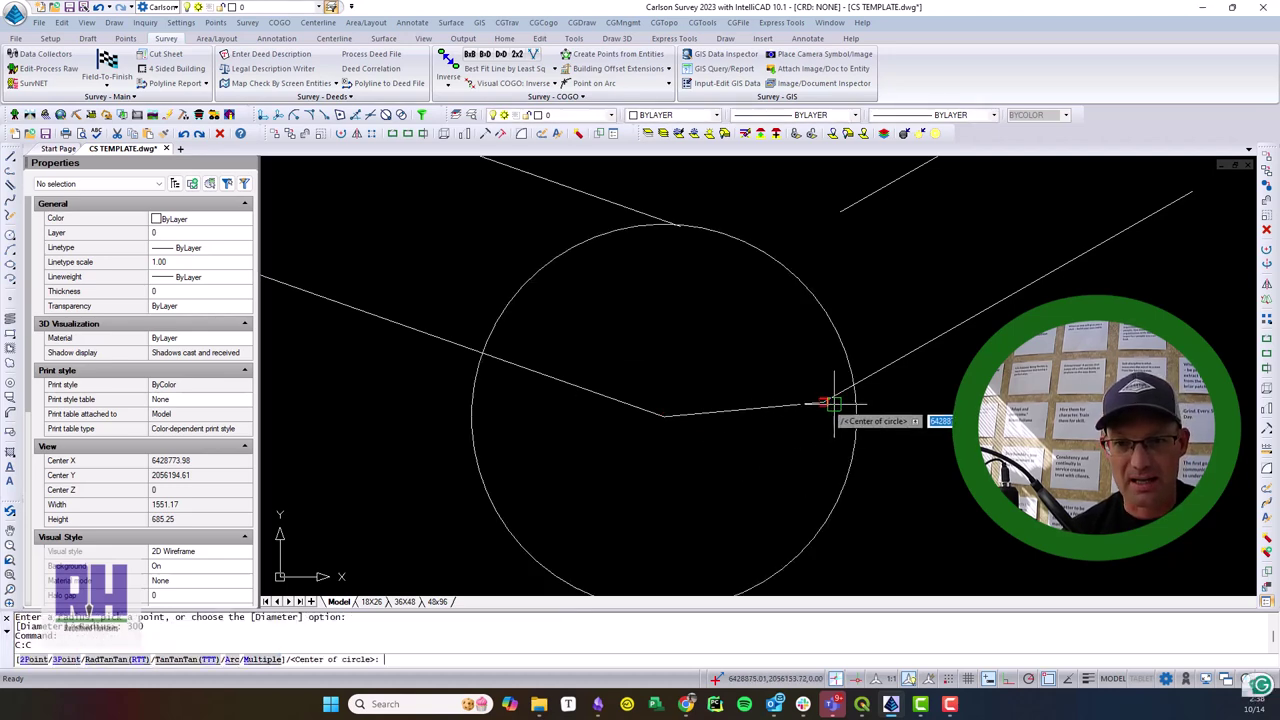
{"action": "left_click", "coordinate": [828, 401]}
{"action": "key", "text": "Return"}
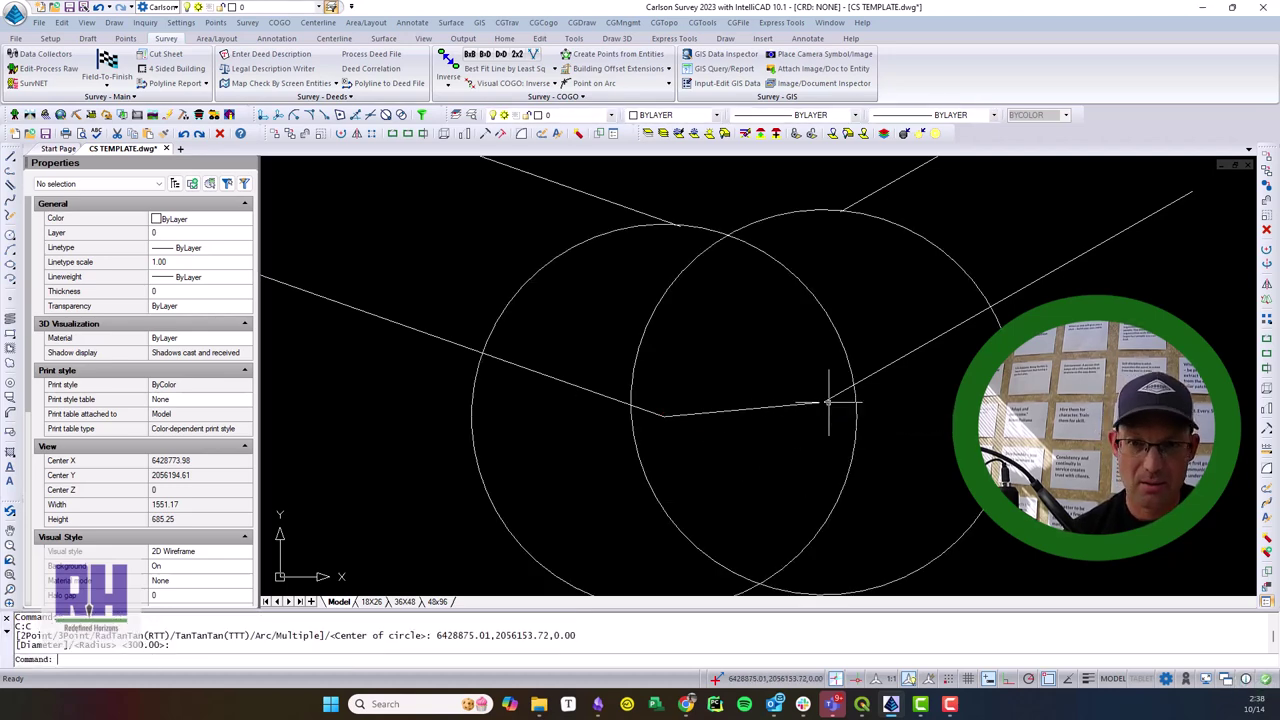
{"action": "key", "text": "Escape"}
{"action": "scroll", "coordinate": [740, 240], "scroll_direction": "down", "scroll_amount": 2}
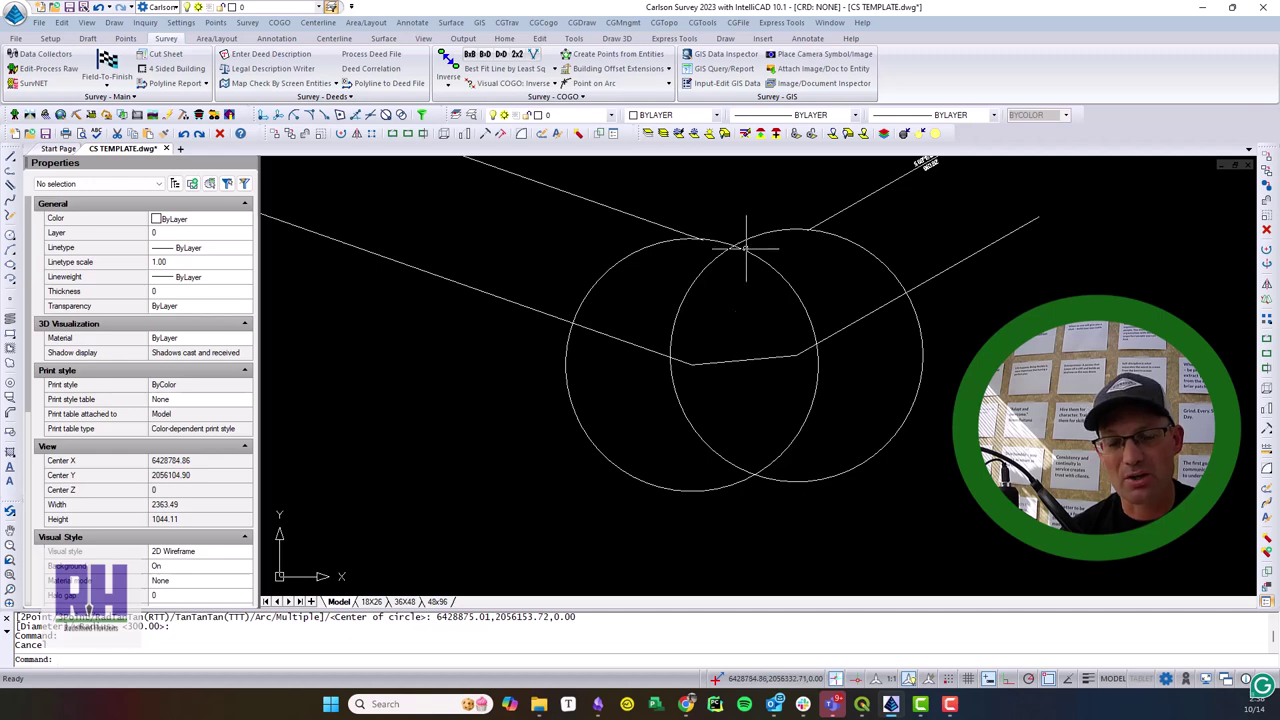
{"action": "middle_click_drag", "start_coordinate": [703, 266], "coordinate": [730, 395]}
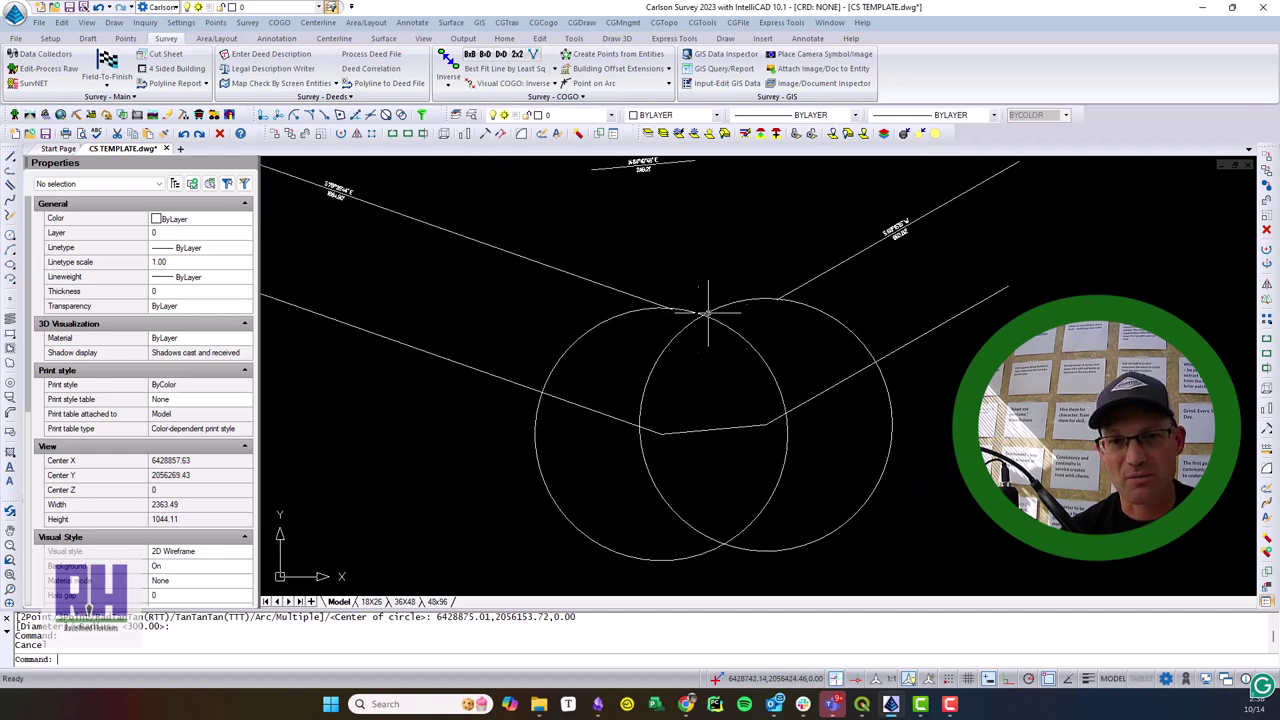
{"action": "middle_click_drag", "start_coordinate": [705, 320], "coordinate": [713, 394]}
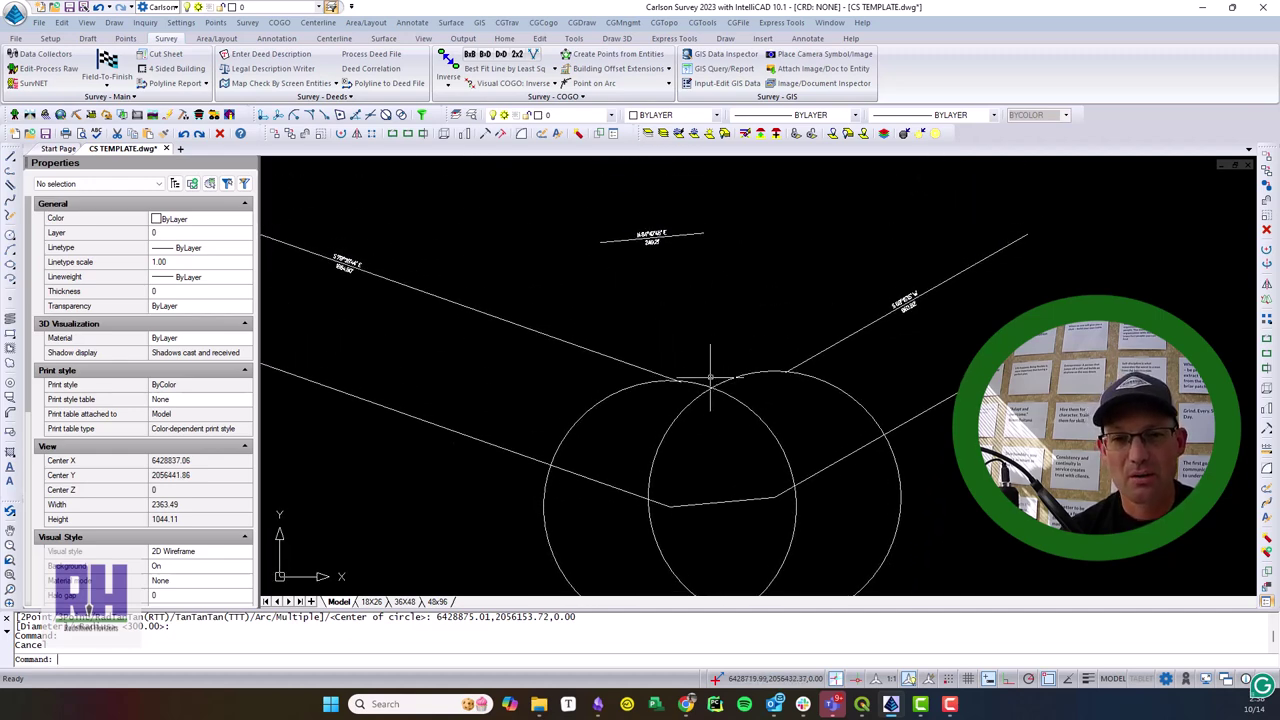
{"action": "scroll", "coordinate": [708, 398], "scroll_direction": "down", "scroll_amount": 5}
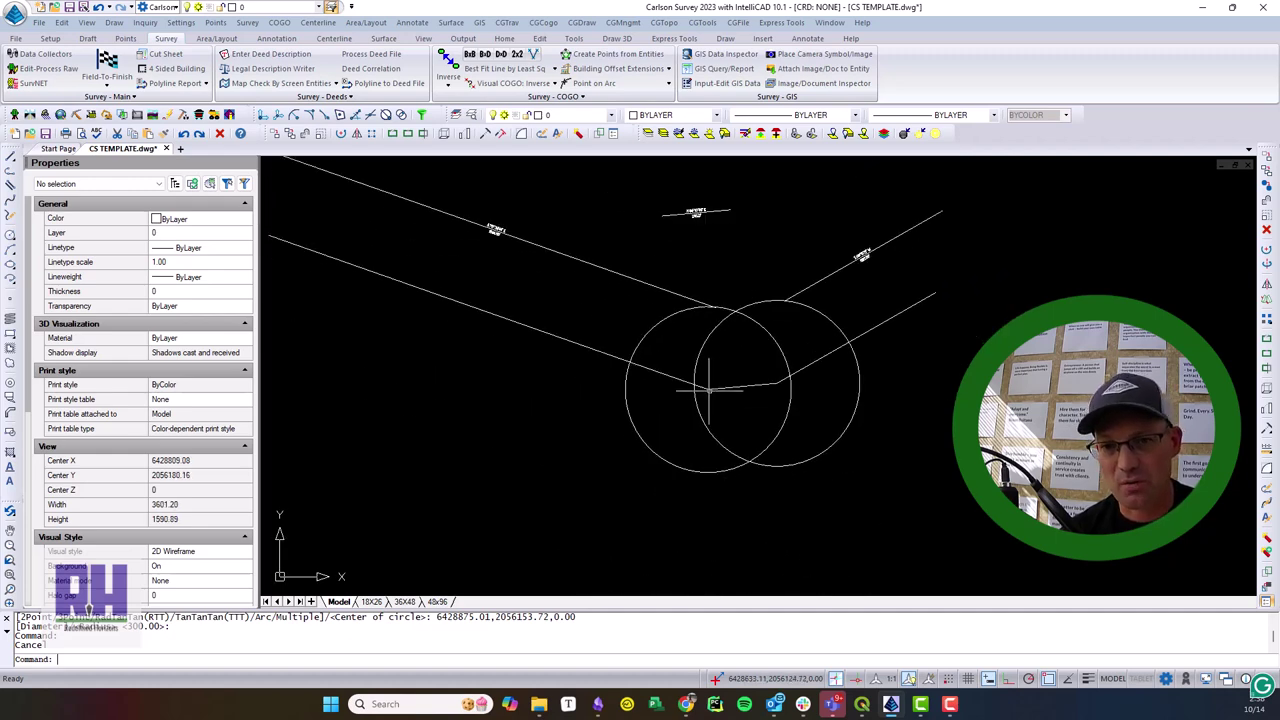
{"action": "scroll", "coordinate": [716, 391], "scroll_direction": "up", "scroll_amount": 5}
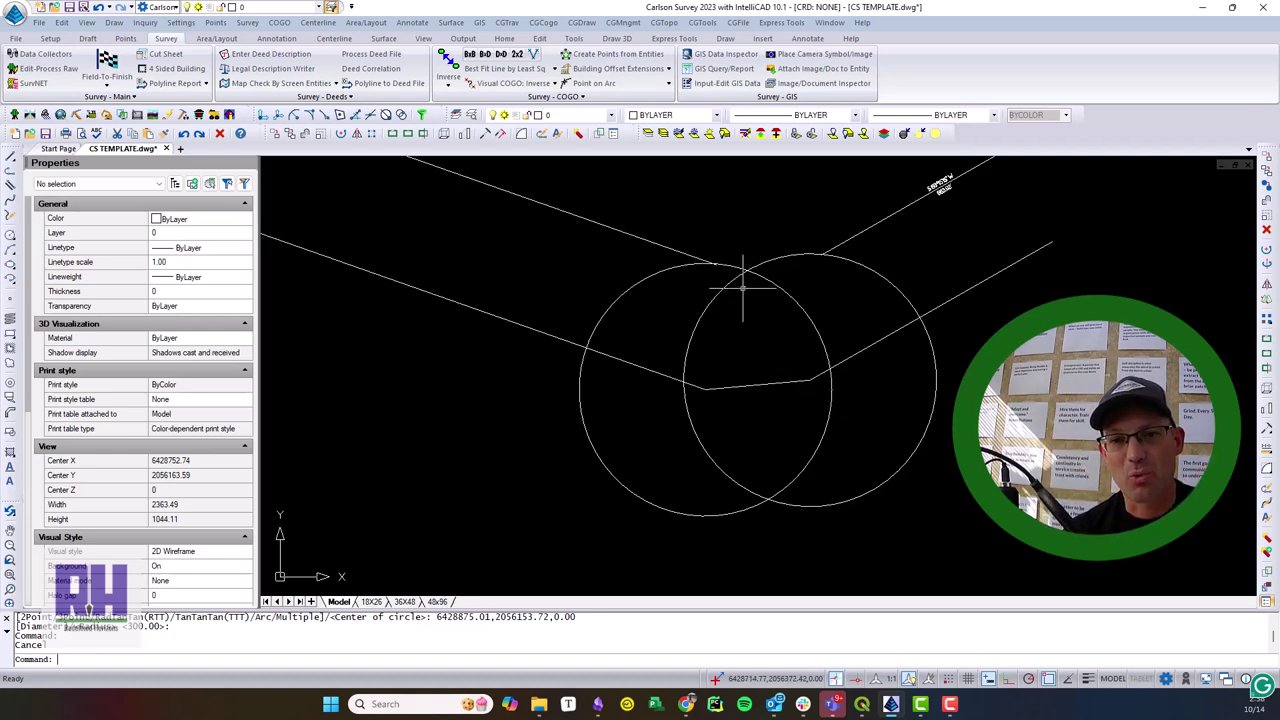
{"action": "key", "text": "Escape"}
{"action": "scroll", "coordinate": [740, 295], "scroll_direction": "up", "scroll_amount": 2}
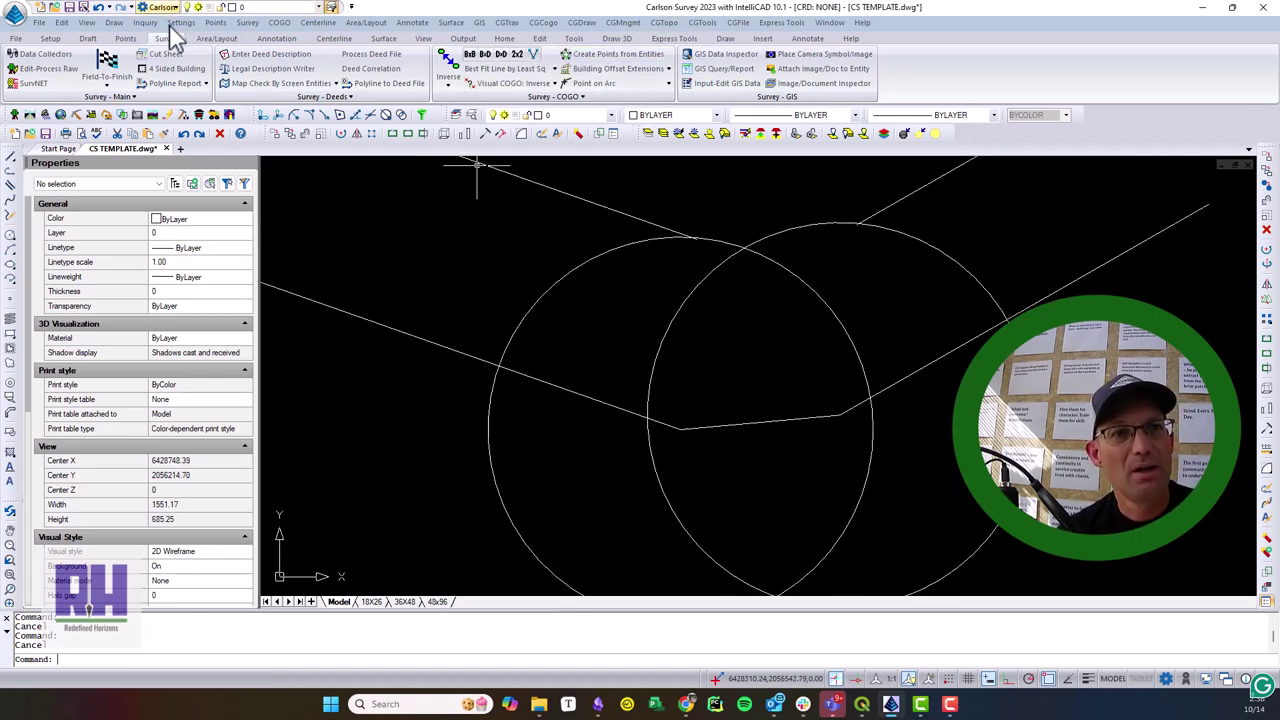
Draw a PC,Center,PT arc from the left tangent end to the right, centred at the circles' upper intersection
{"action": "left_click", "coordinate": [114, 23]}
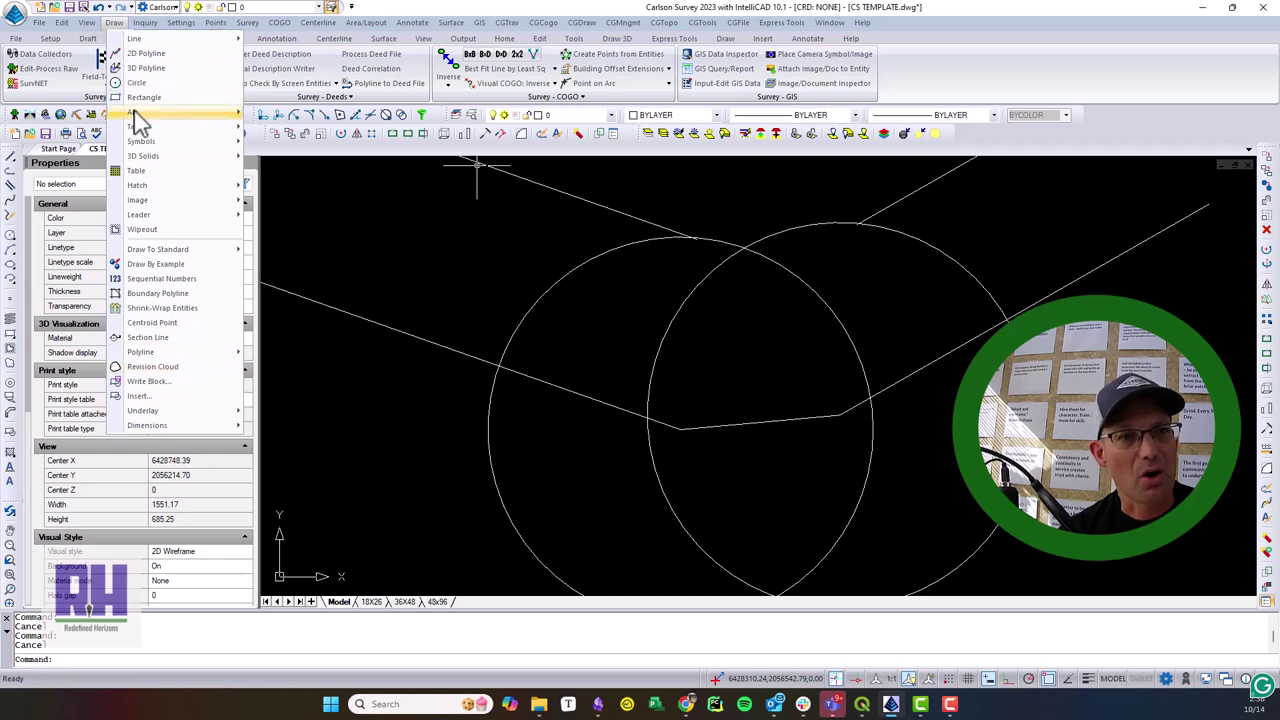
{"action": "mouse_move", "coordinate": [136, 112]}
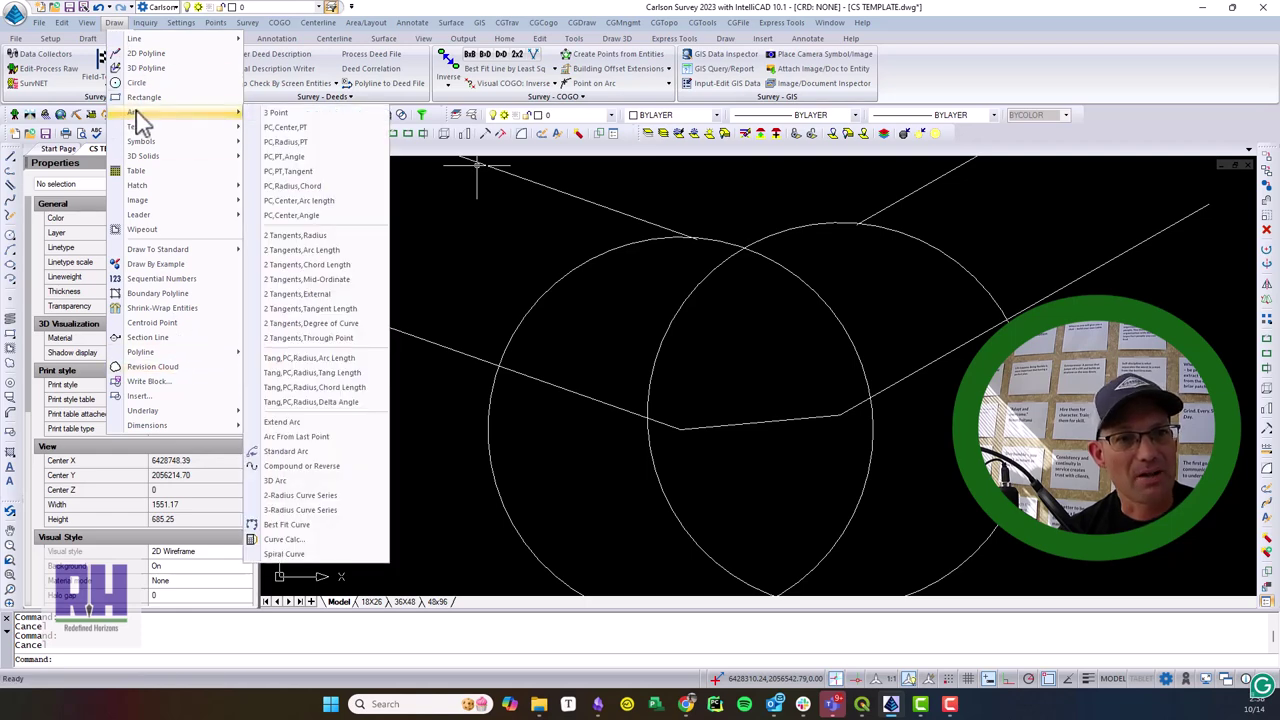
{"action": "left_click", "coordinate": [288, 128]}
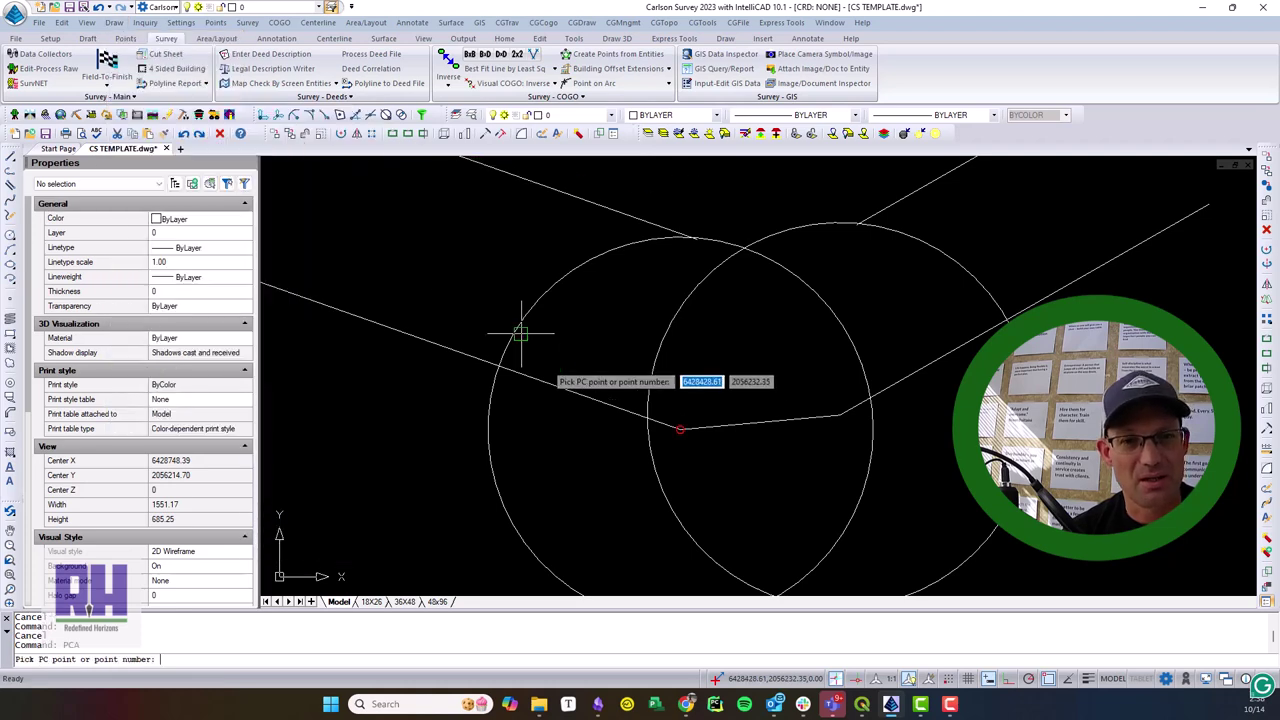
{"action": "left_click", "coordinate": [680, 430]}
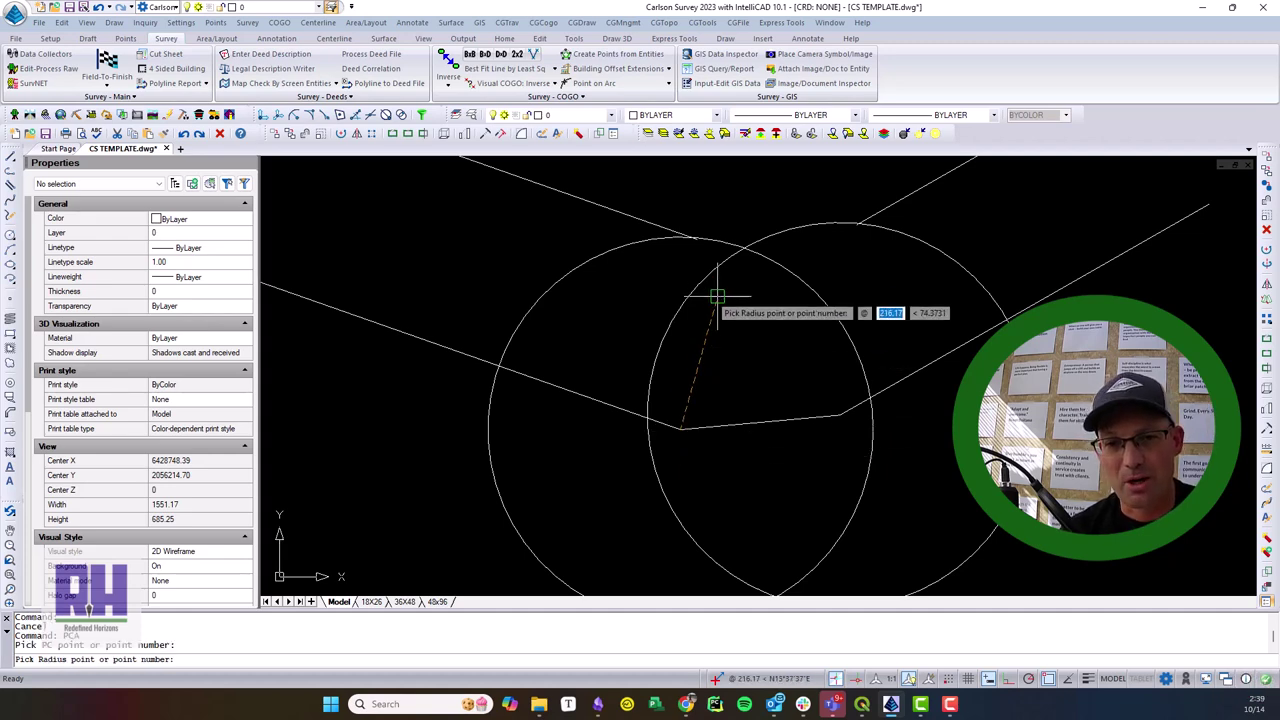
{"action": "left_click", "coordinate": [743, 247]}
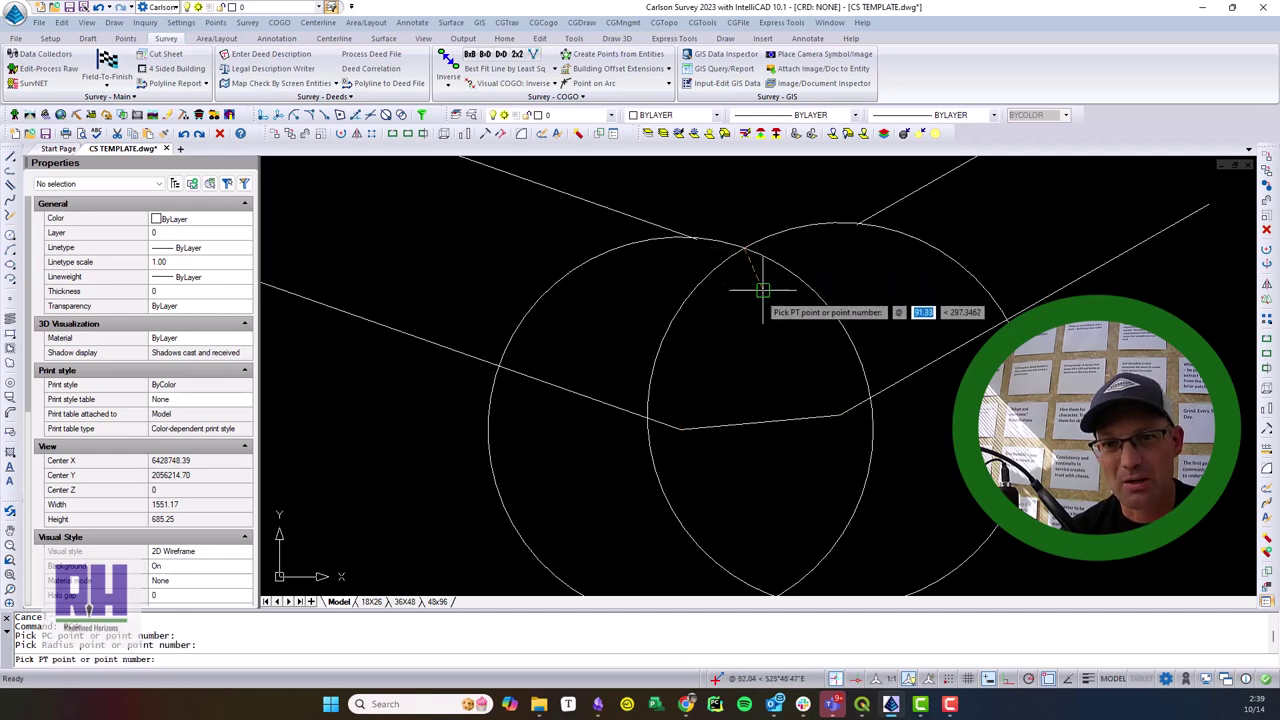
{"action": "left_click", "coordinate": [840, 415]}
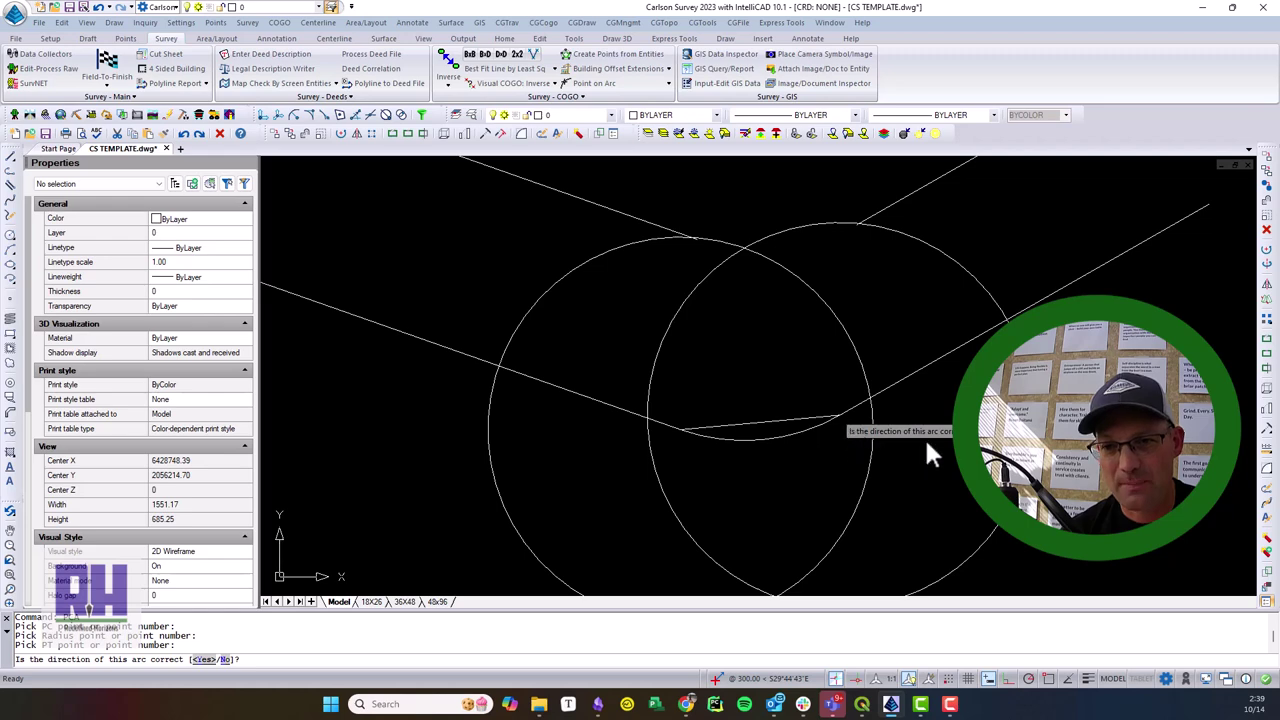
{"action": "type", "text": "y"}
{"action": "key", "text": "Return"}
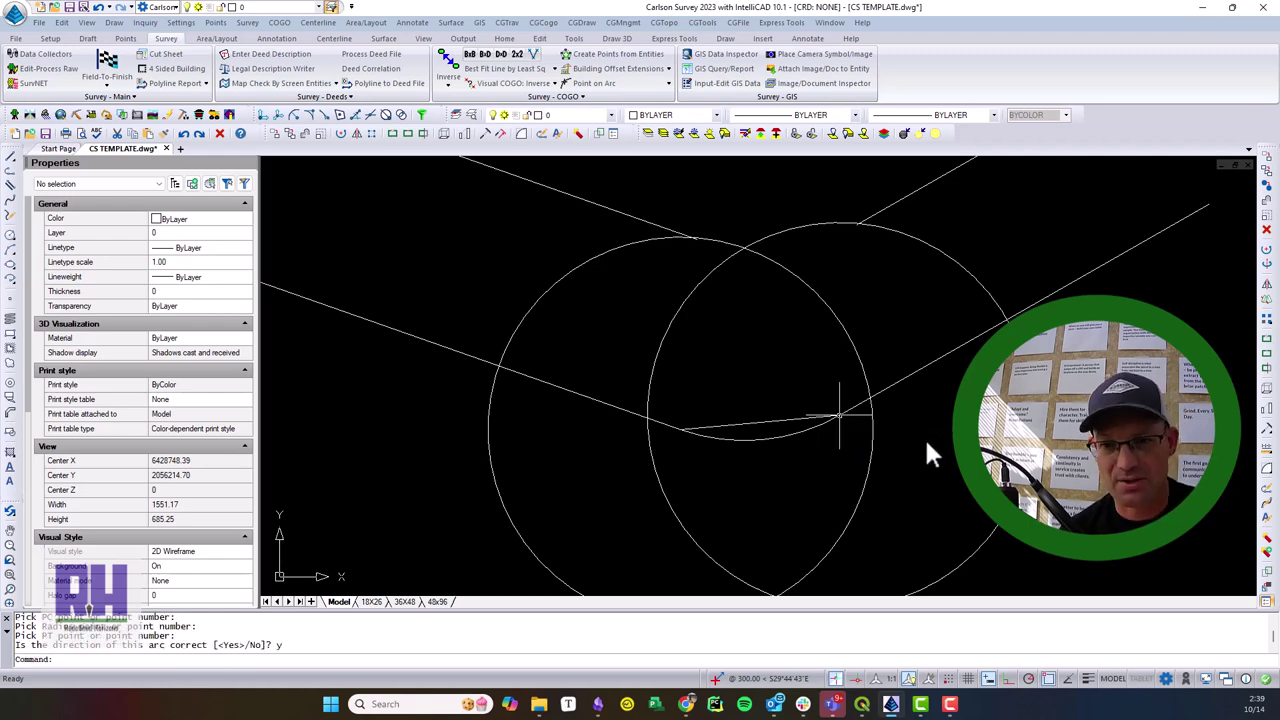
{"action": "left_click", "coordinate": [771, 434]}
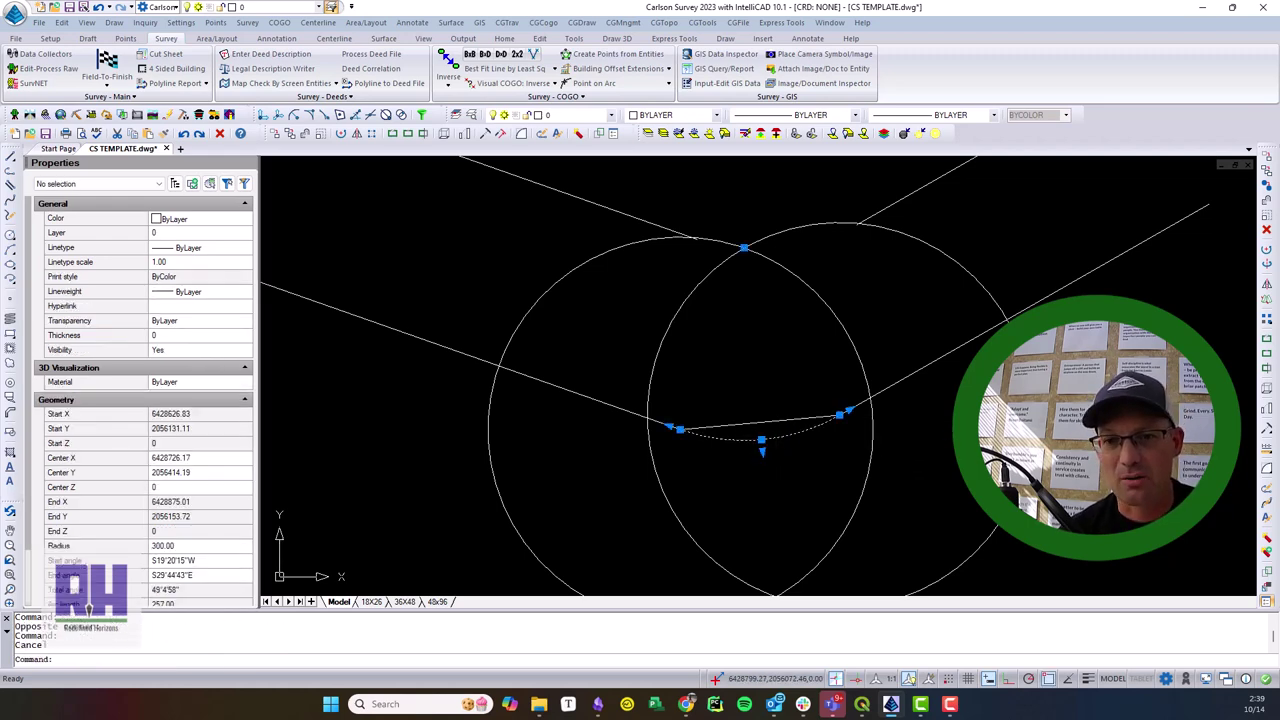
{"action": "key", "text": "Escape"}
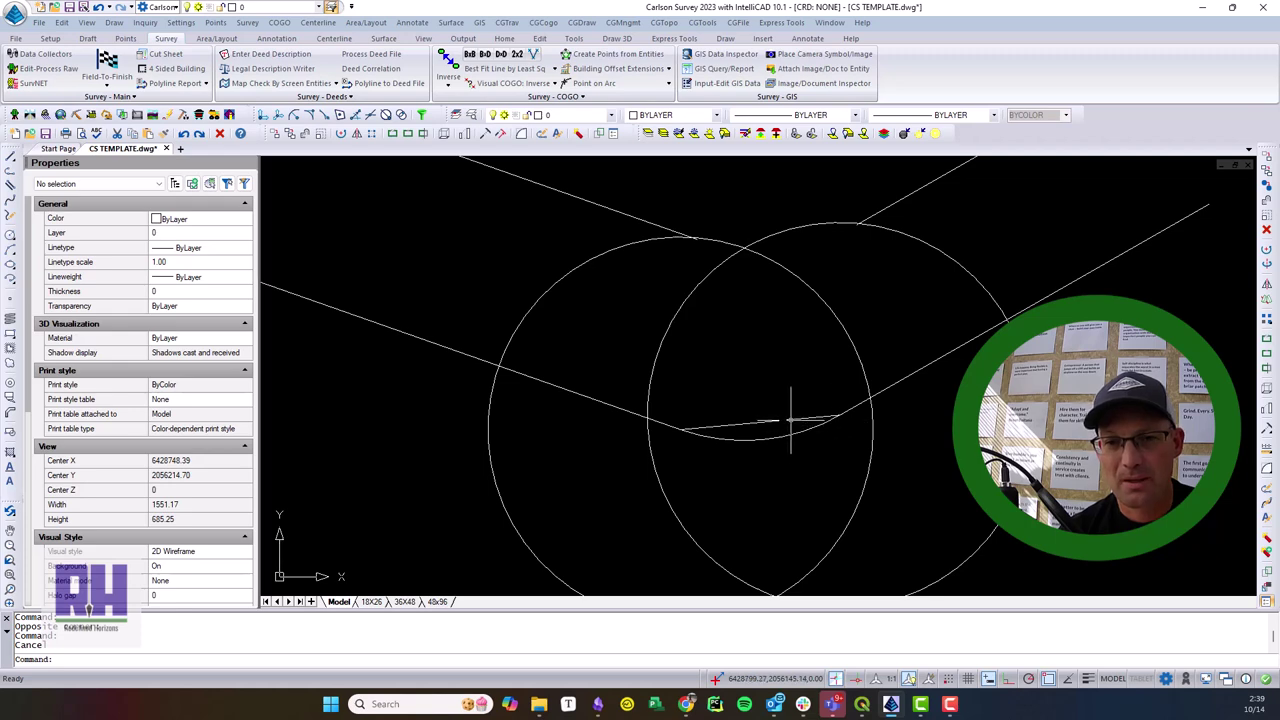
Delete the short arc and redraw it from PC to PT about the circles' intersection
{"action": "left_click", "coordinate": [790, 431]}
{"action": "left_click", "coordinate": [750, 452]}
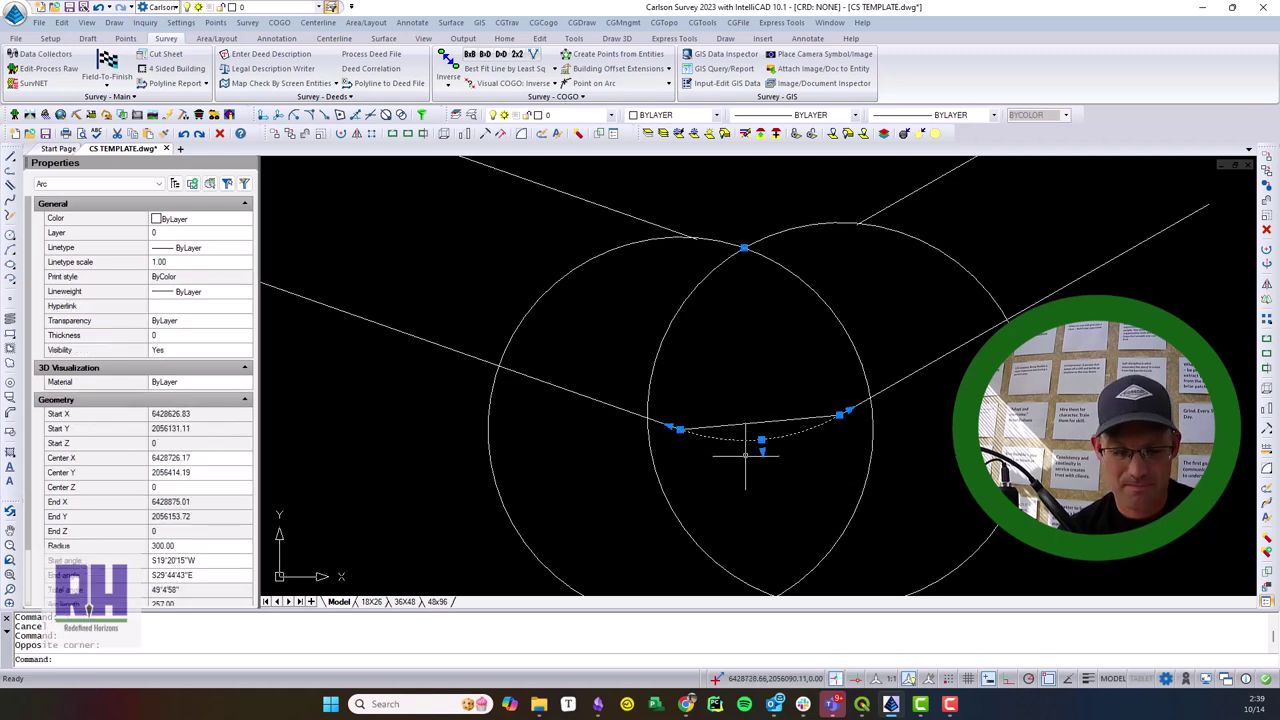
{"action": "key", "text": "Delete"}
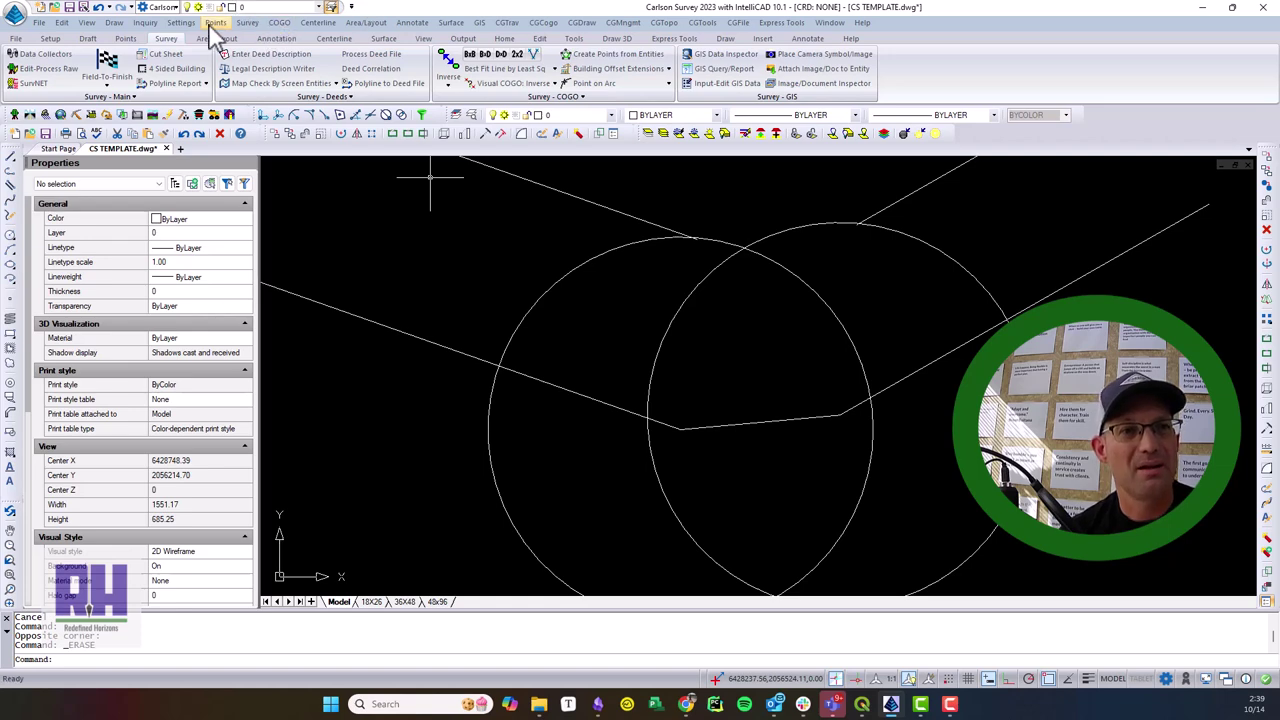
{"action": "left_click", "coordinate": [114, 22]}
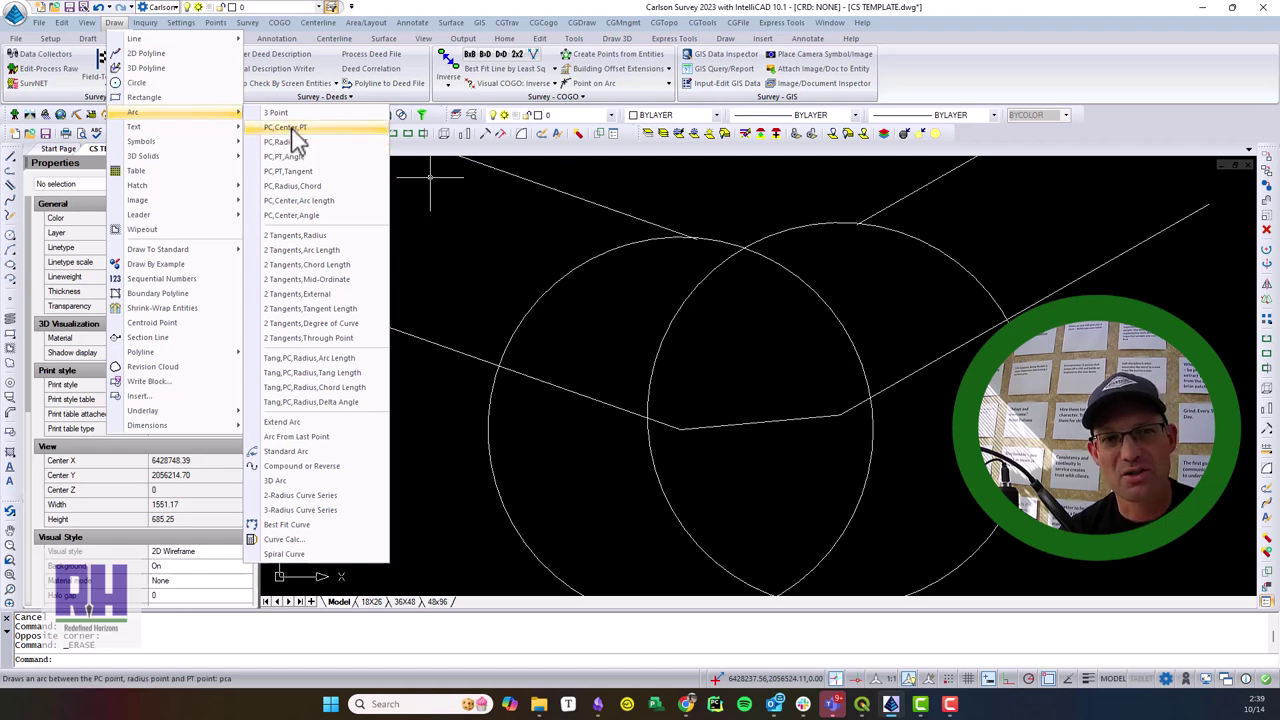
{"action": "left_click", "coordinate": [300, 128]}
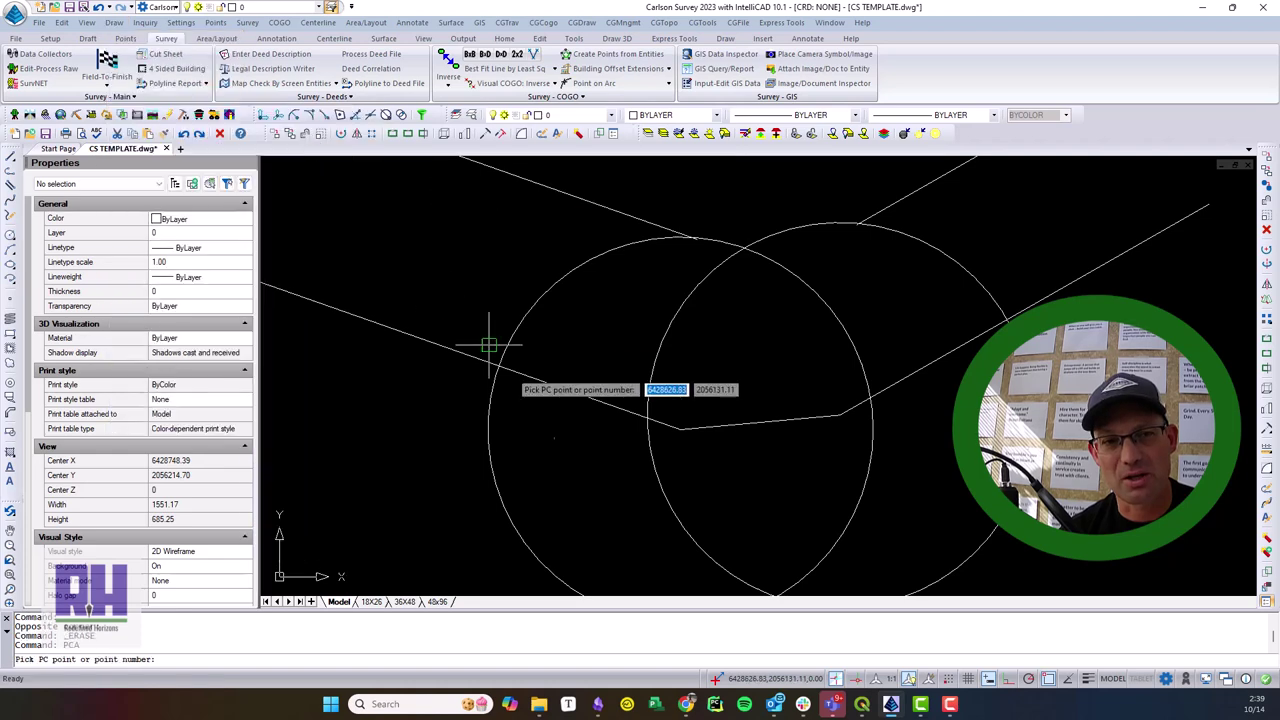
{"action": "left_click", "coordinate": [683, 430]}
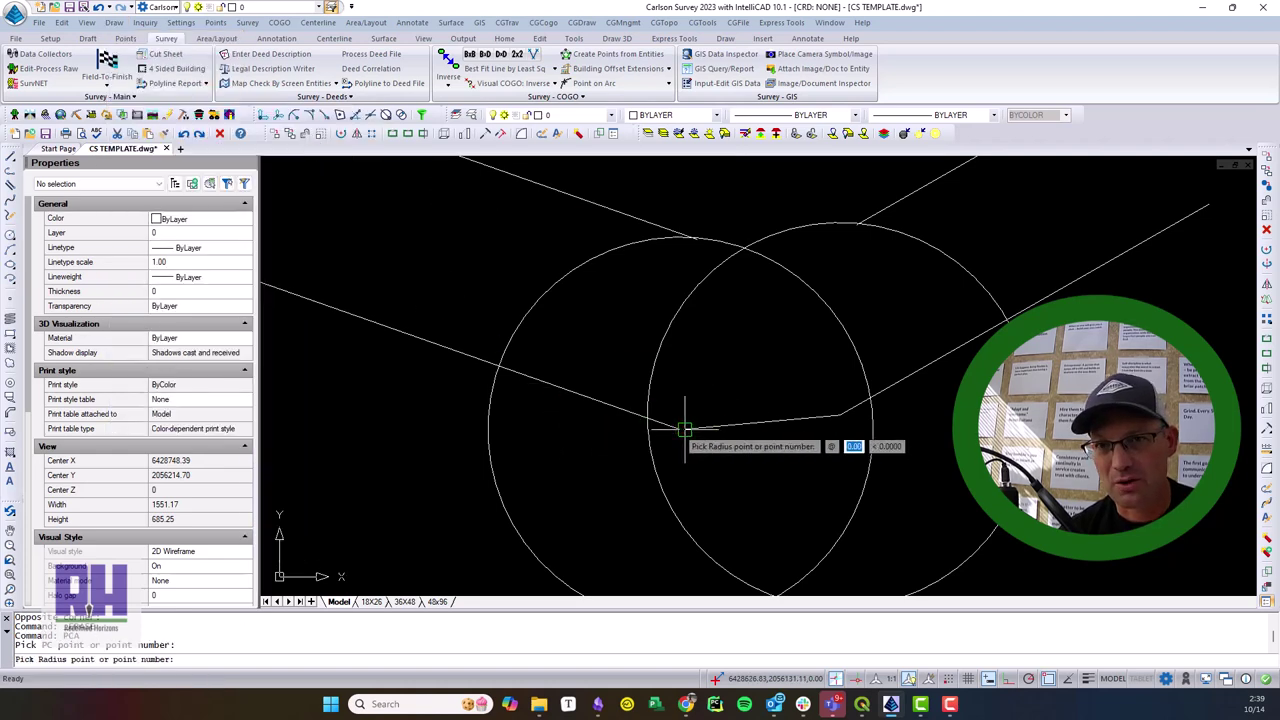
{"action": "left_click", "coordinate": [743, 250]}
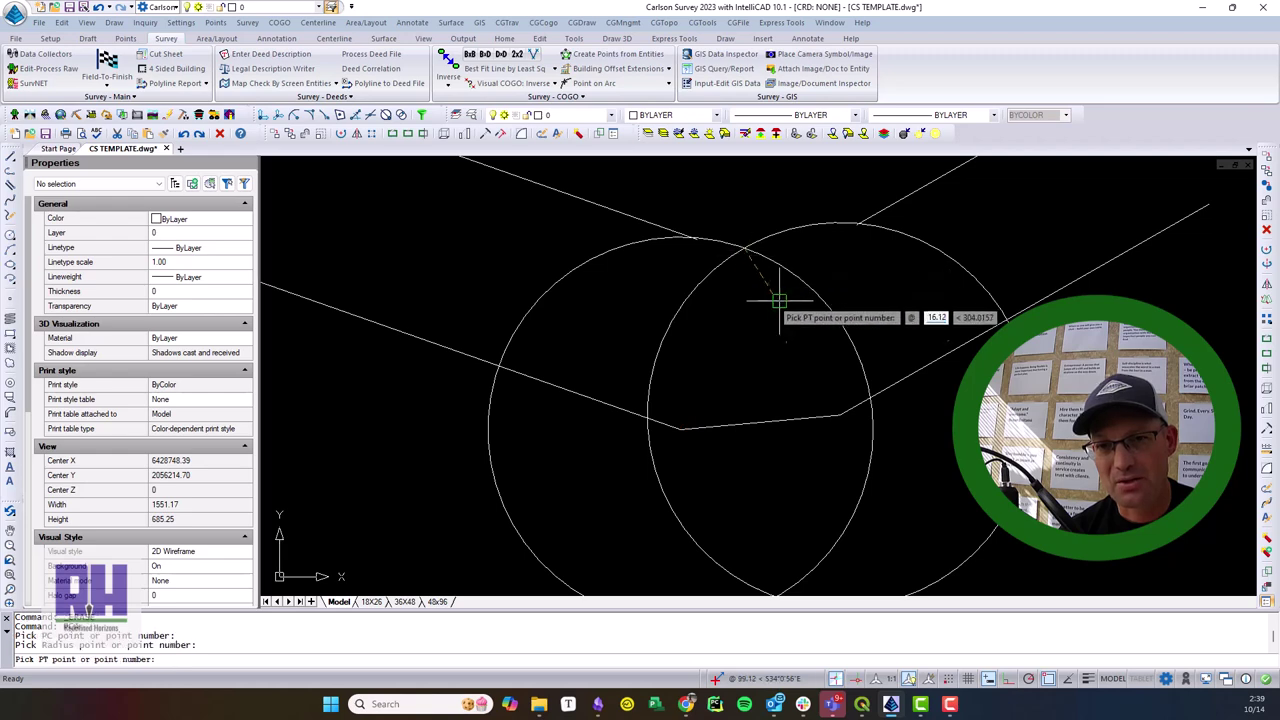
{"action": "left_click", "coordinate": [840, 415]}
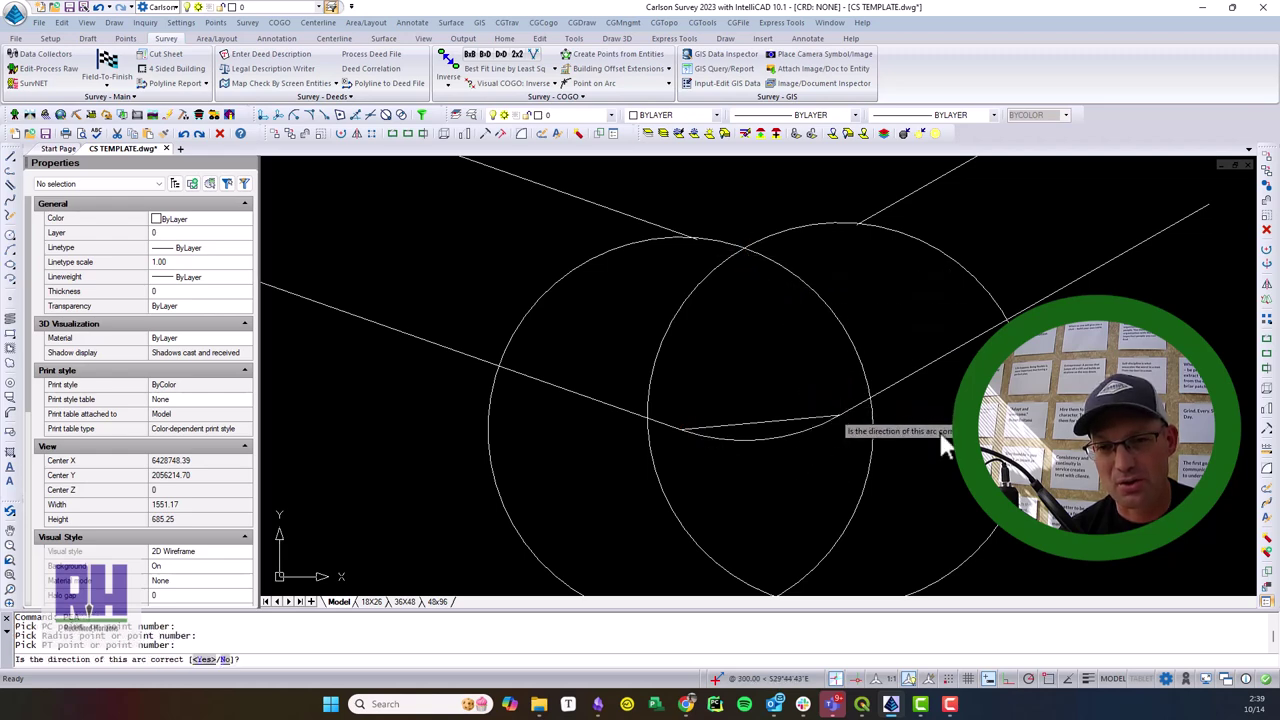
{"action": "key", "text": "Escape"}
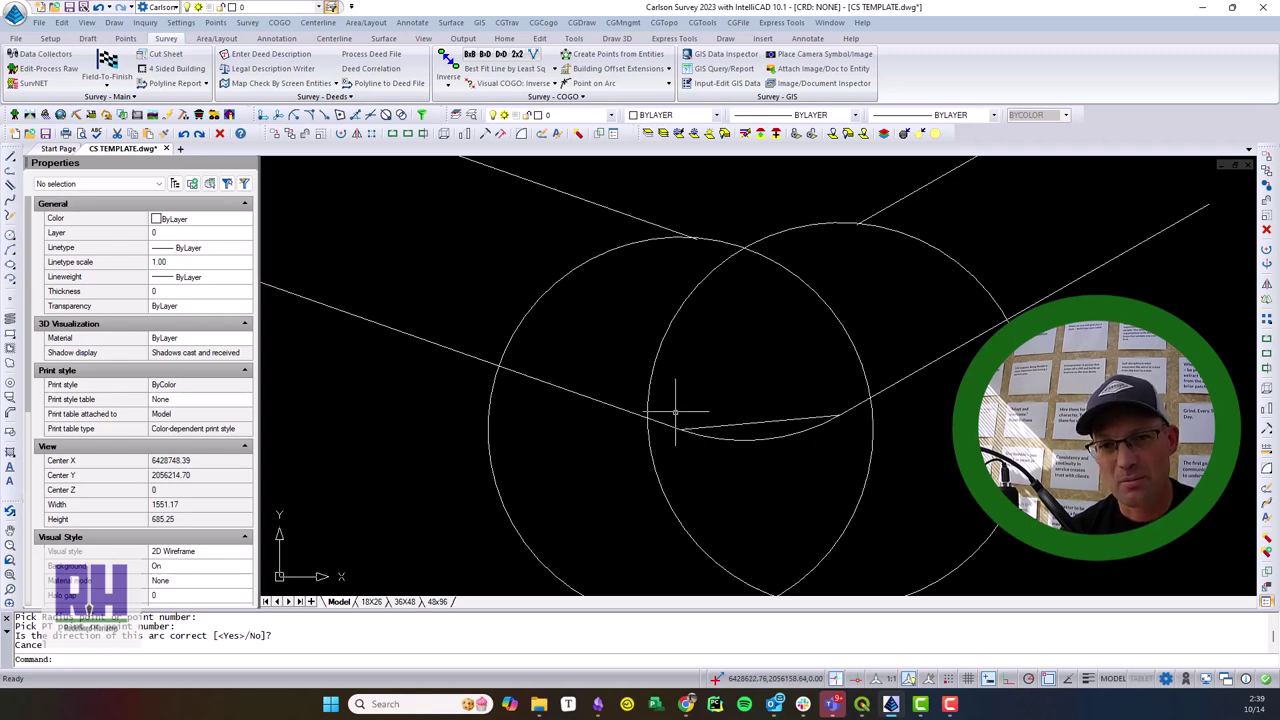
Select the chord line to confirm its 249.21-ft length
{"action": "key", "text": "Escape"}
{"action": "middle_click_drag", "start_coordinate": [838, 345], "coordinate": [837, 350]}
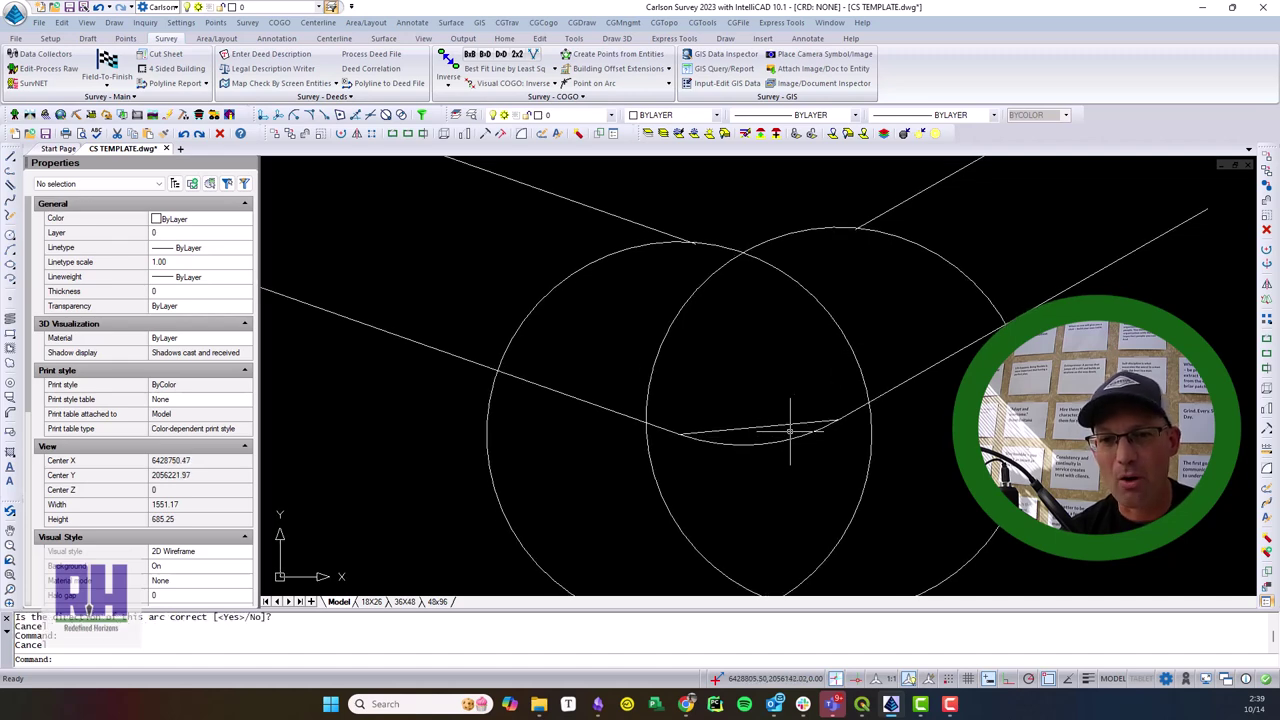
{"action": "left_click", "coordinate": [789, 428]}
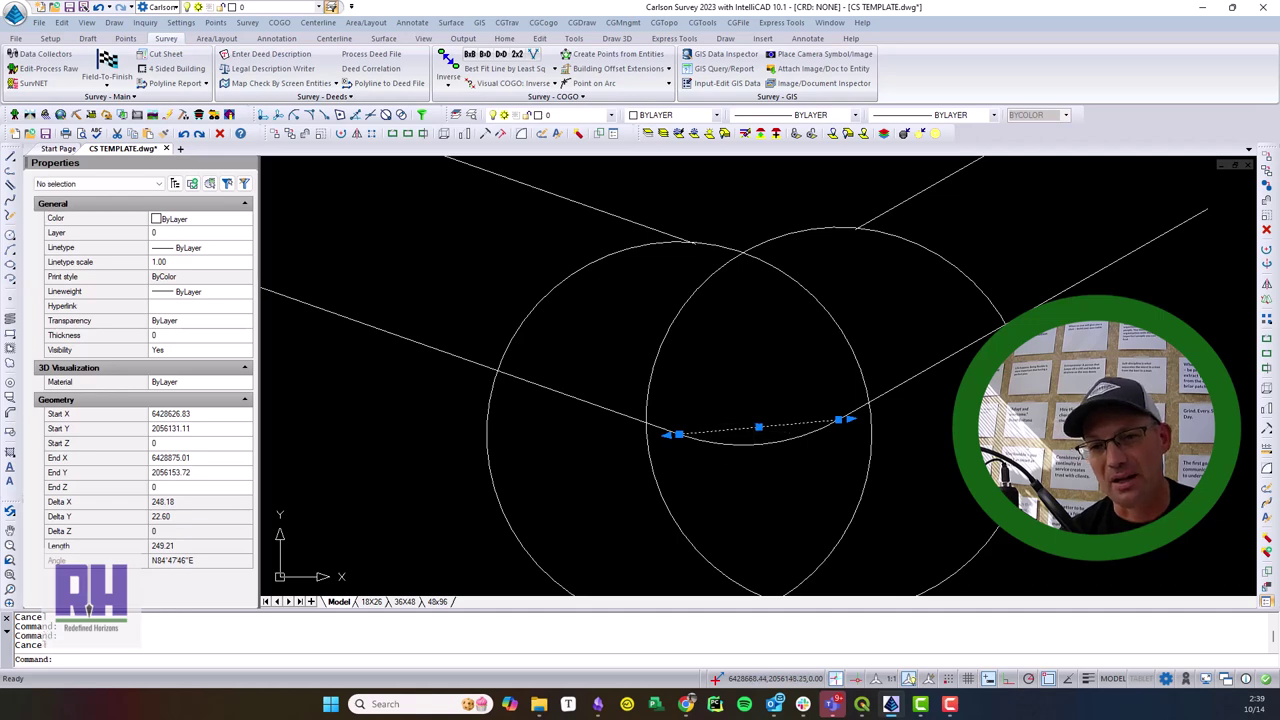
Draw a check line from the PT to the radius point and down to the PC
{"action": "key", "text": "Escape"}
{"action": "type", "text": "l"}
{"action": "key", "text": "Return"}
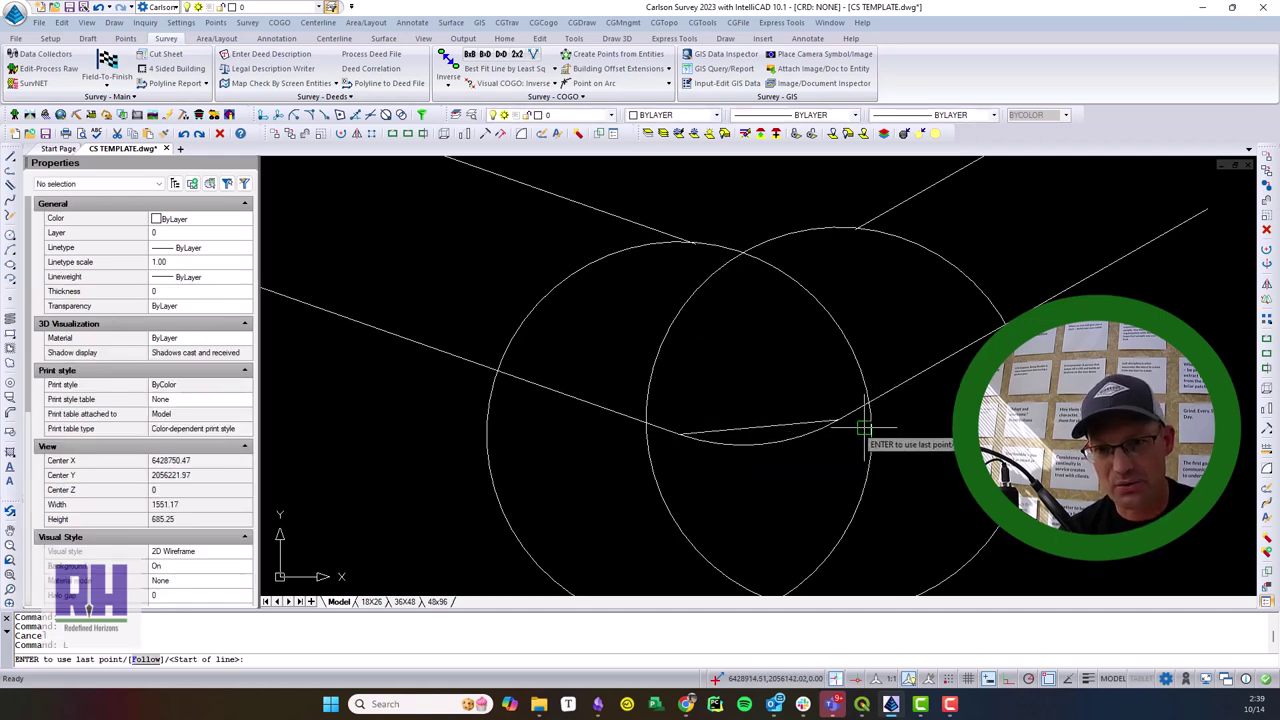
{"action": "left_click", "coordinate": [836, 421]}
{"action": "left_click", "coordinate": [743, 253]}
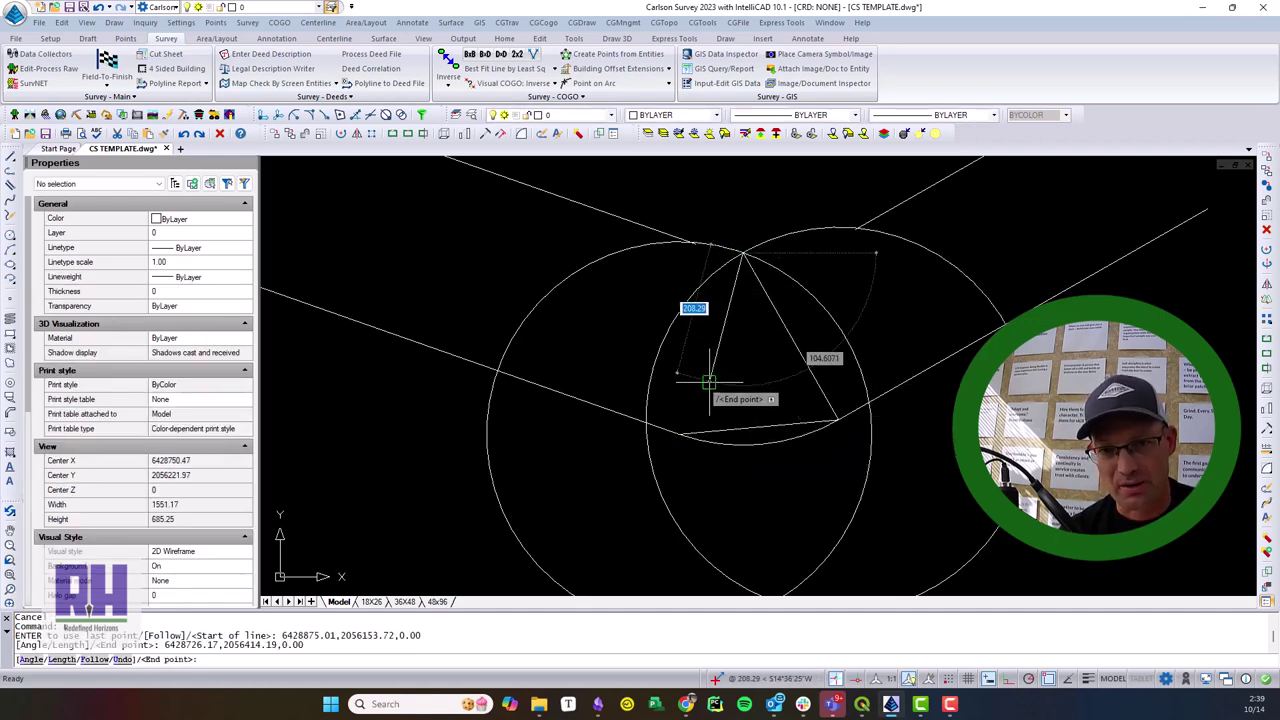
{"action": "left_click", "coordinate": [681, 434]}
{"action": "key", "text": "Escape"}
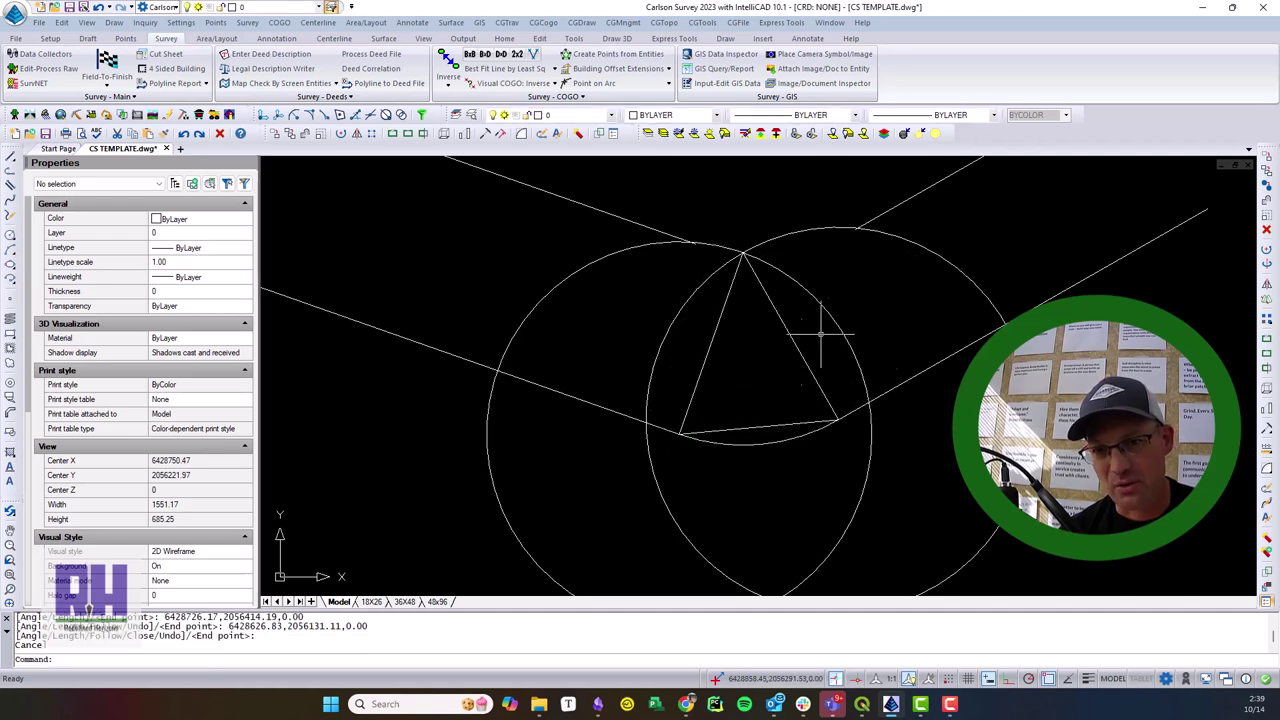
Erase the construction circles, the radial lines and the arc, leaving only the tangents
{"action": "left_click", "coordinate": [868, 337]}
{"action": "left_click", "coordinate": [790, 225]}
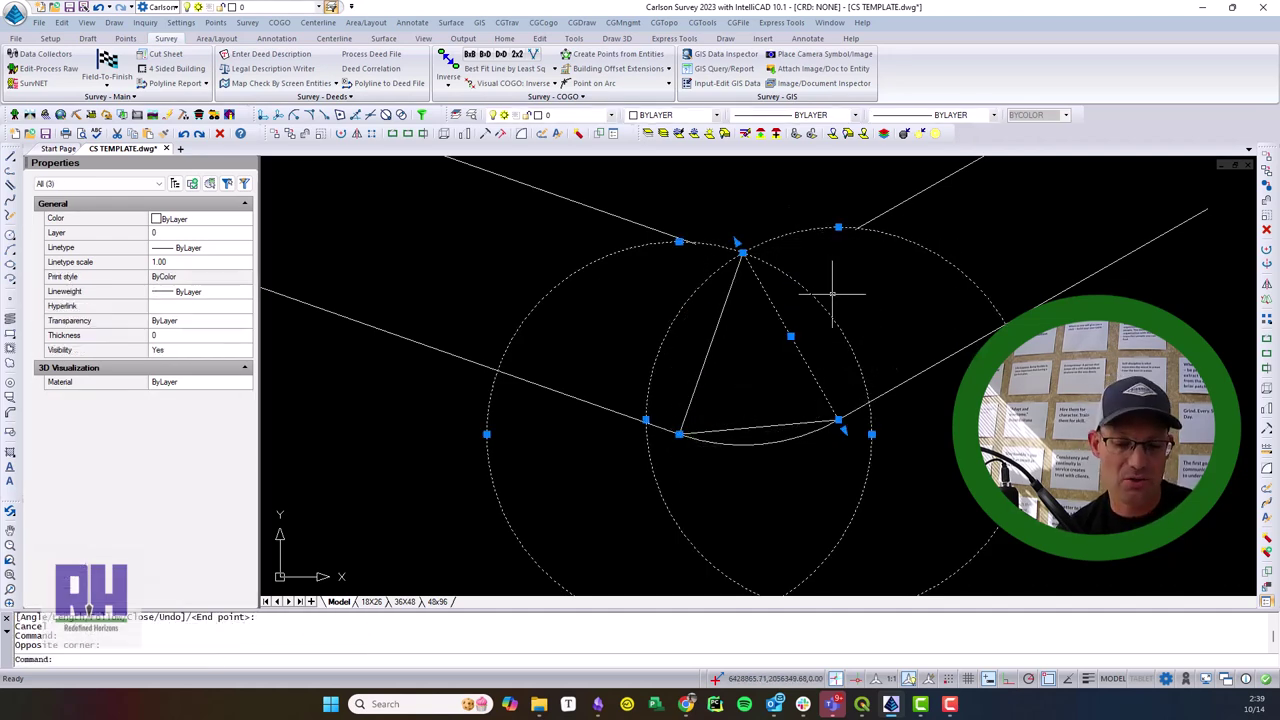
{"action": "key", "text": "Delete"}
{"action": "left_click", "coordinate": [712, 342]}
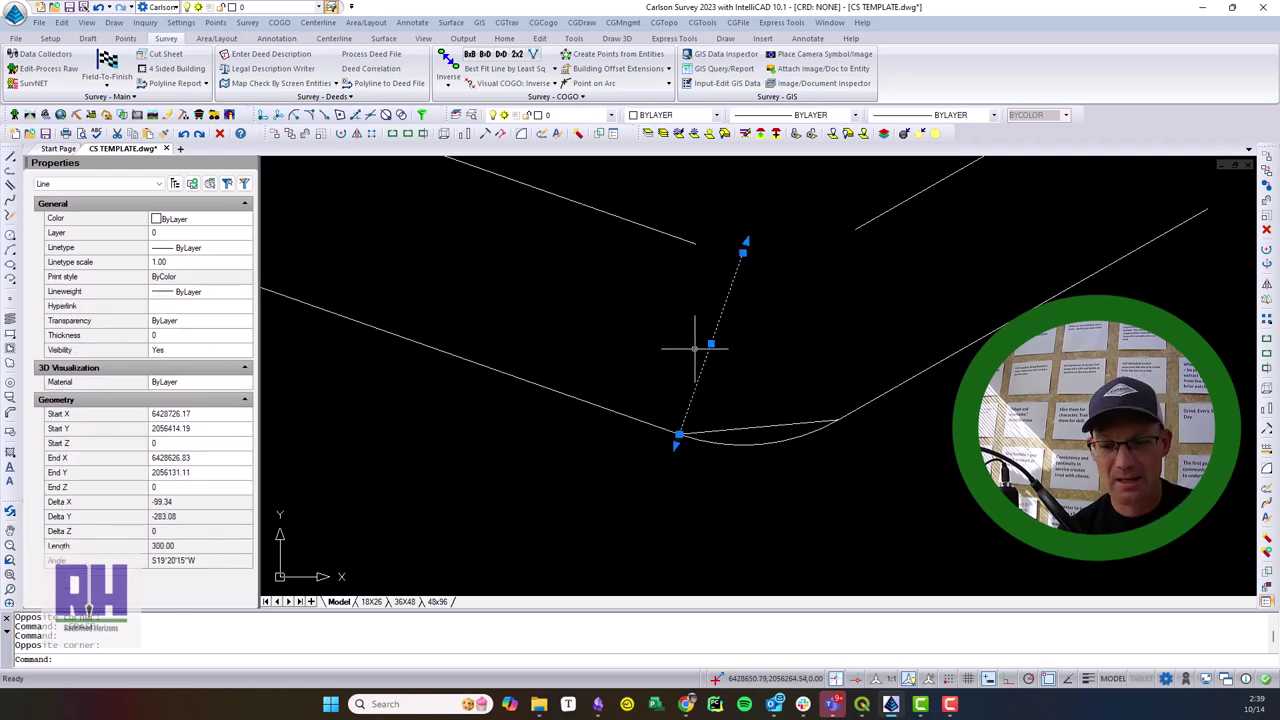
{"action": "key", "text": "Delete"}
{"action": "left_click", "coordinate": [749, 427]}
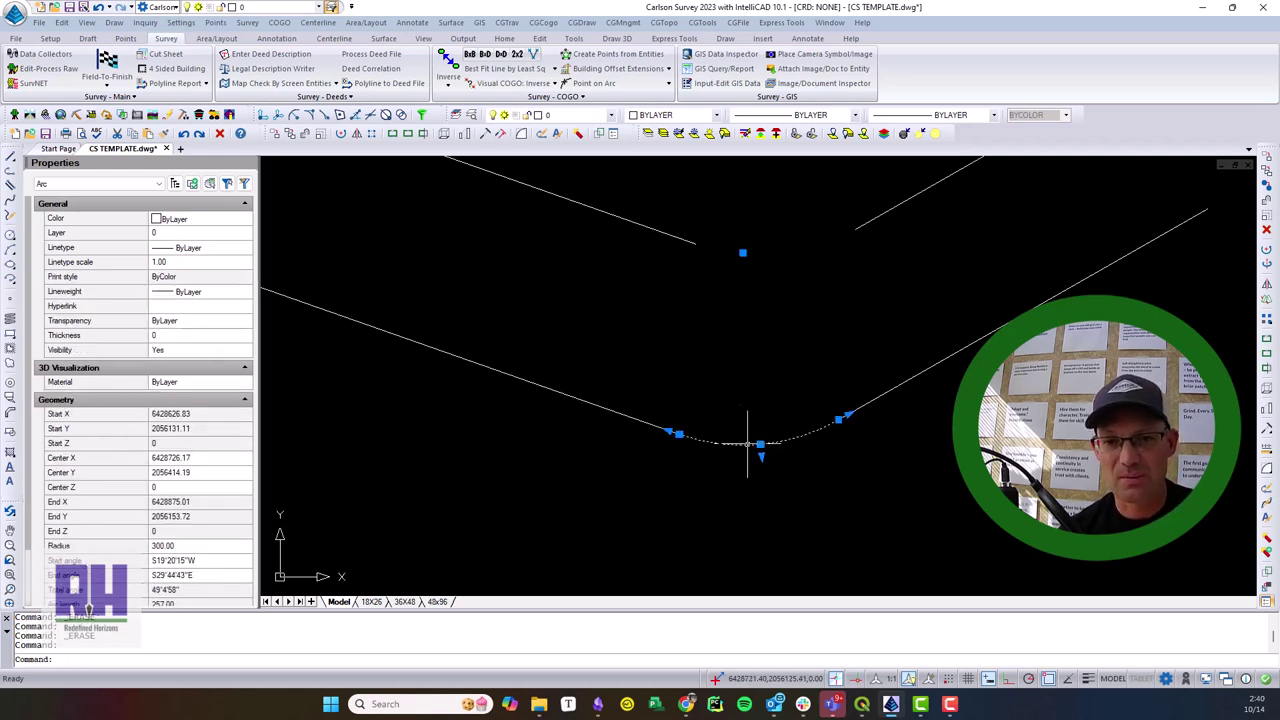
{"action": "key", "text": "Delete"}
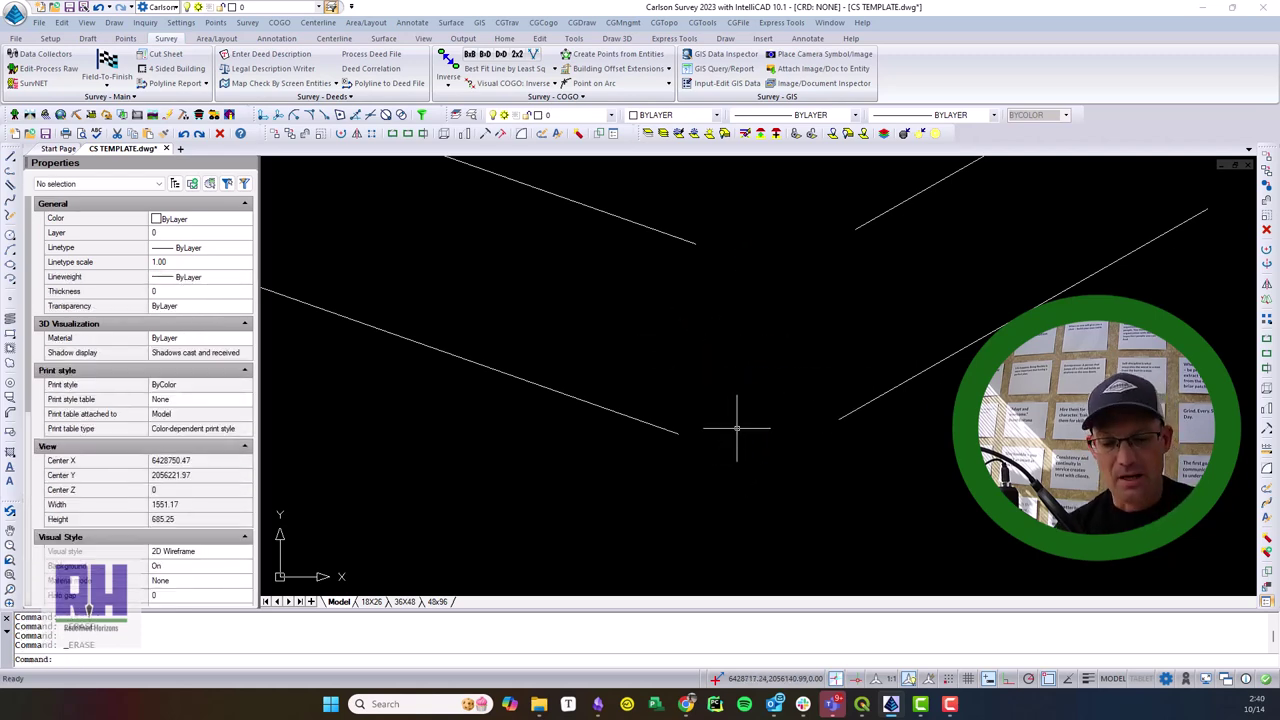
Draw a line from the left tangent perpendicular to the other tangent
{"action": "type", "text": "l"}
{"action": "key", "text": "Return"}
{"action": "scroll", "coordinate": [837, 343], "scroll_direction": "up", "scroll_amount": 2}
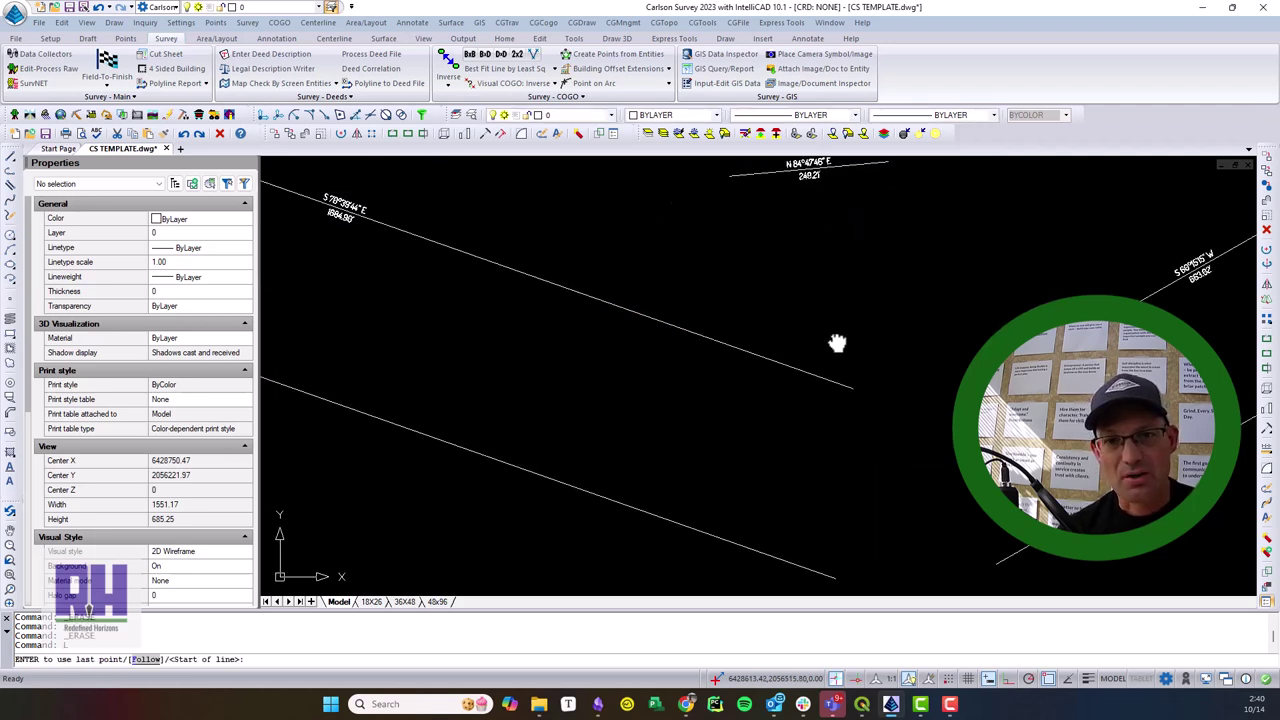
{"action": "left_click", "coordinate": [793, 287]}
{"action": "scroll", "coordinate": [703, 286], "scroll_direction": "up", "scroll_amount": 2}
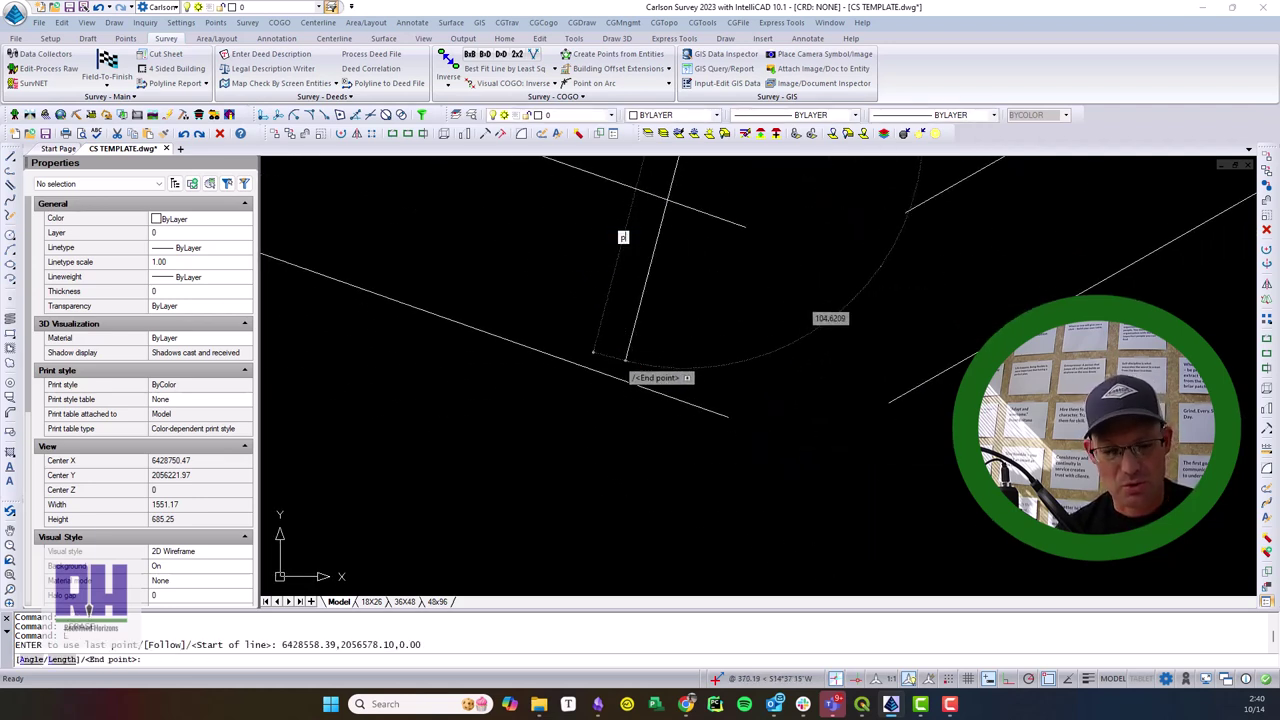
{"action": "type", "text": "per"}
{"action": "key", "text": "Return"}
{"action": "left_click", "coordinate": [608, 370]}
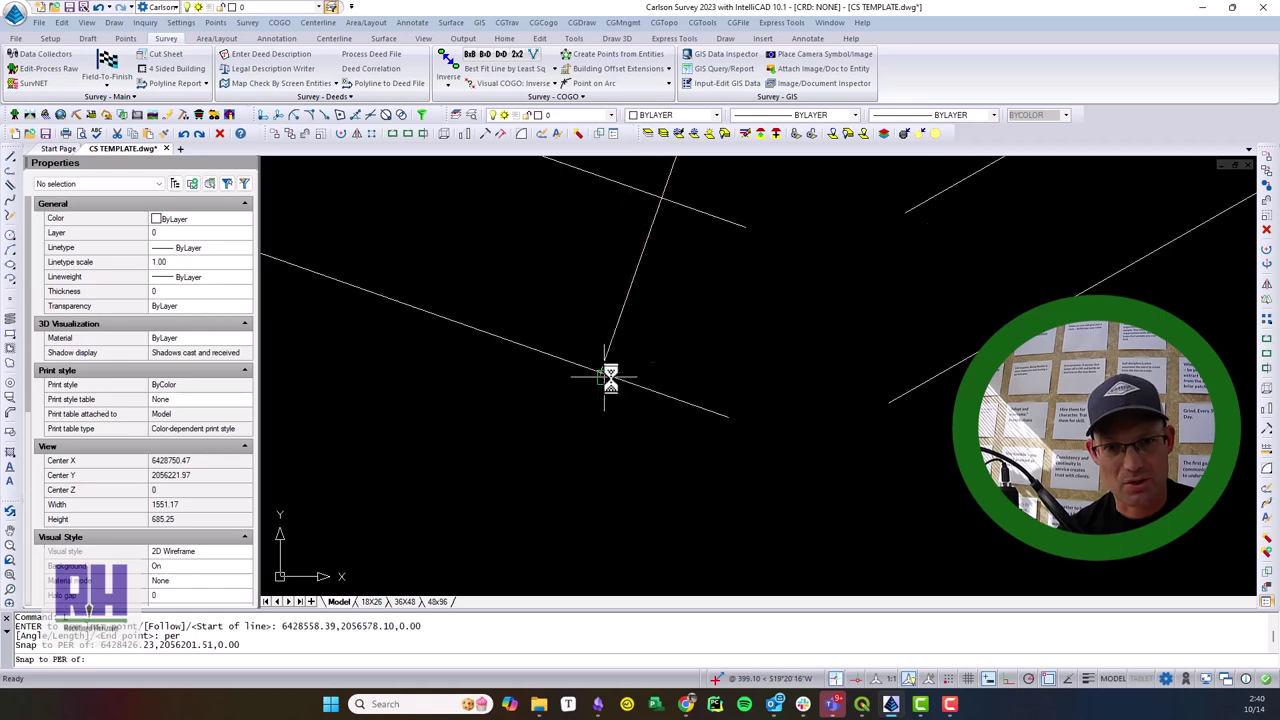
{"action": "key", "text": "Return"}
Draw a second line from the right tangent perpendicular to the lower line
{"action": "scroll", "coordinate": [815, 338], "scroll_direction": "down", "scroll_amount": 2}
{"action": "scroll", "coordinate": [815, 338], "scroll_direction": "down", "scroll_amount": 2}
{"action": "key", "text": "Return"}
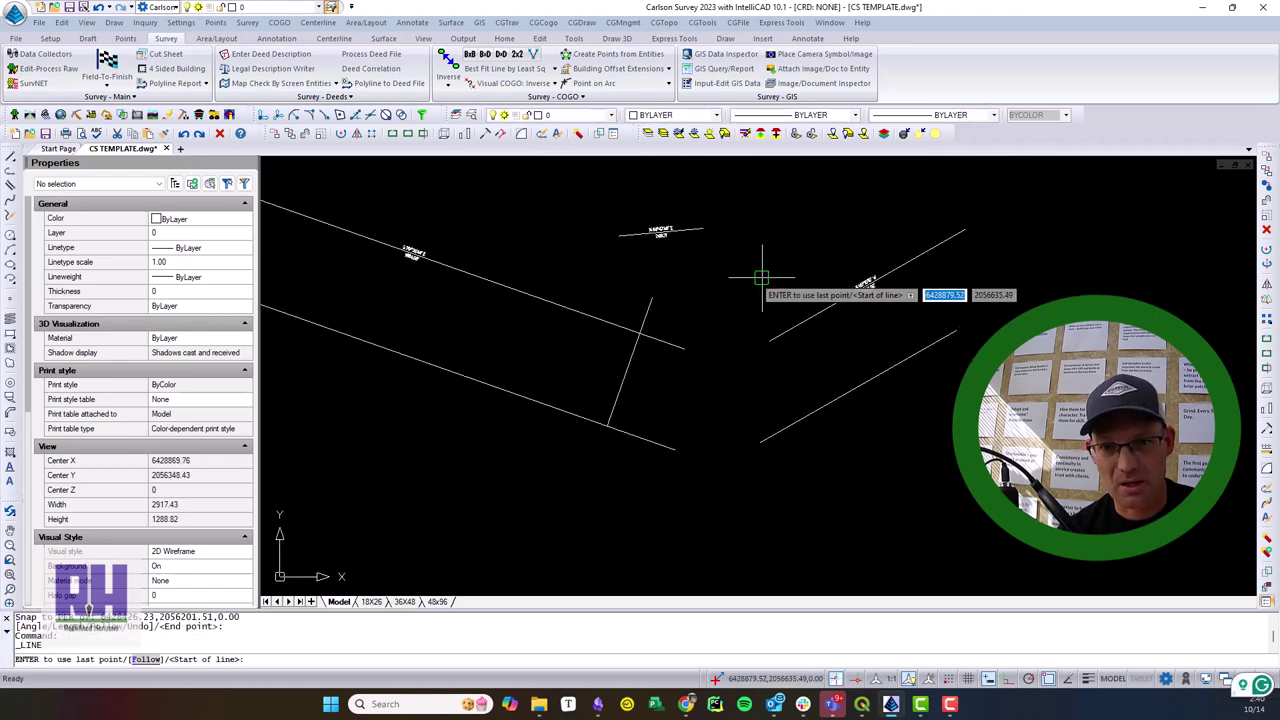
{"action": "left_click", "coordinate": [763, 277]}
{"action": "type", "text": "per"}
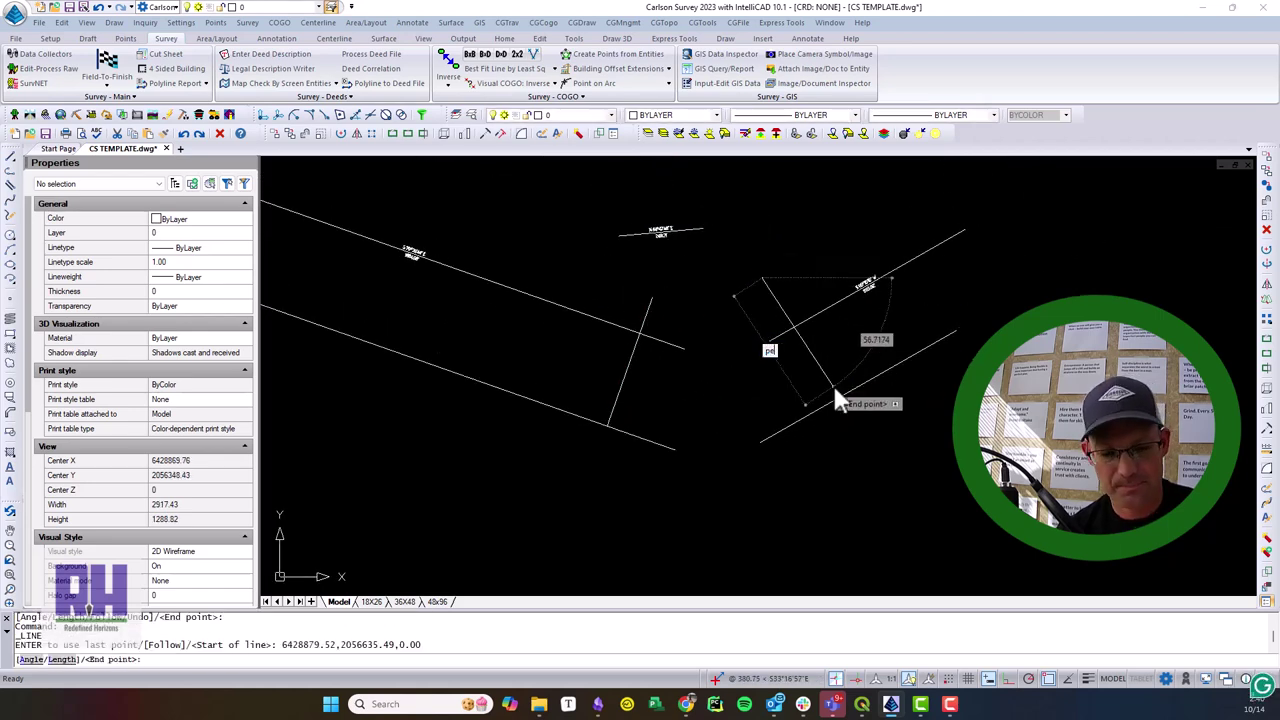
{"action": "key", "text": "Return"}
{"action": "left_click", "coordinate": [834, 390]}
{"action": "key", "text": "Return"}
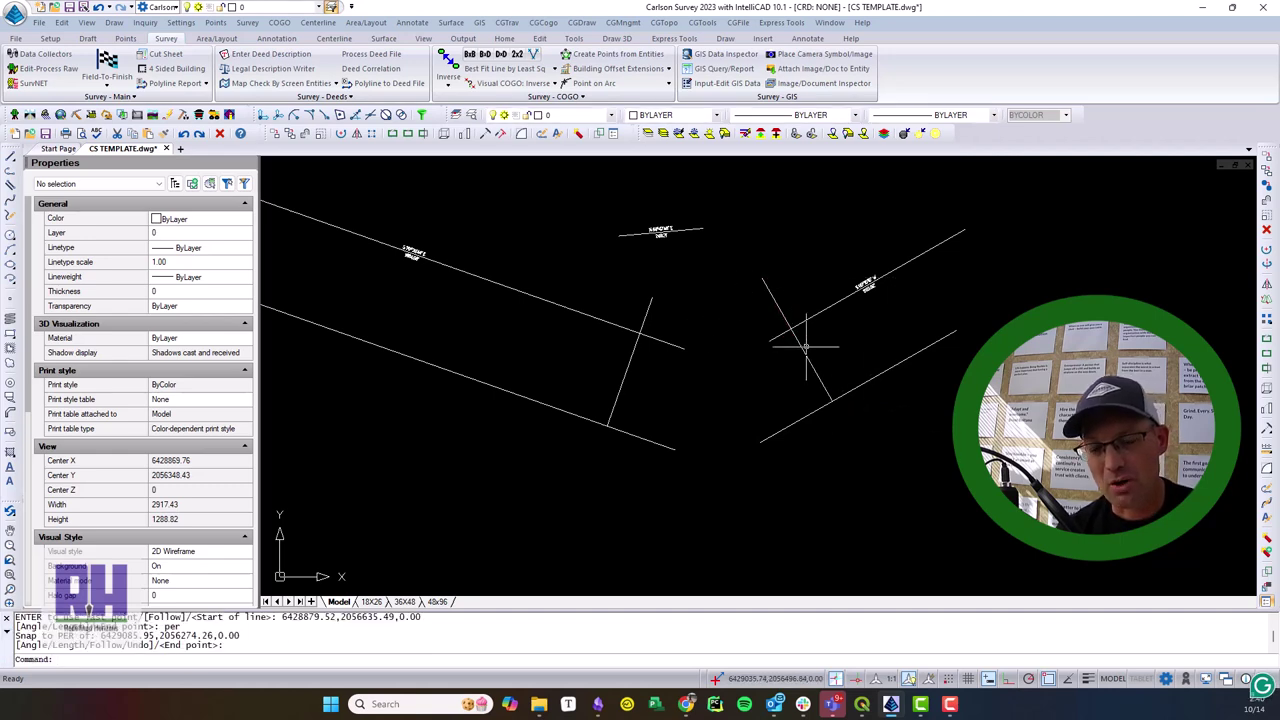
Lengthen both perpendicular lines to a total length of 300 ft with LEN
{"action": "type", "text": "le"}
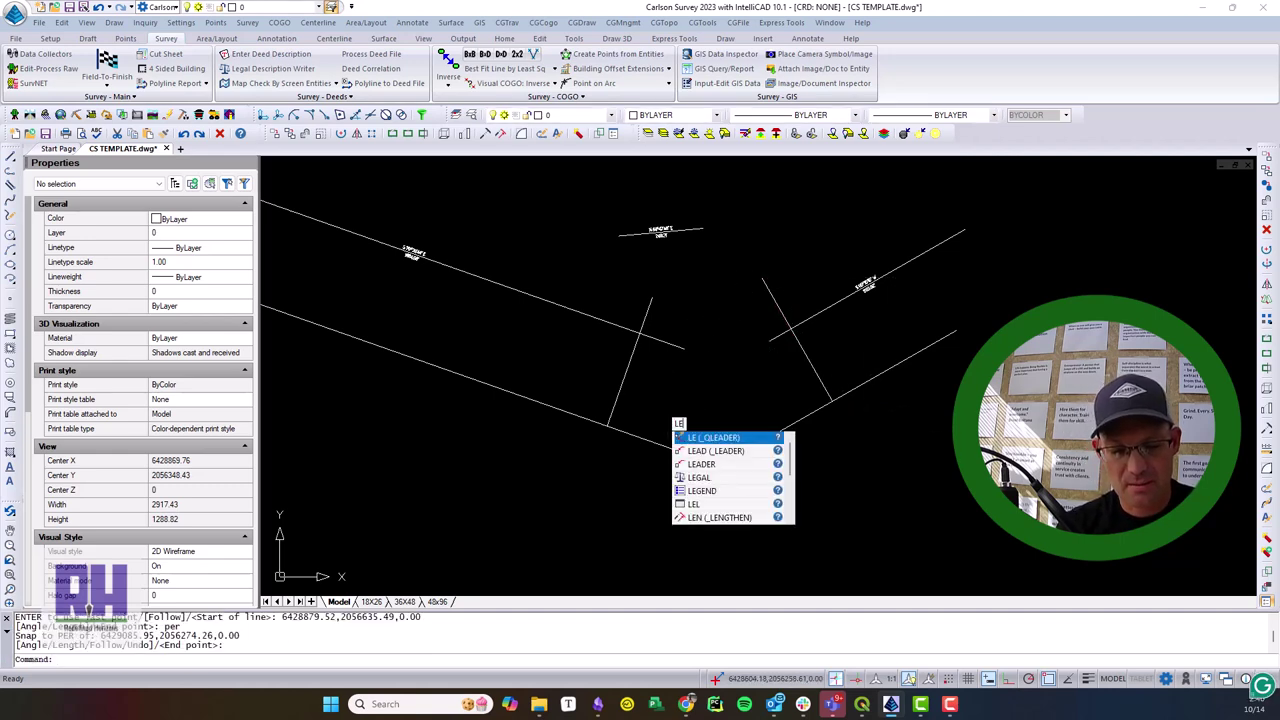
{"action": "type", "text": "n"}
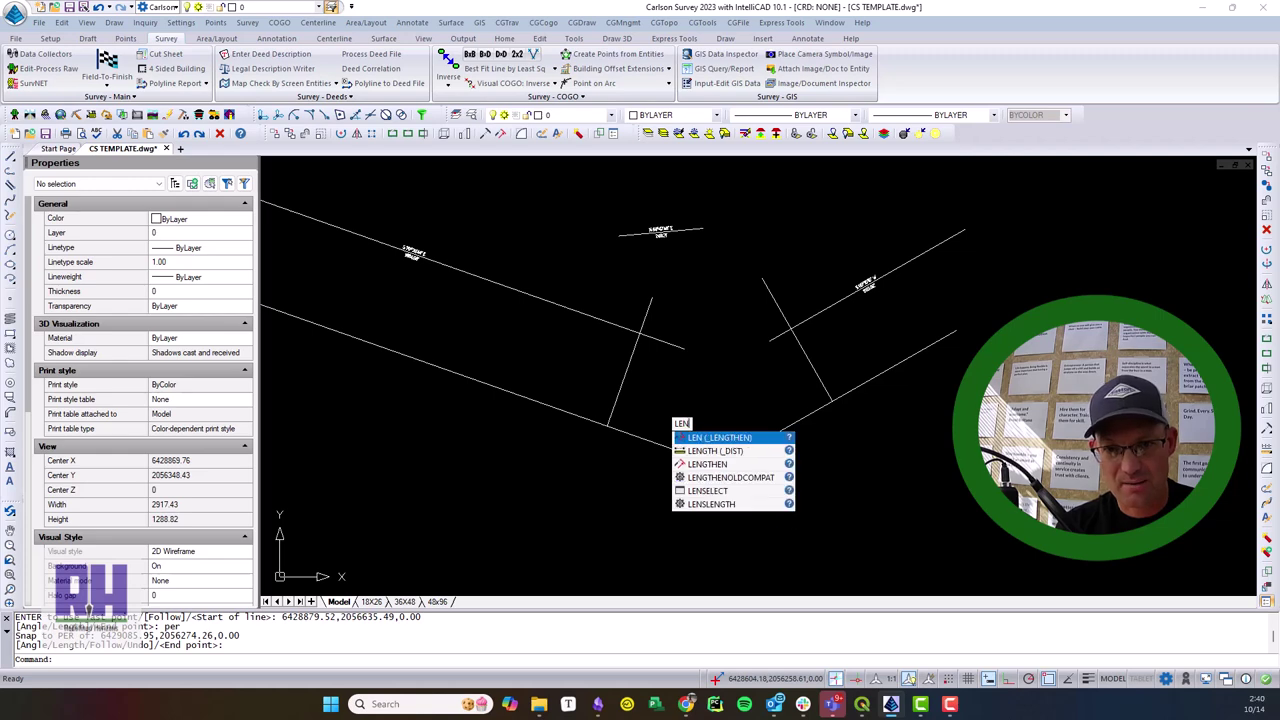
{"action": "key", "text": "Return"}
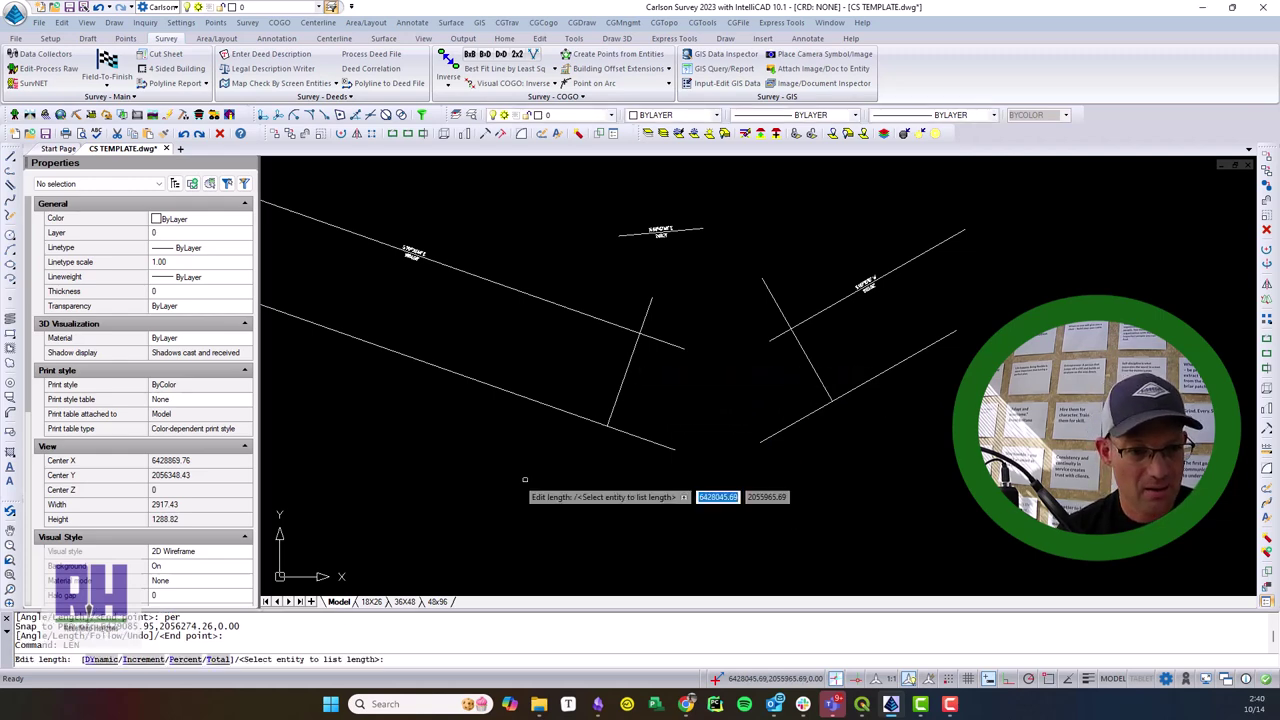
{"action": "left_click", "coordinate": [220, 660]}
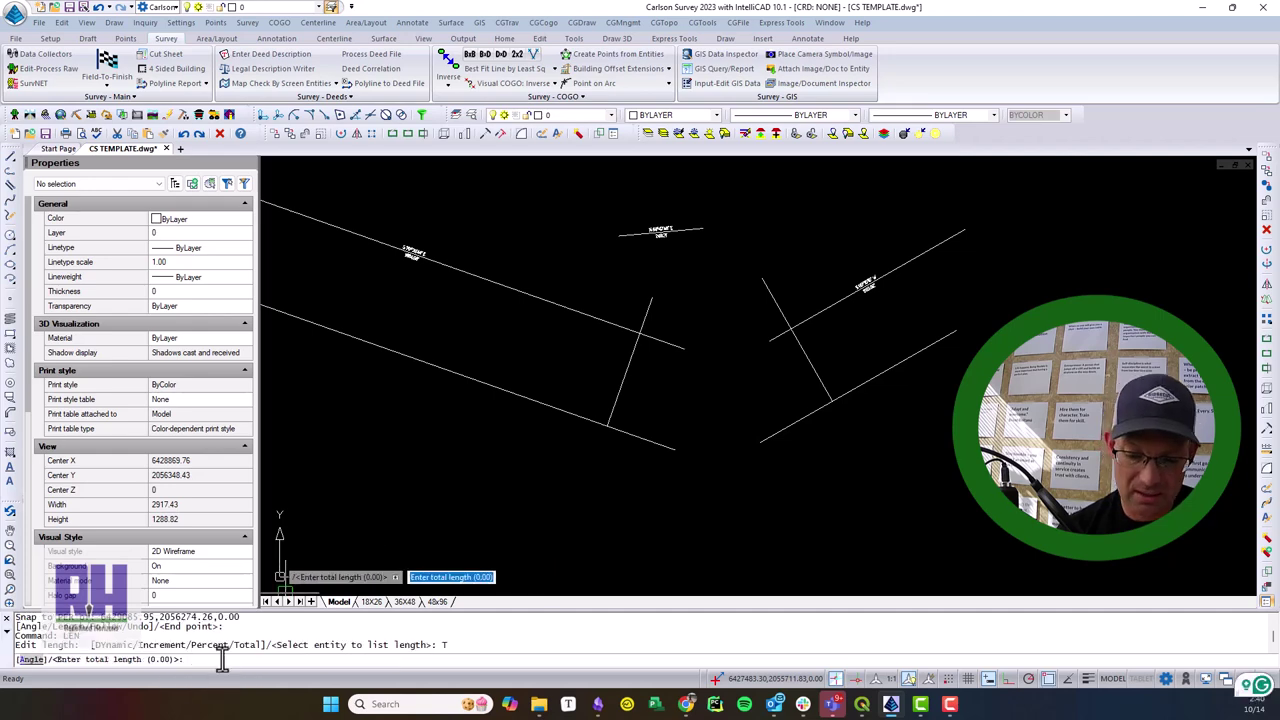
{"action": "type", "text": "300"}
{"action": "key", "text": "Return"}
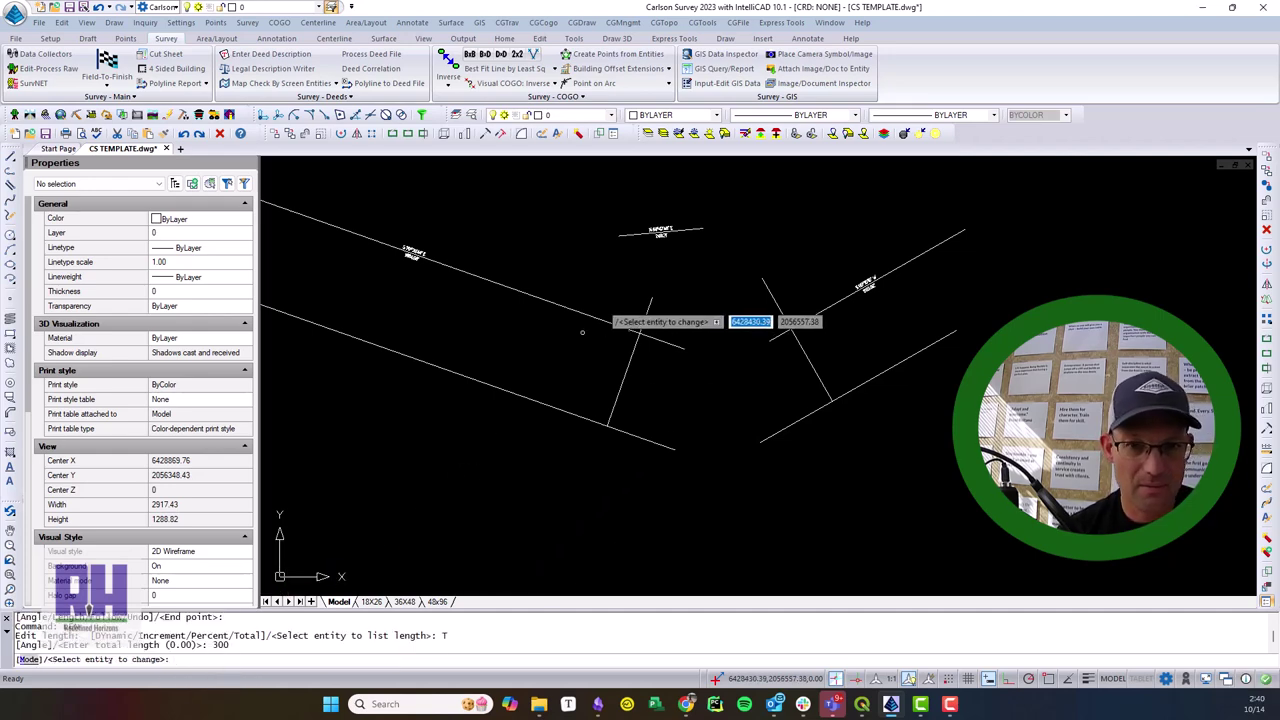
{"action": "left_click", "coordinate": [648, 308]}
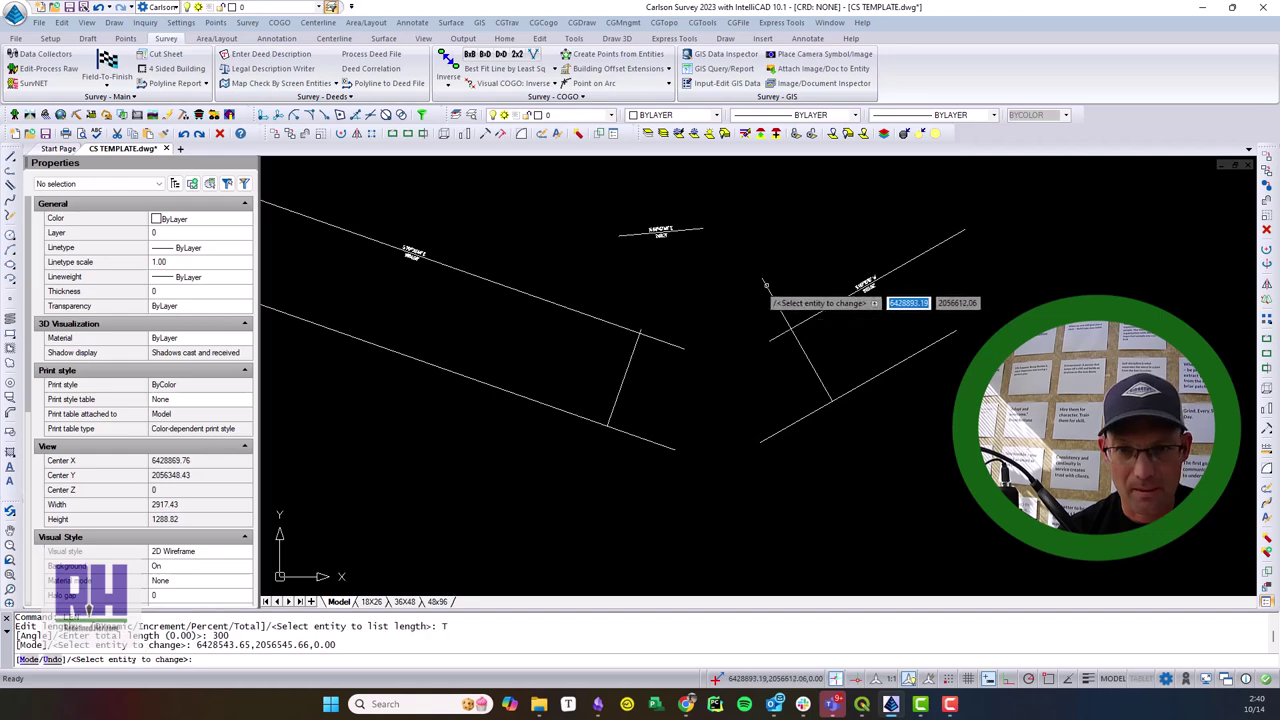
{"action": "left_click", "coordinate": [766, 285]}
{"action": "key", "text": "Escape"}
{"action": "scroll", "coordinate": [734, 403], "scroll_direction": "up", "scroll_amount": 1}
Move the left perpendicular line so its end sits at the curve's PC
{"action": "type", "text": "m"}
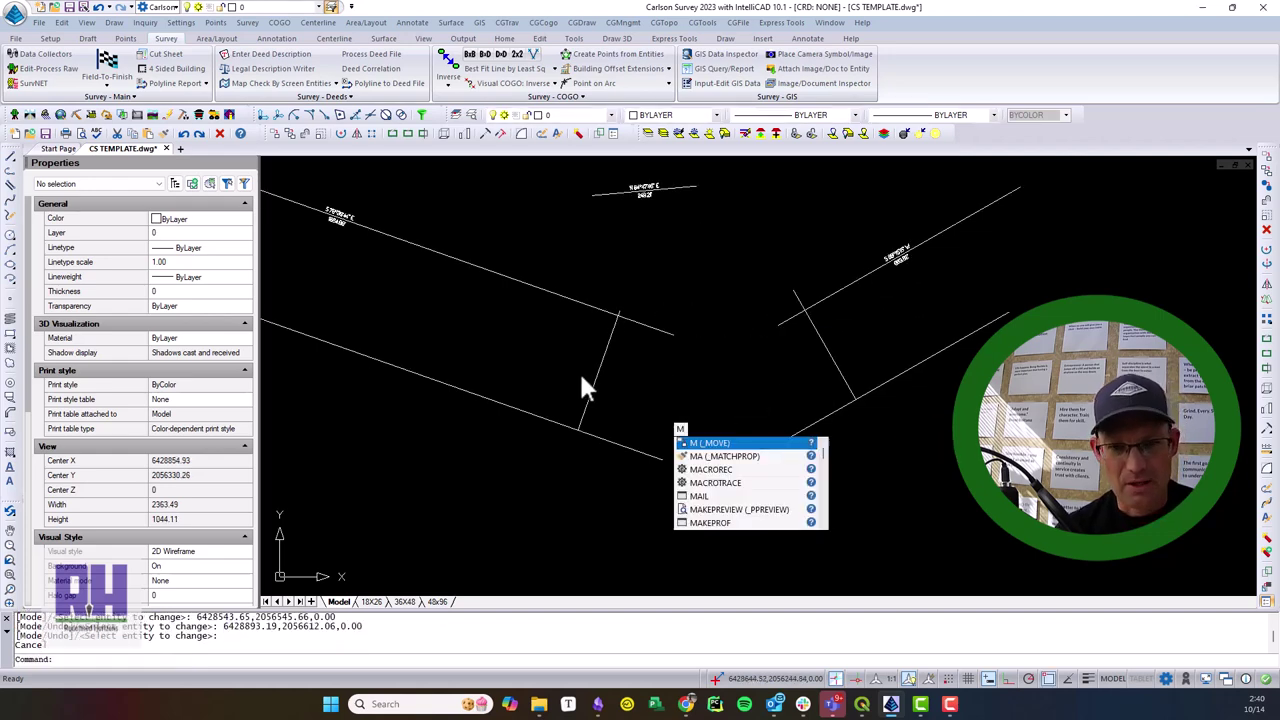
{"action": "key", "text": "Return"}
{"action": "left_click", "coordinate": [592, 388]}
{"action": "key", "text": "Return"}
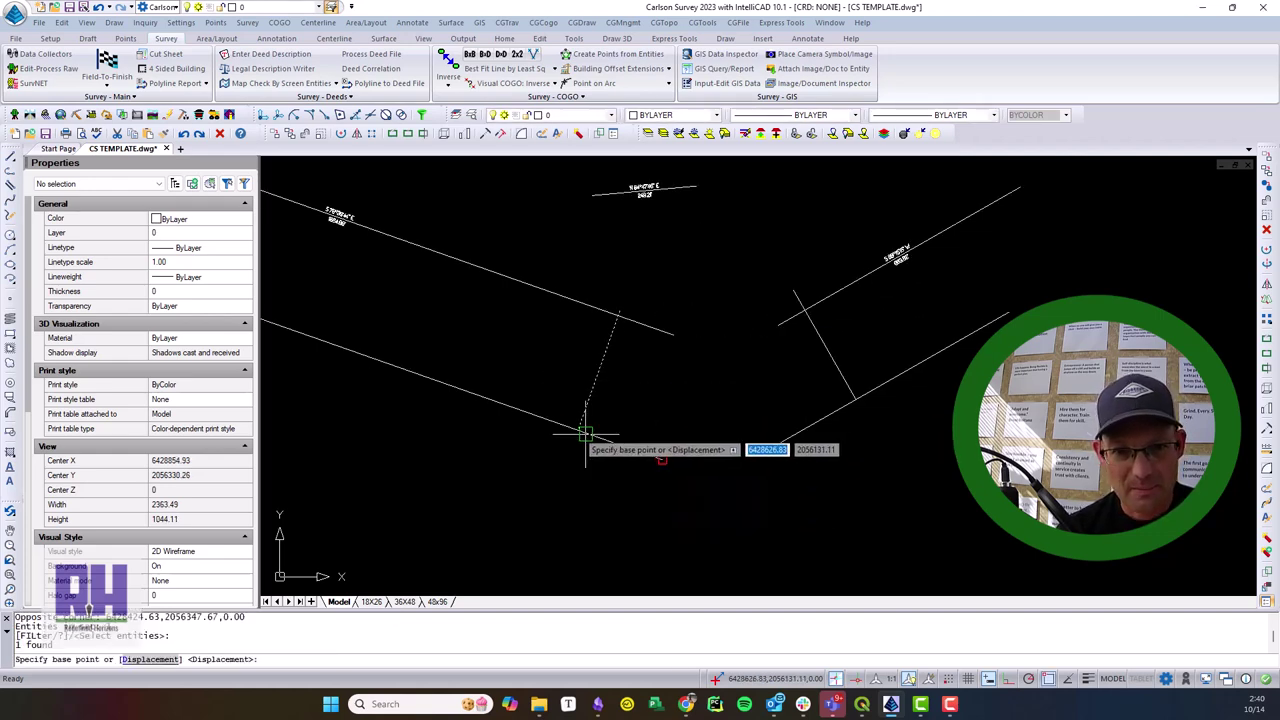
{"action": "left_click", "coordinate": [585, 434]}
{"action": "left_click", "coordinate": [663, 456]}
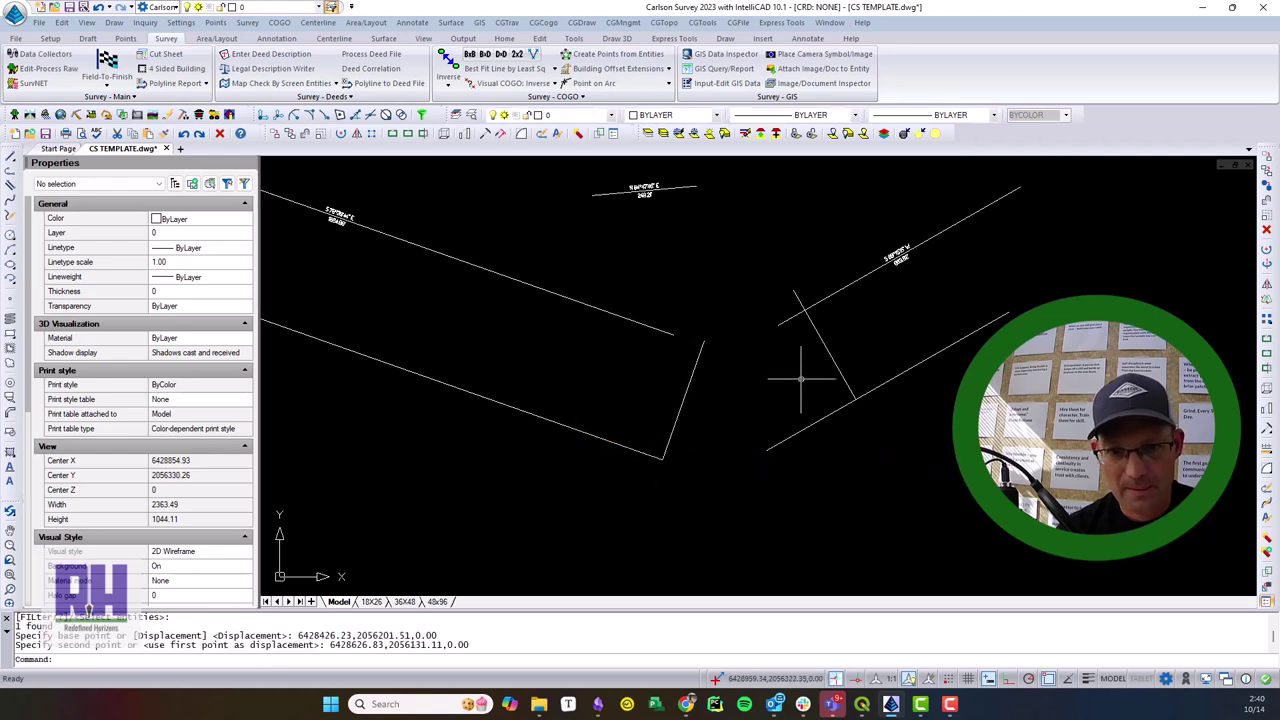
Move the short slanted line to a new position on the left
{"action": "key", "text": "Return"}
{"action": "left_click", "coordinate": [846, 386]}
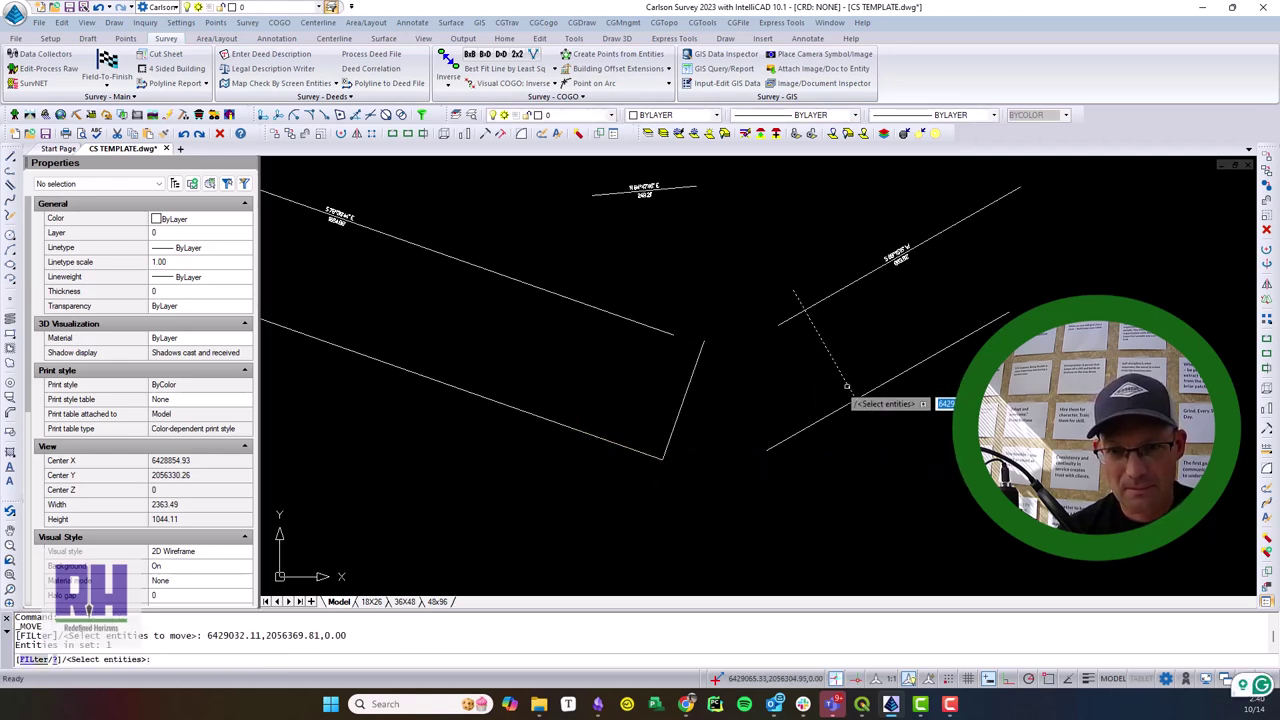
{"action": "key", "text": "Return"}
{"action": "left_click", "coordinate": [855, 400]}
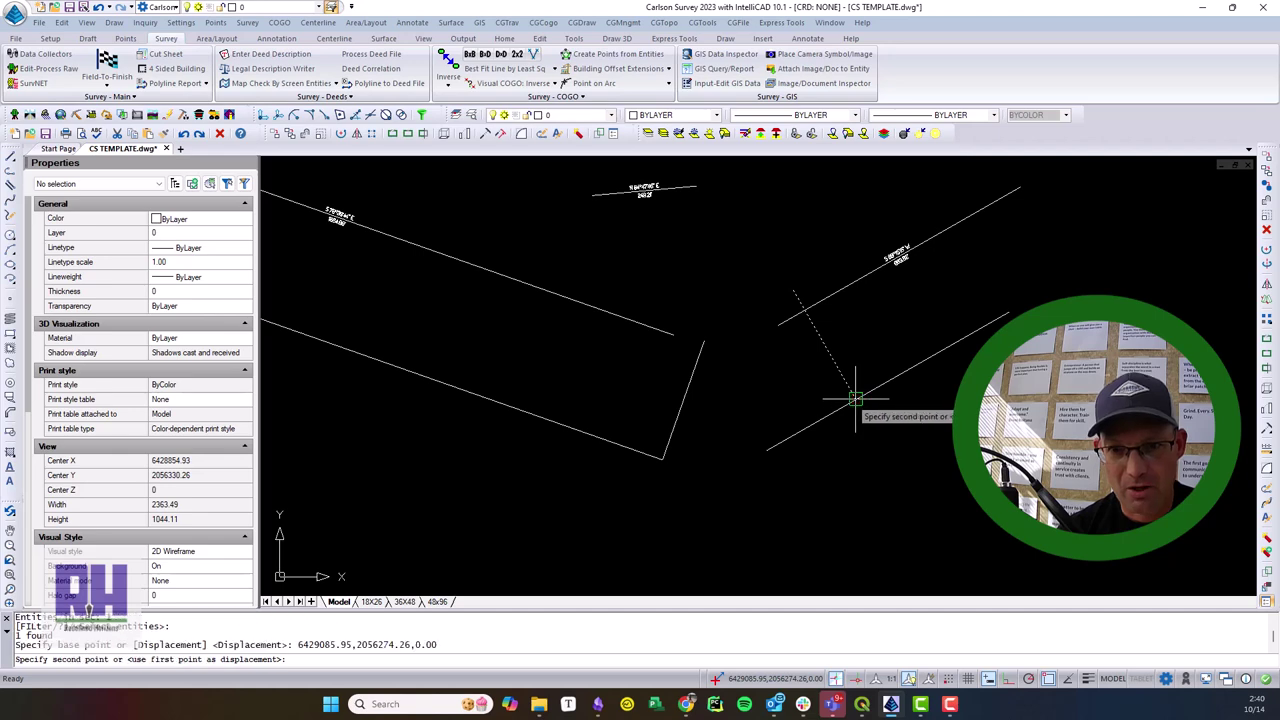
{"action": "left_click", "coordinate": [770, 447]}
{"action": "key", "text": "Escape"}
{"action": "key", "text": "Return"}
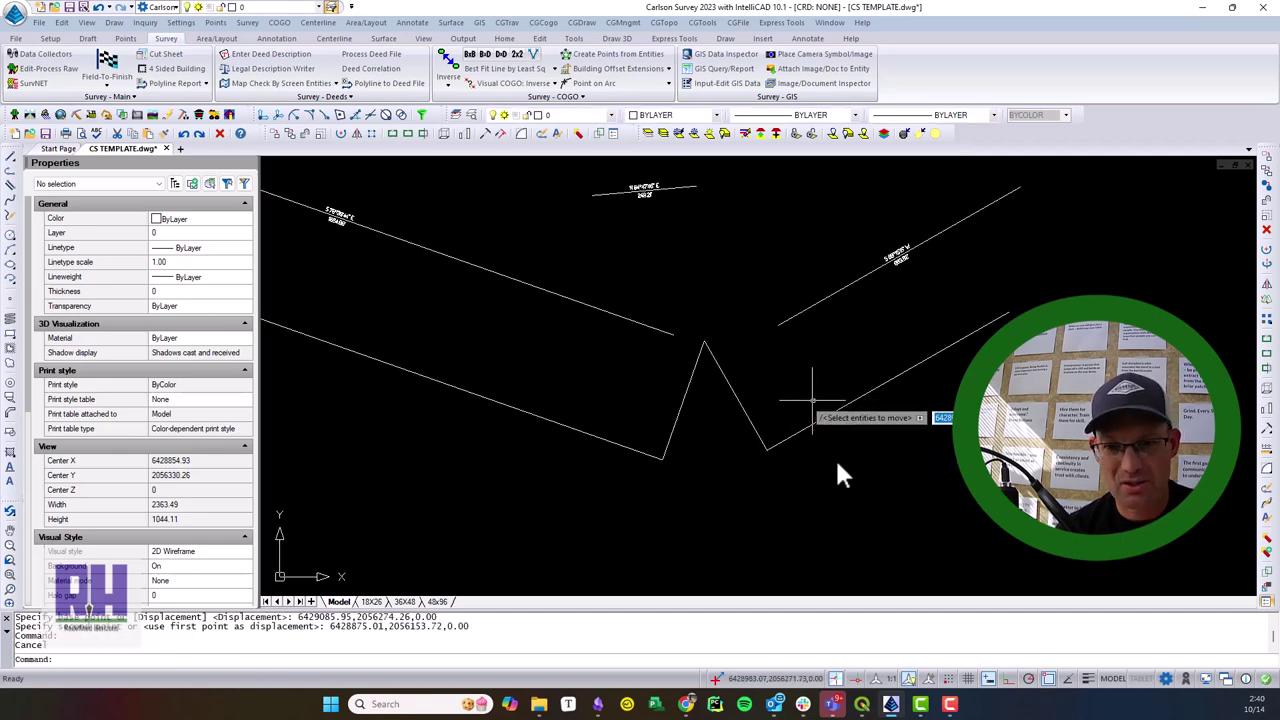
{"action": "key", "text": "Escape"}
Shift the slanted line further to the lower right with two more moves
{"action": "left_click", "coordinate": [809, 466]}
{"action": "left_click", "coordinate": [800, 403]}
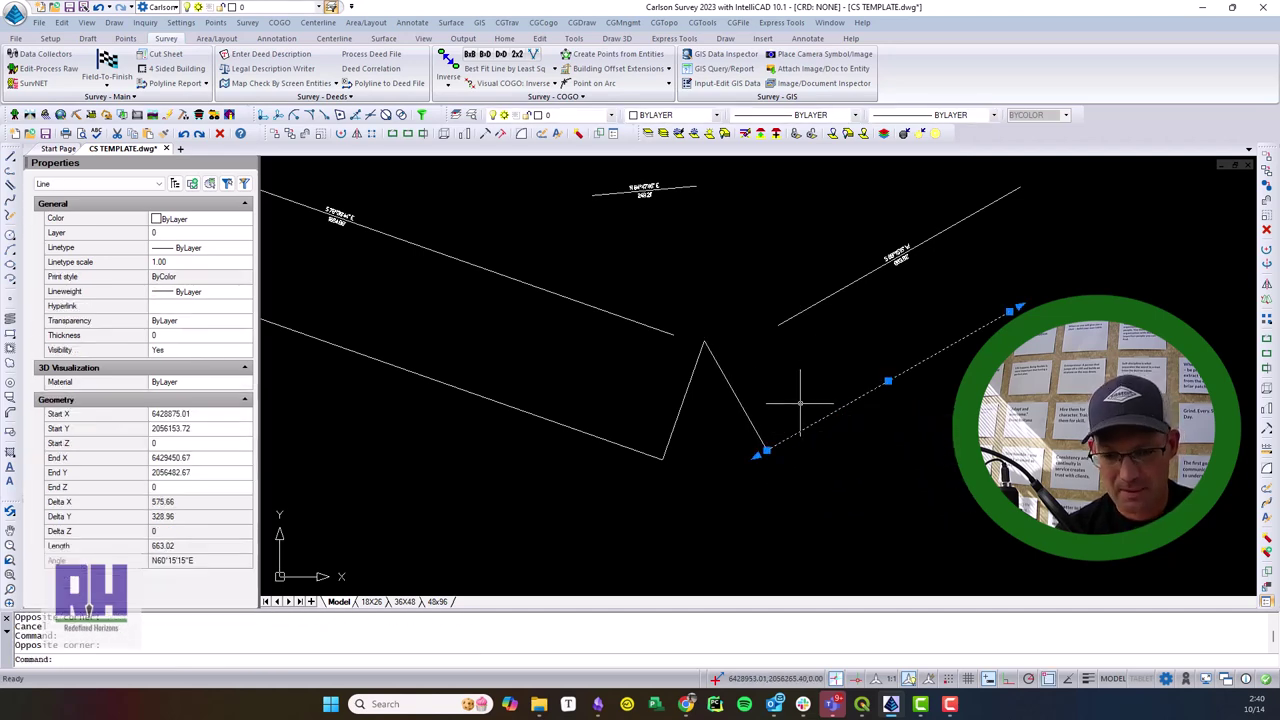
{"action": "right_click", "coordinate": [803, 418]}
{"action": "left_click", "coordinate": [840, 430]}
{"action": "left_click", "coordinate": [803, 400]}
{"action": "left_click", "coordinate": [928, 454]}
{"action": "key", "text": "Escape"}
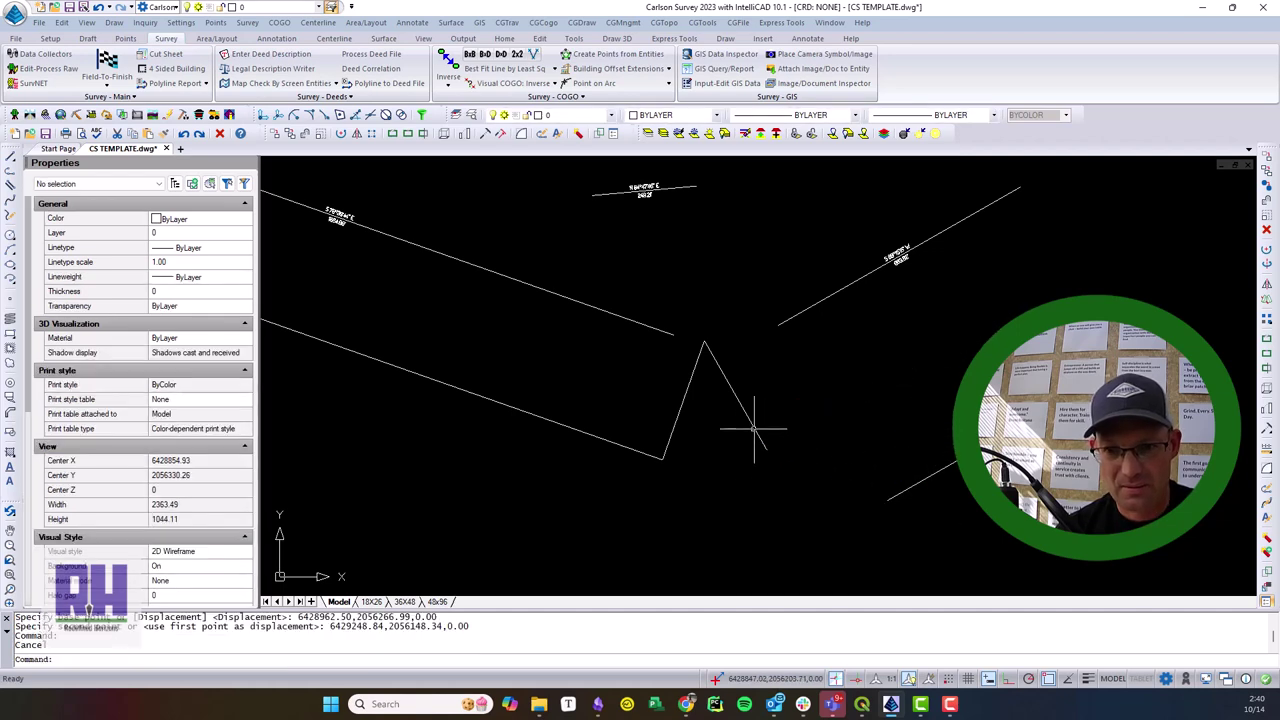
{"action": "key", "text": "Return"}
{"action": "left_click", "coordinate": [768, 448]}
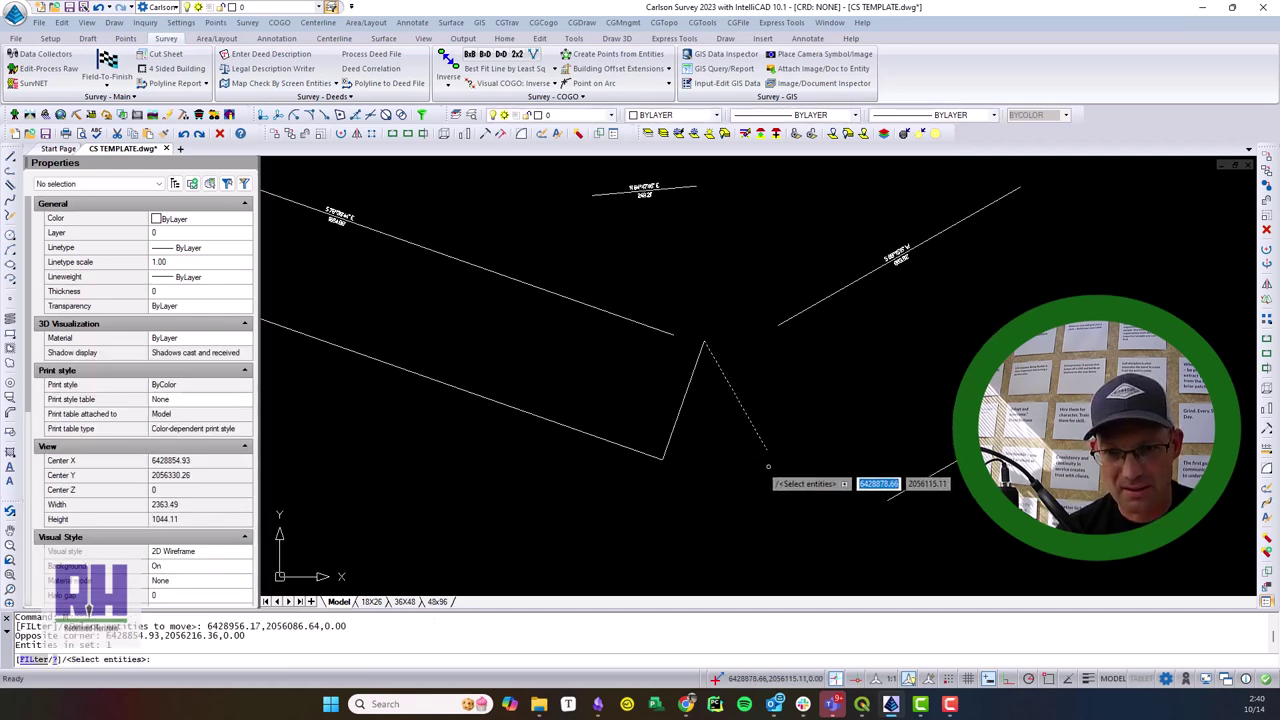
{"action": "key", "text": "Return"}
{"action": "left_click", "coordinate": [767, 450]}
{"action": "left_click", "coordinate": [887, 498]}
{"action": "key", "text": "Escape"}
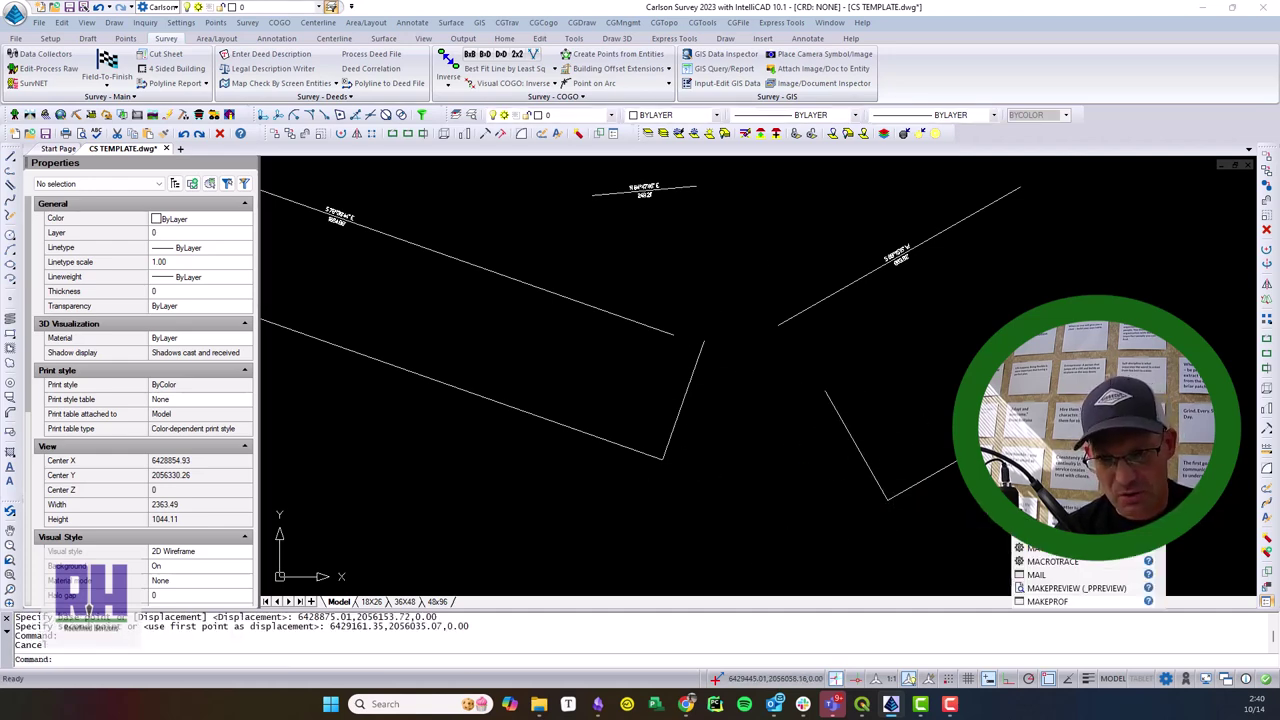
Move the two right-hand lines so their shared end joins the left line's top vertex
{"action": "left_click", "coordinate": [1006, 493]}
{"action": "type", "text": "m"}
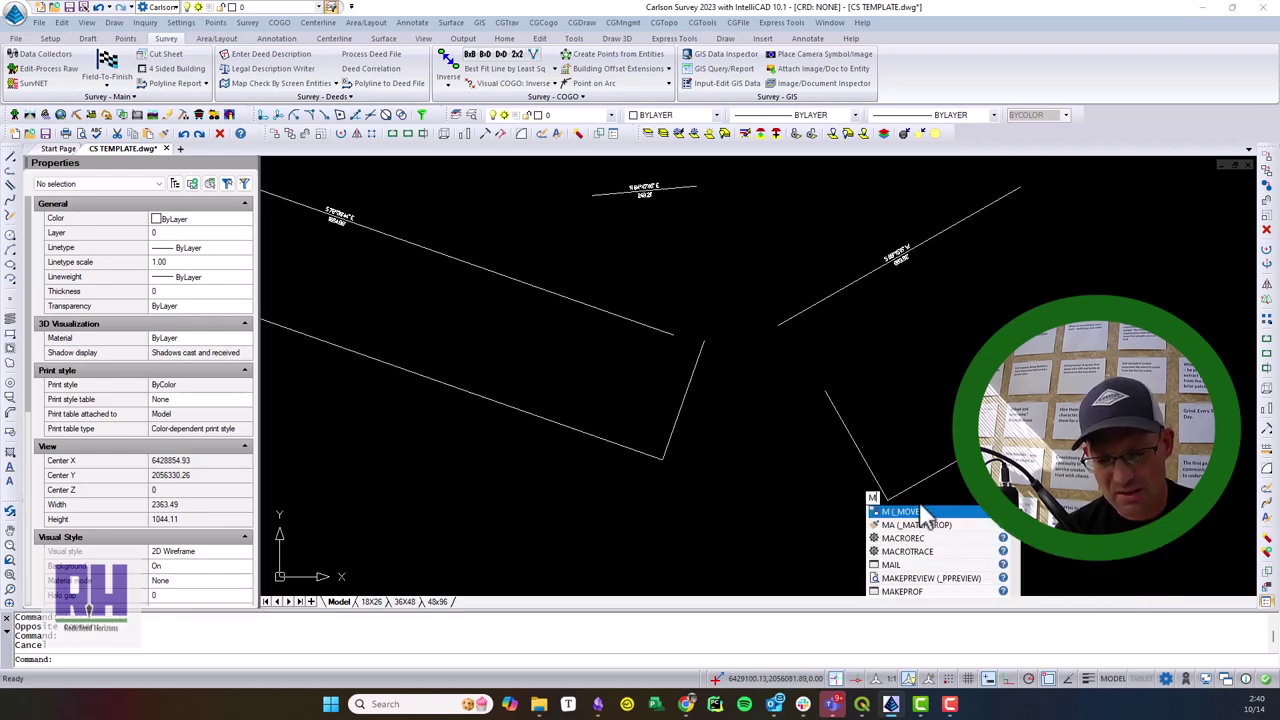
{"action": "key", "text": "Return"}
{"action": "left_click", "coordinate": [970, 528]}
{"action": "left_click", "coordinate": [842, 424]}
{"action": "key", "text": "Return"}
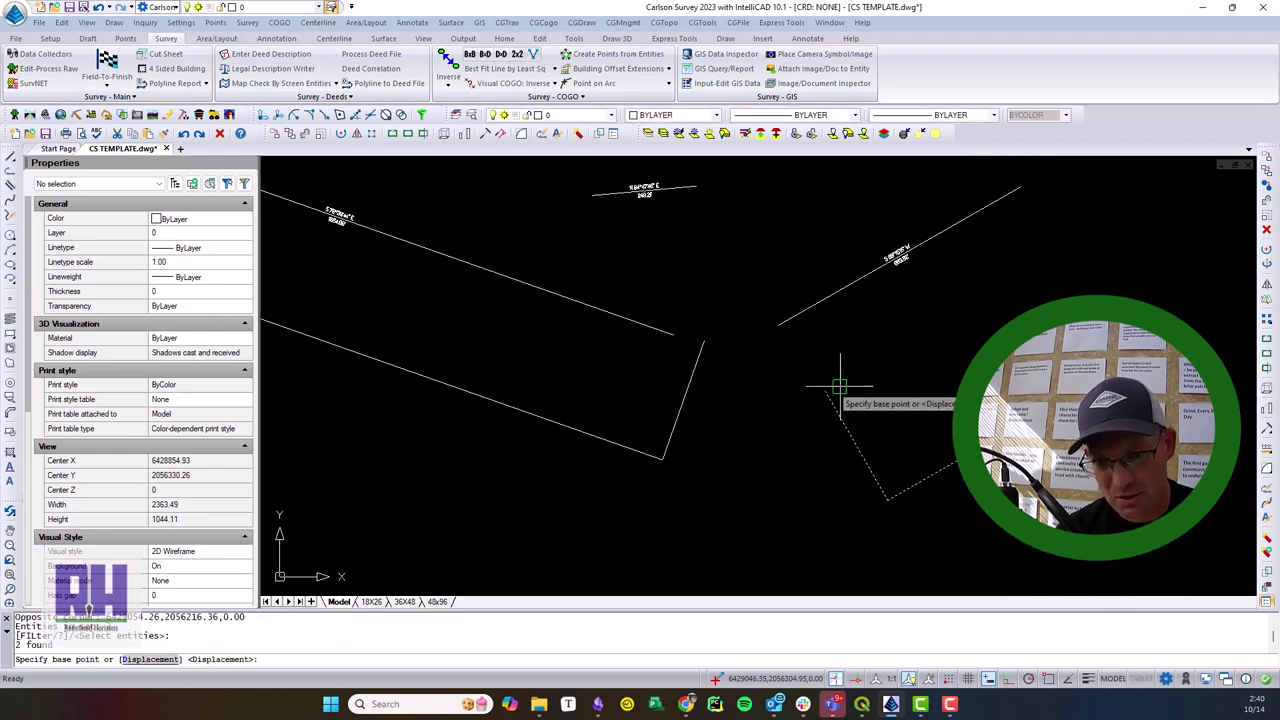
{"action": "left_click", "coordinate": [824, 390]}
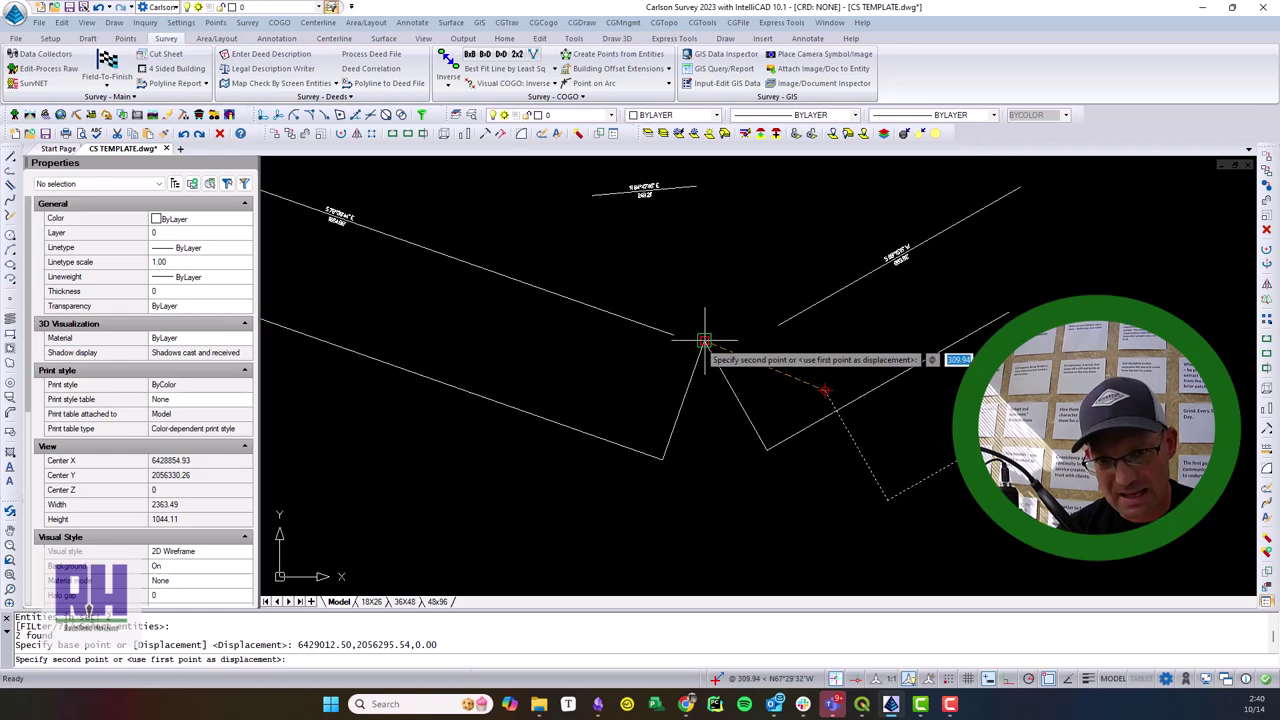
{"action": "left_click", "coordinate": [712, 343]}
{"action": "middle_click_drag", "start_coordinate": [737, 451], "coordinate": [731, 508]}
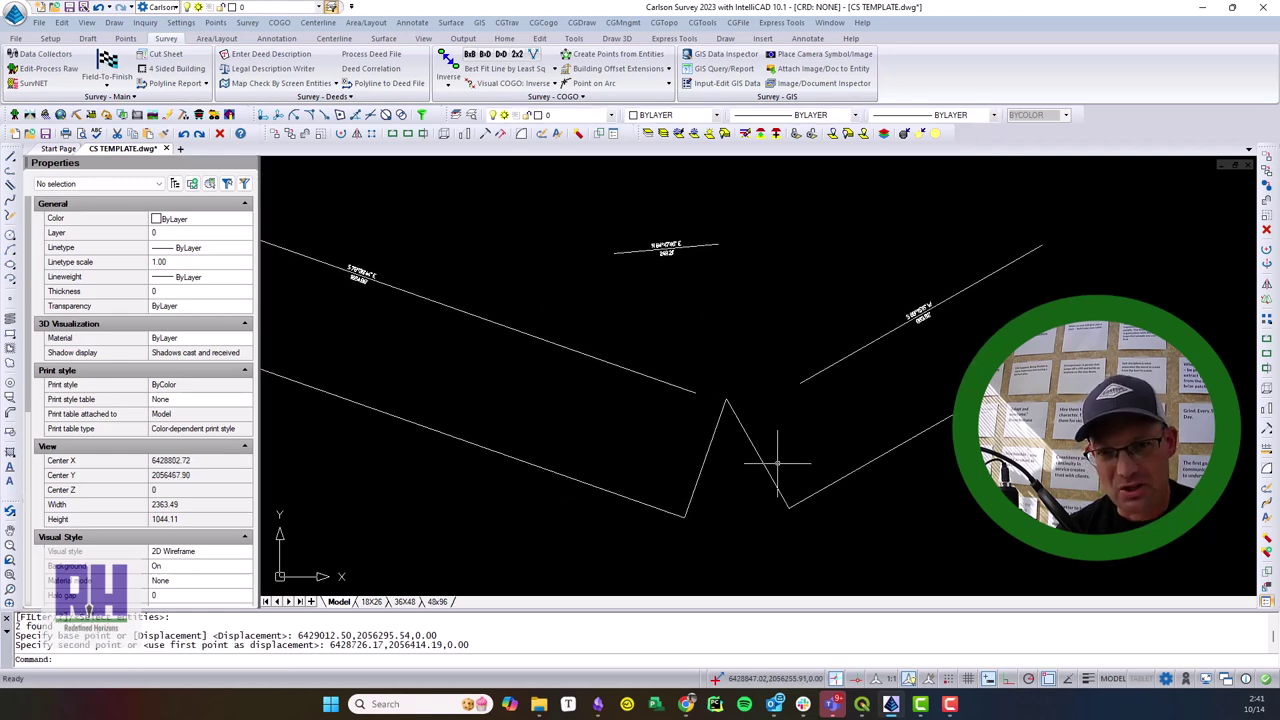
Draw a PC,Center,PT arc from the bottom vertex around the top radius point to the right vertex
{"action": "left_click", "coordinate": [113, 23]}
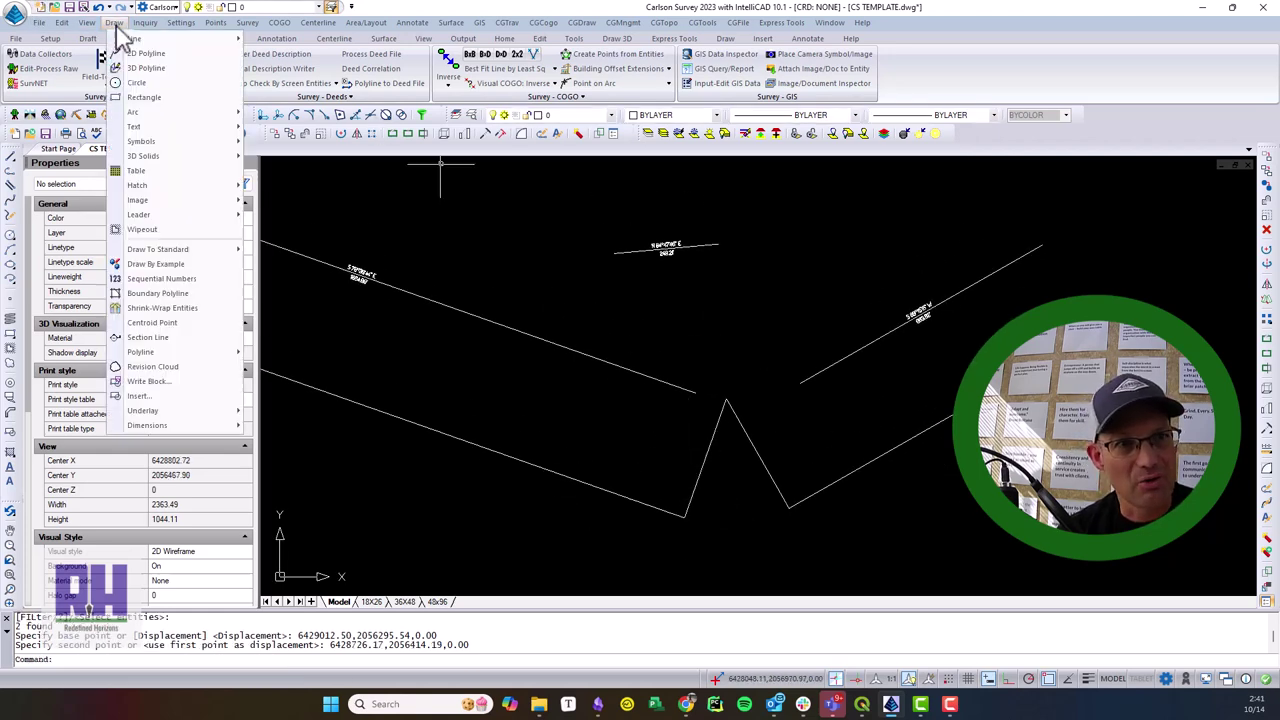
{"action": "mouse_move", "coordinate": [135, 112]}
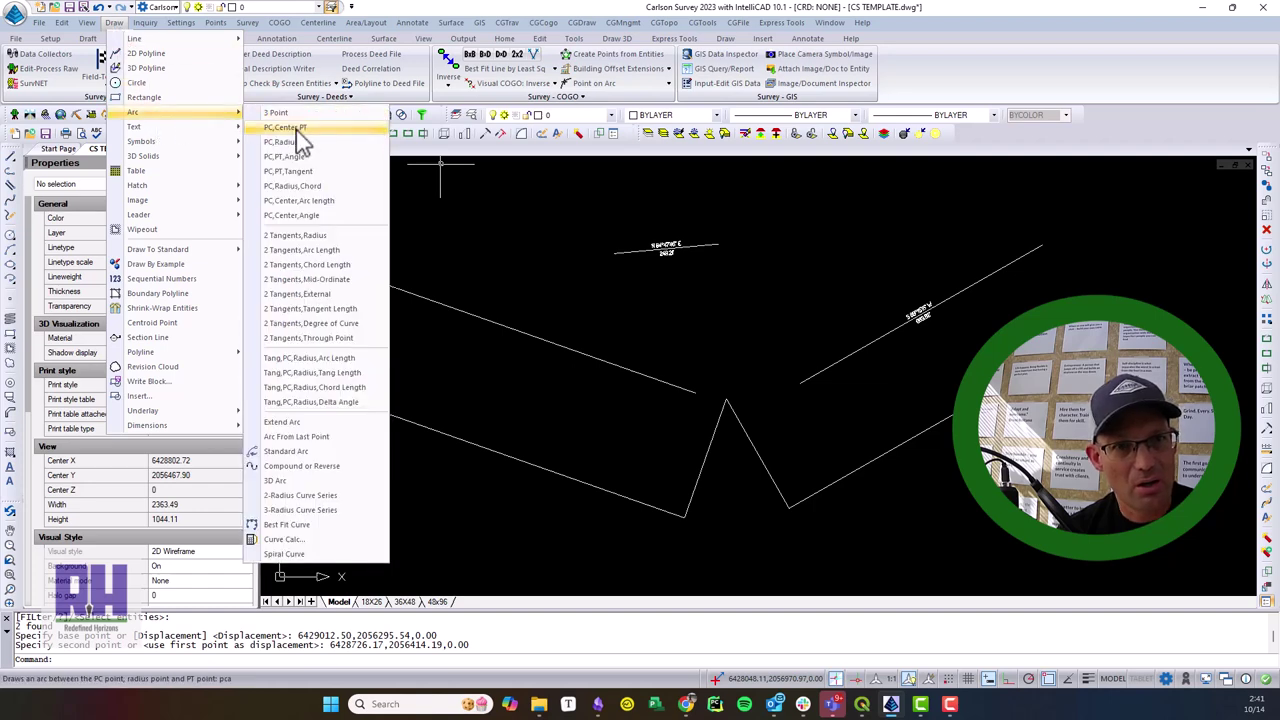
{"action": "left_click", "coordinate": [296, 129]}
{"action": "left_click", "coordinate": [680, 521]}
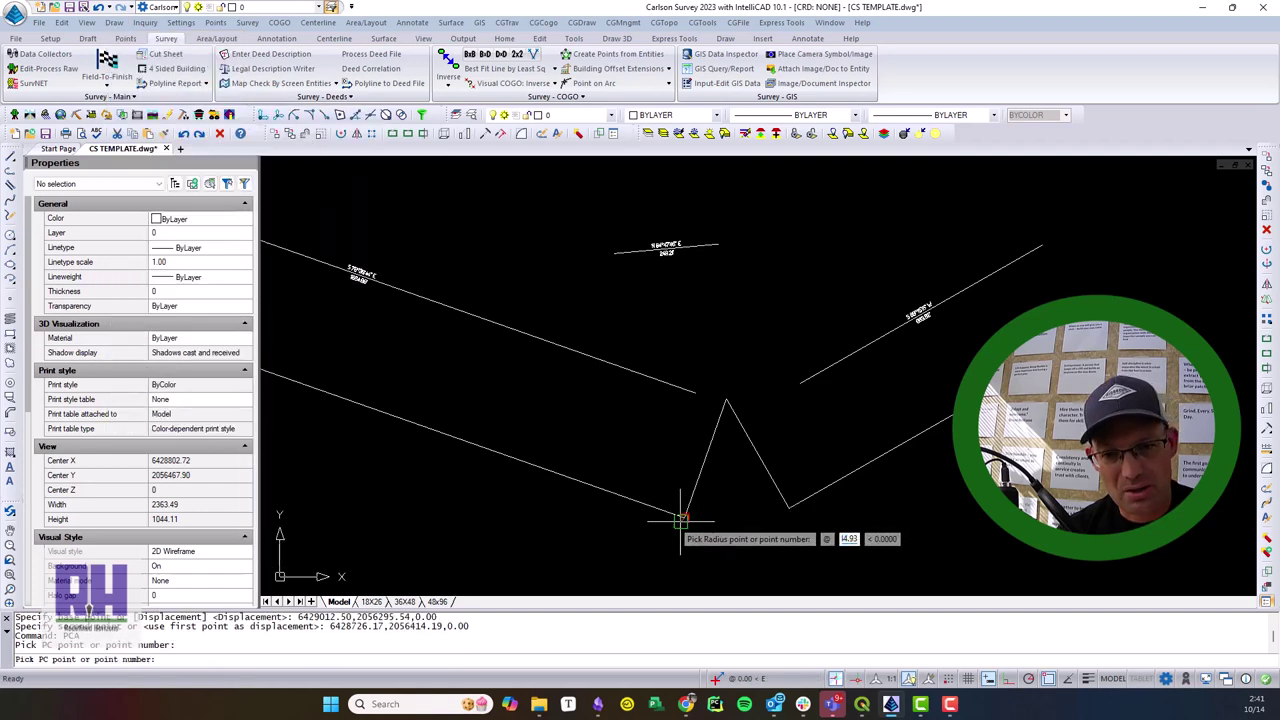
{"action": "left_click", "coordinate": [726, 401]}
{"action": "left_click", "coordinate": [790, 505]}
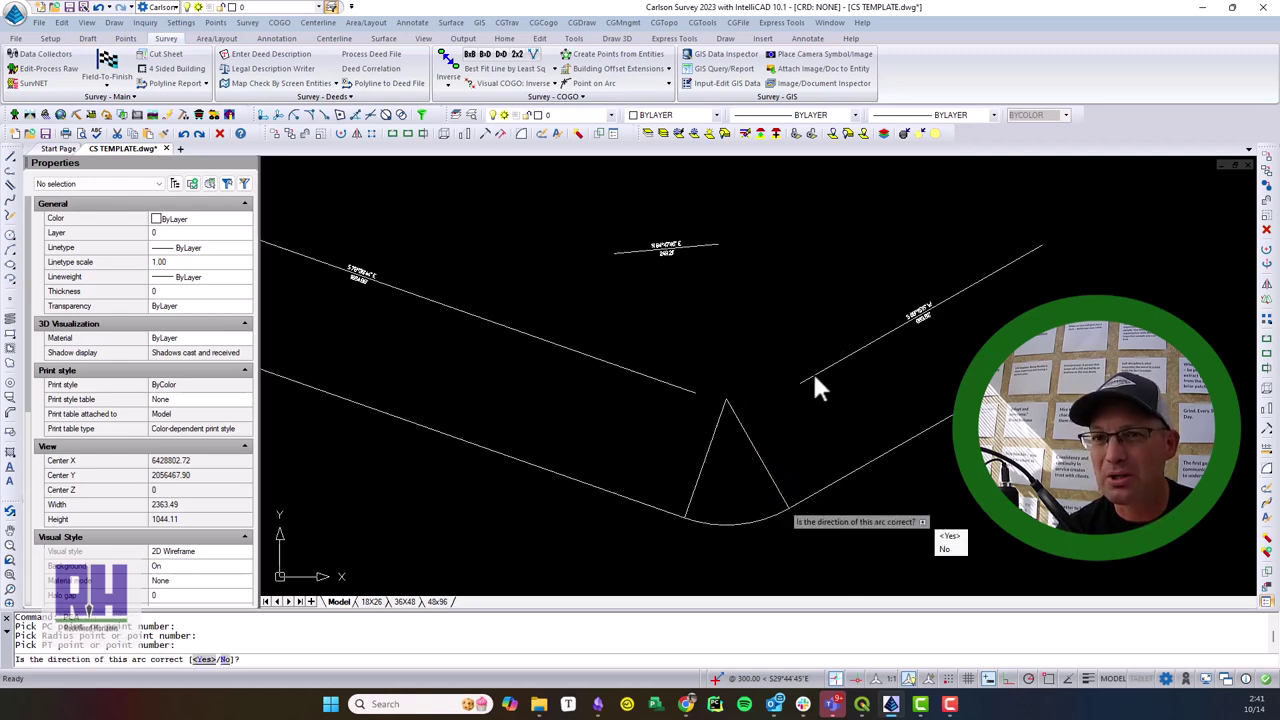
{"action": "left_click", "coordinate": [960, 539]}
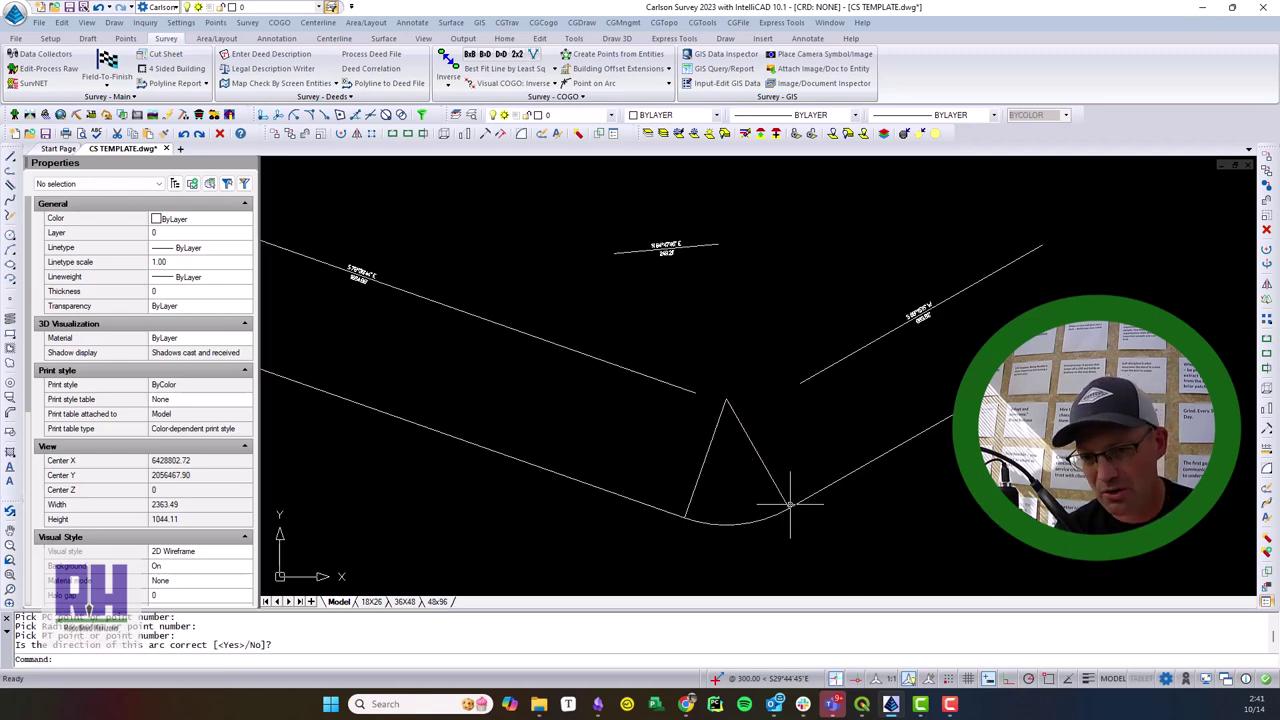
{"action": "scroll", "coordinate": [790, 470], "scroll_direction": "down", "scroll_amount": 3}
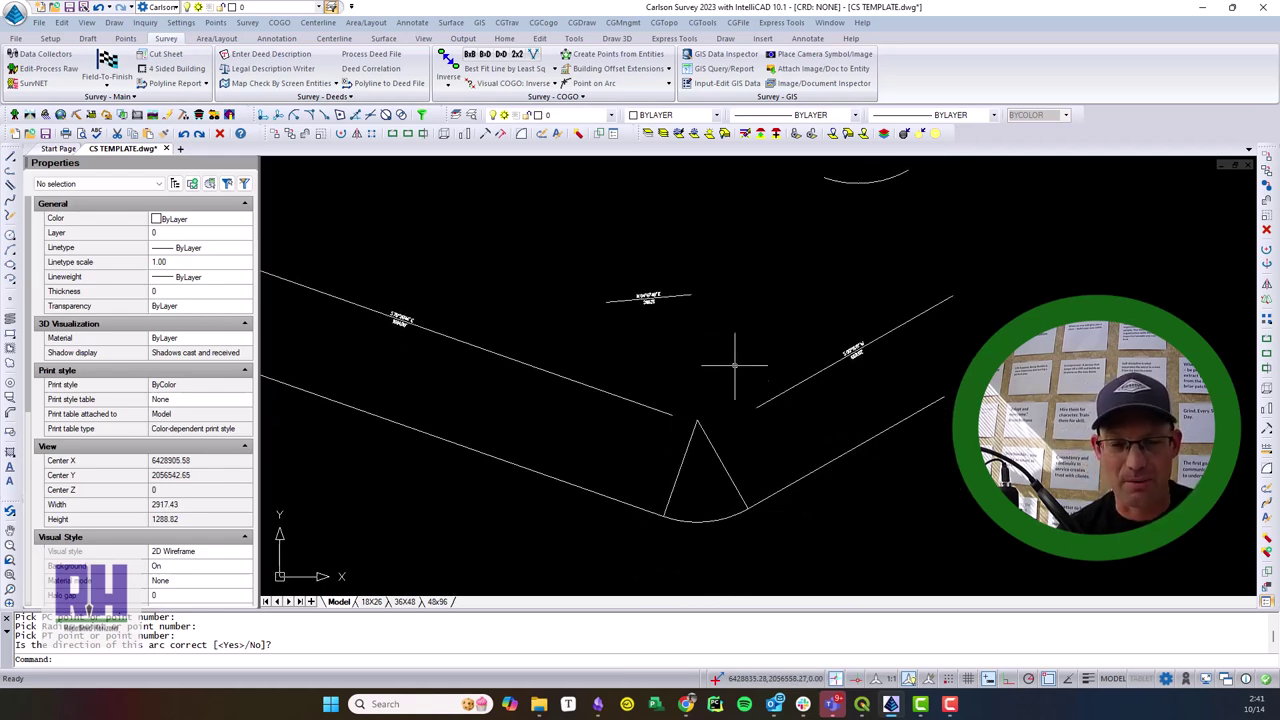
Delete the two 300-ft radial lines
{"action": "mouse_move", "coordinate": [709, 442]}
{"action": "middle_mouse_down"}
{"action": "mouse_move", "coordinate": [800, 437]}
{"action": "mouse_move", "coordinate": [768, 462]}
{"action": "middle_mouse_up"}
{"action": "left_click", "coordinate": [785, 470]}
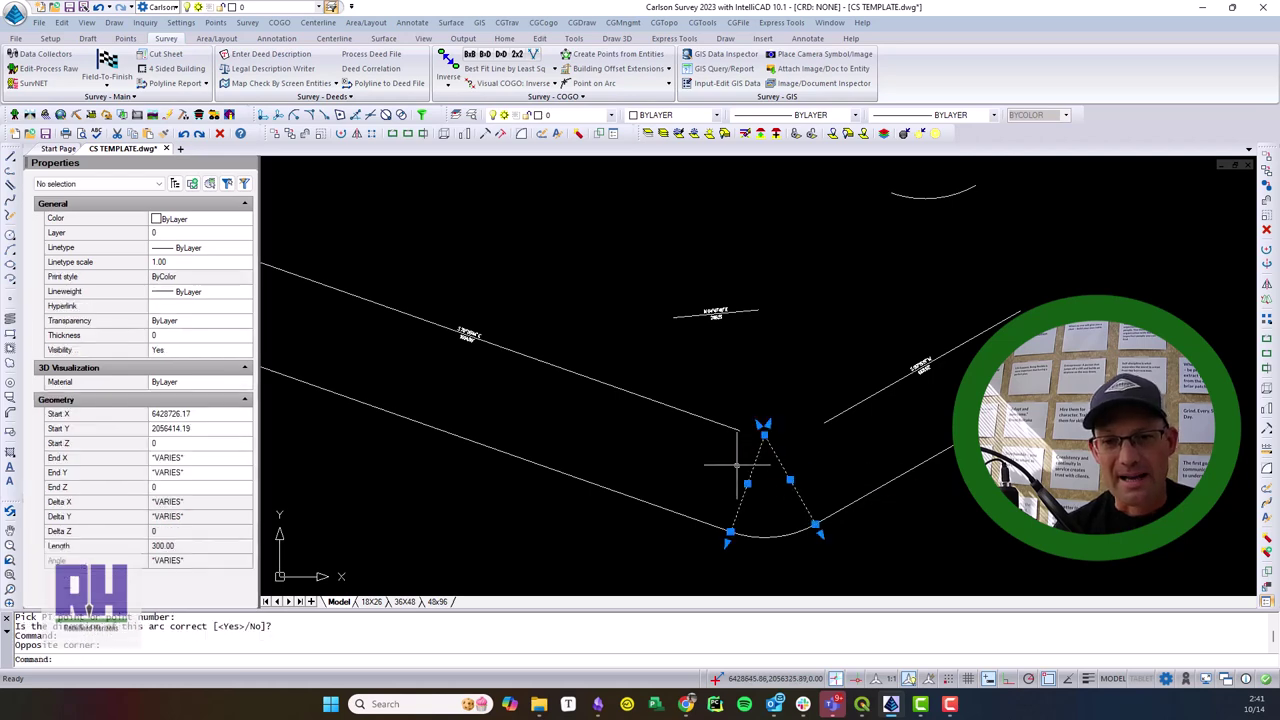
{"action": "key", "text": "Delete"}
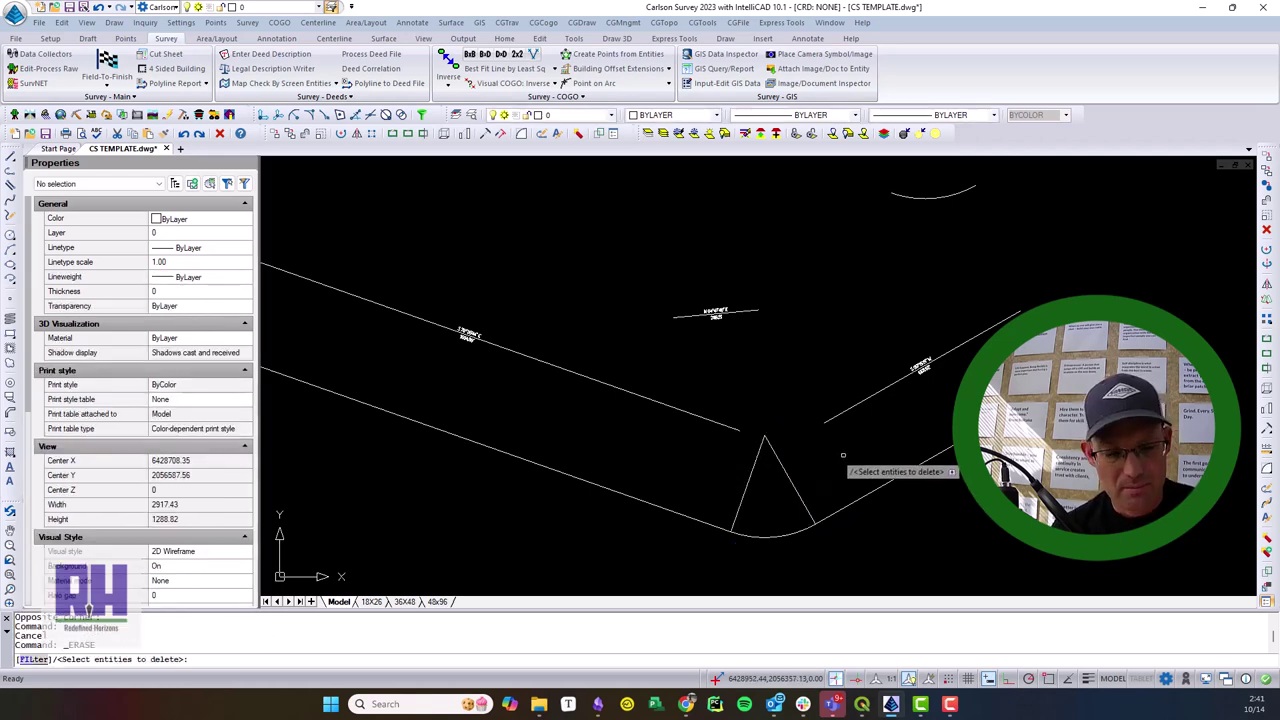
{"action": "scroll", "coordinate": [841, 456], "scroll_direction": "up", "scroll_amount": 2}
{"action": "left_click", "coordinate": [790, 504]}
{"action": "left_click", "coordinate": [716, 460]}
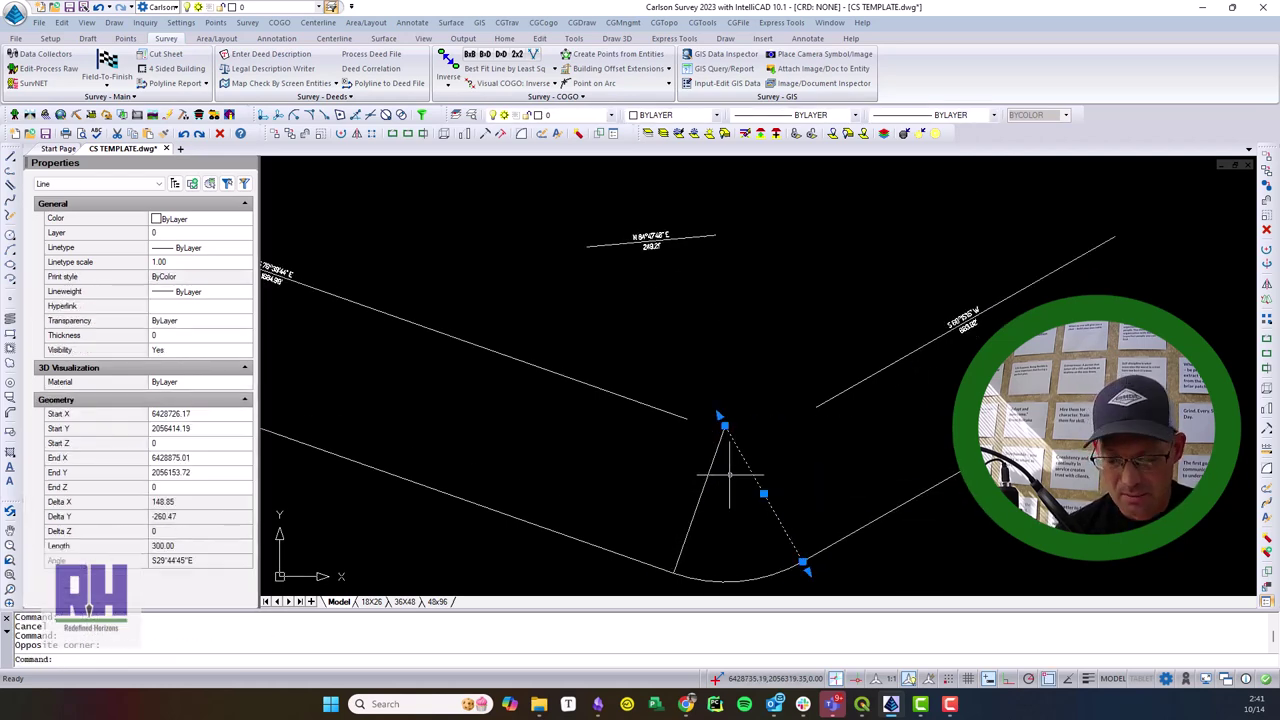
{"action": "key", "text": "Delete"}
Delete the connecting arc so only the two tangents remain
{"action": "scroll", "coordinate": [770, 520], "scroll_direction": "down", "scroll_amount": 2}
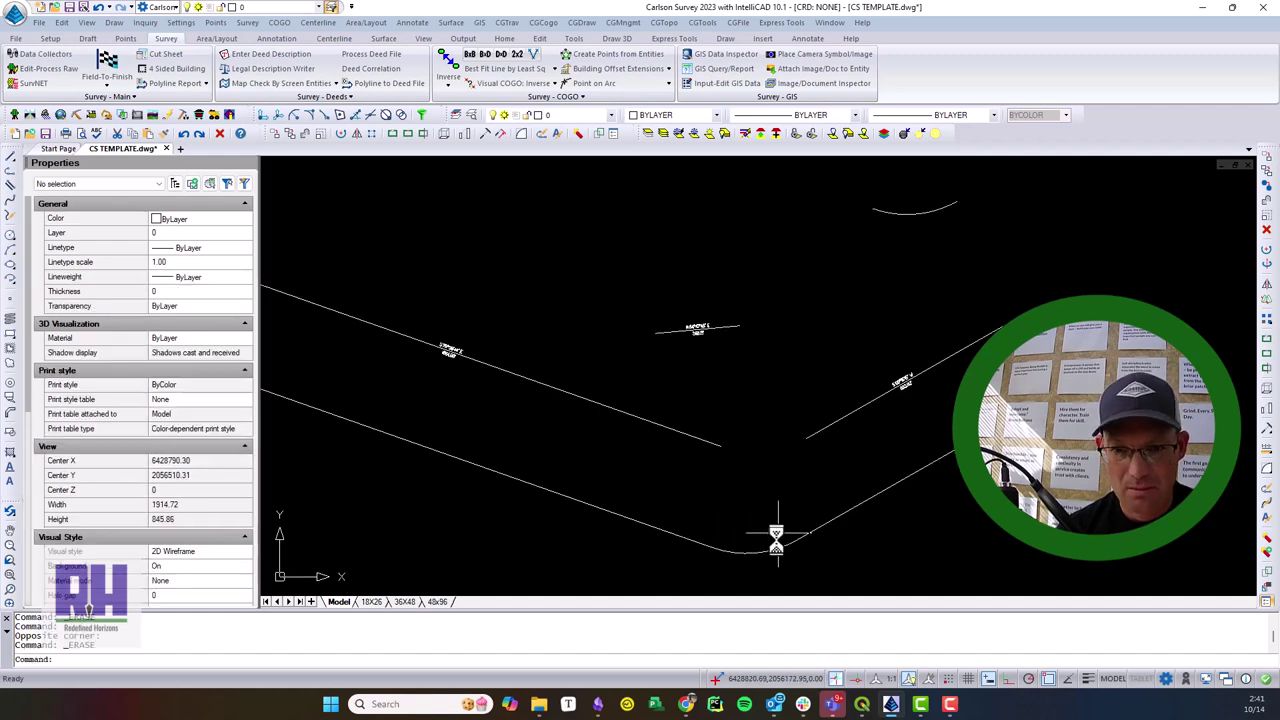
{"action": "left_click", "coordinate": [776, 540]}
{"action": "left_click", "coordinate": [843, 566]}
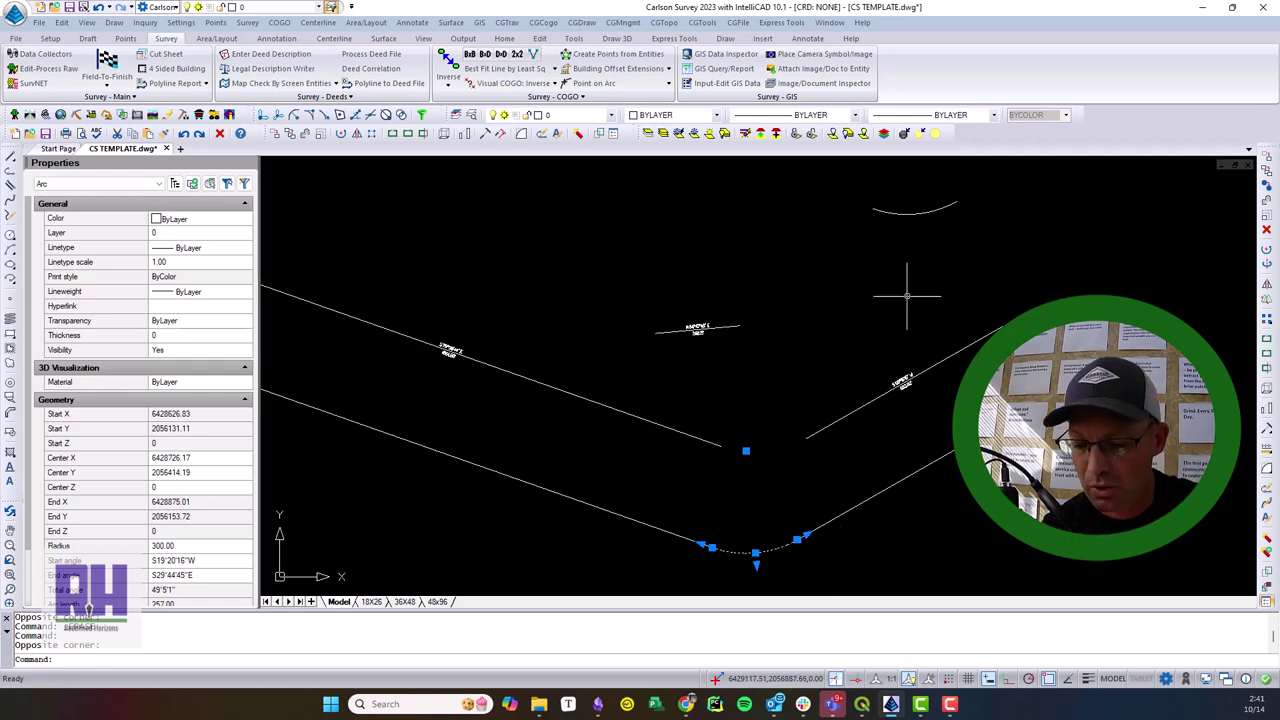
{"action": "key", "text": "Delete"}
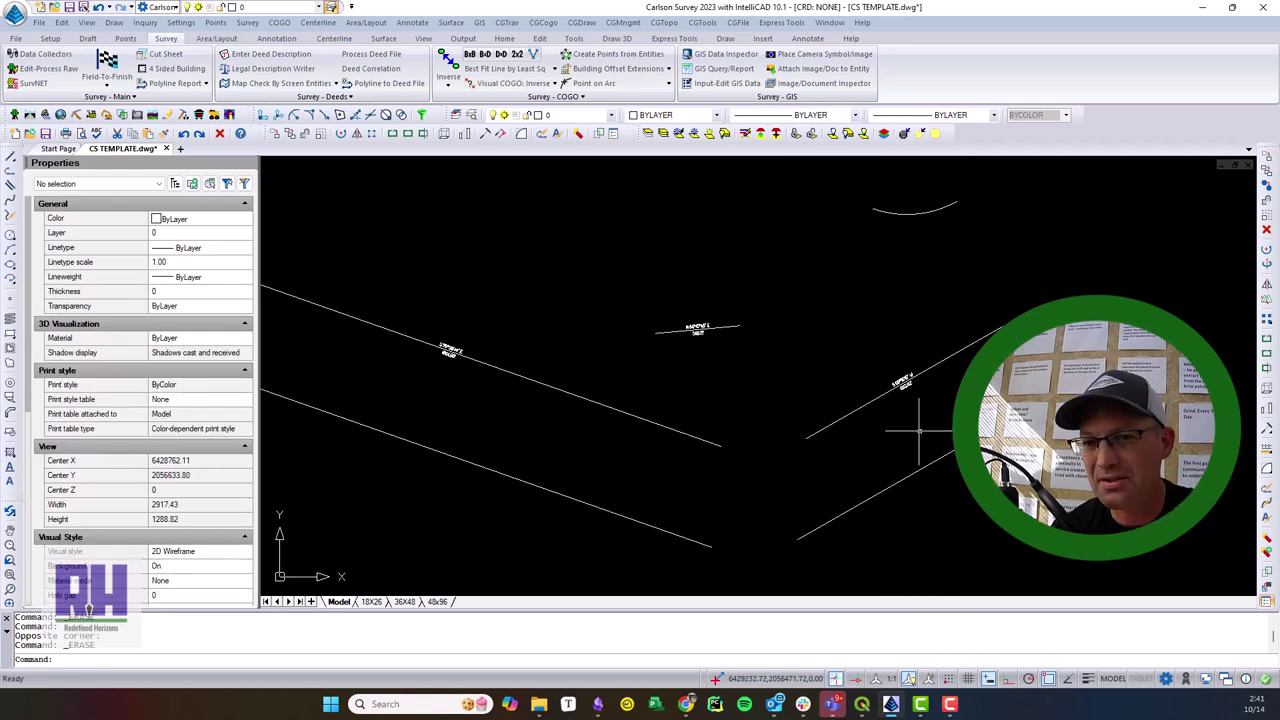
{"action": "middle_click_drag", "start_coordinate": [918, 432], "coordinate": [1118, 335]}
{"action": "middle_click_drag", "start_coordinate": [1164, 272], "coordinate": [1055, 324]}
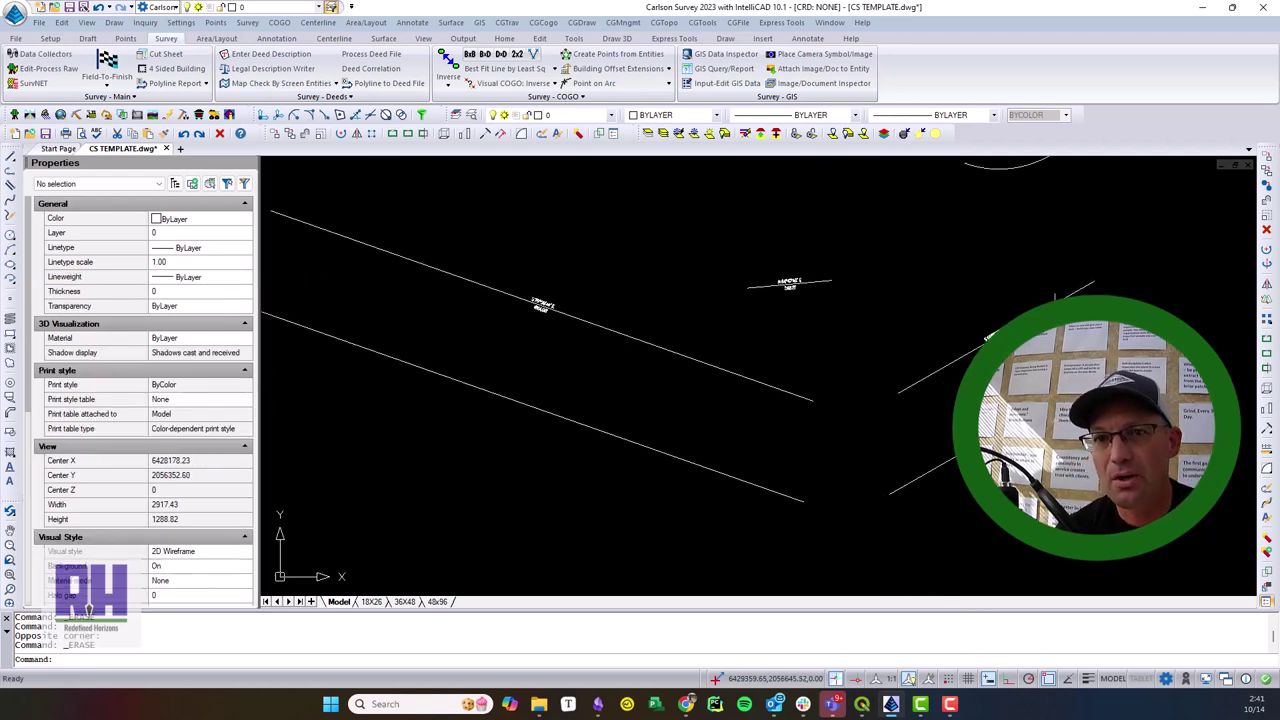
Move the lower tangent line to a new position
{"action": "scroll", "coordinate": [880, 370], "scroll_direction": "down", "scroll_amount": 2}
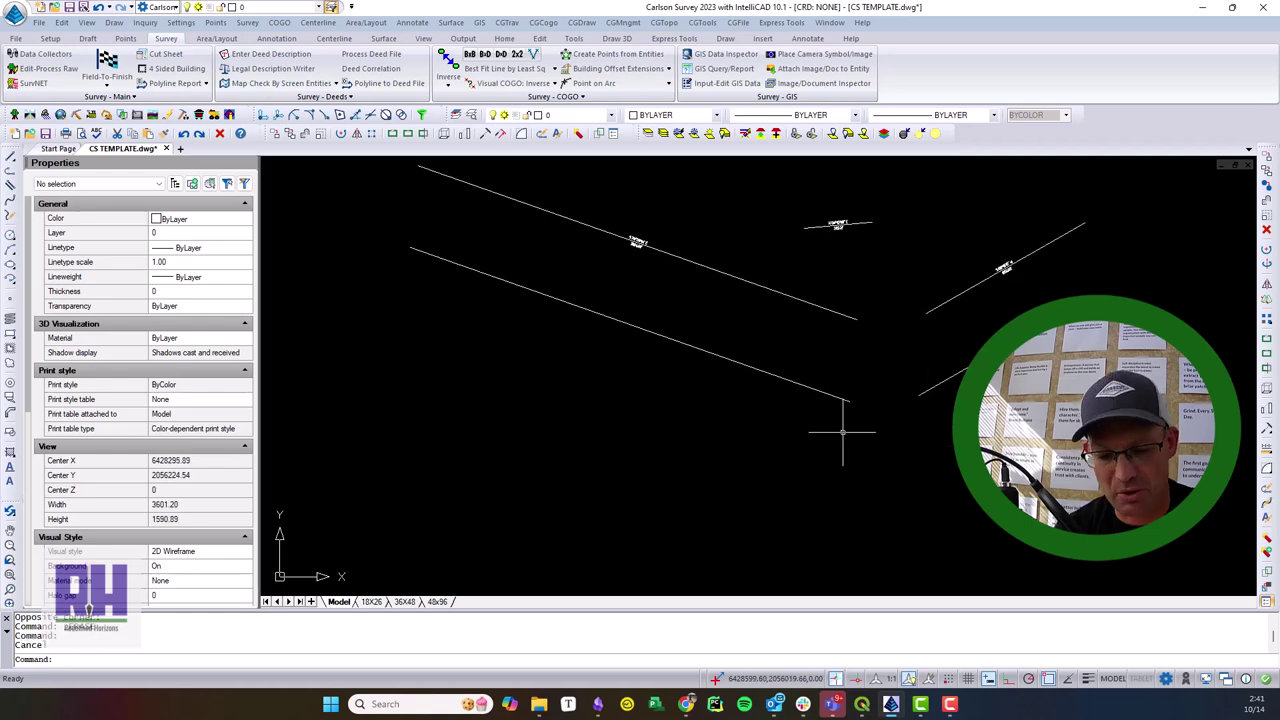
{"action": "type", "text": "m"}
{"action": "key", "text": "Return"}
{"action": "left_click", "coordinate": [807, 387]}
{"action": "key", "text": "Return"}
{"action": "left_click", "coordinate": [834, 396]}
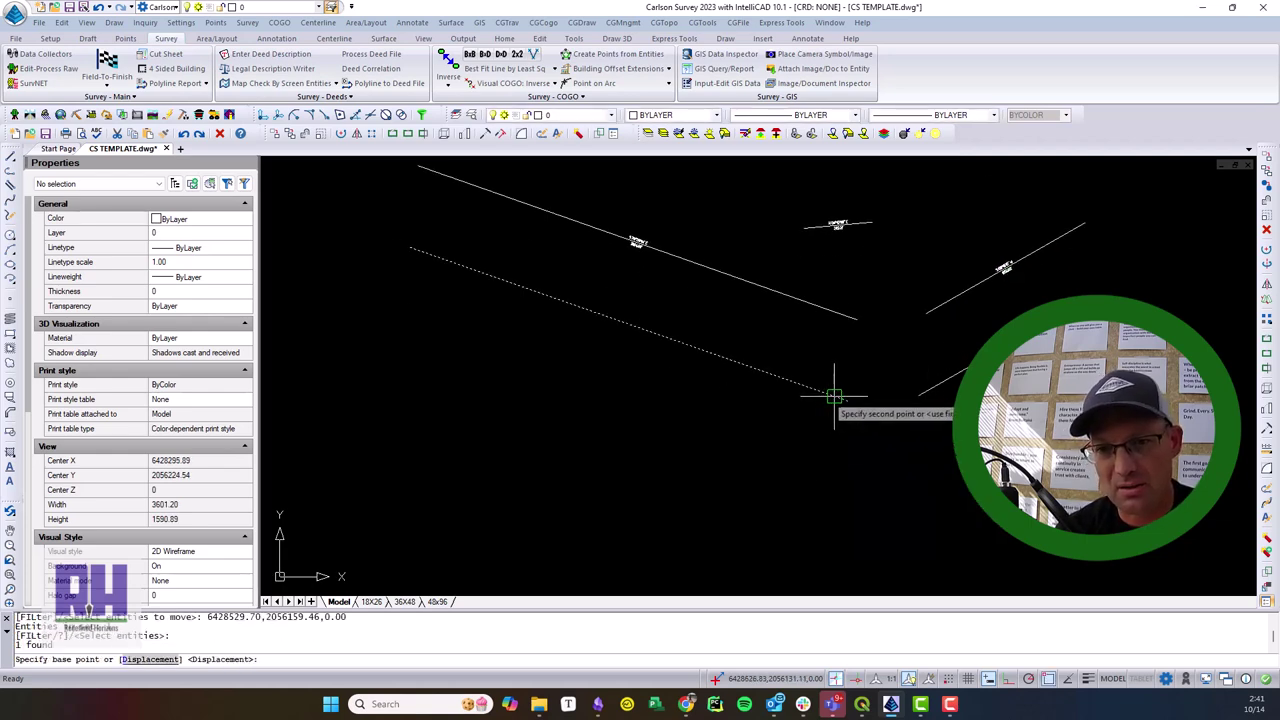
{"action": "left_click", "coordinate": [797, 492]}
{"action": "key", "text": "Escape"}
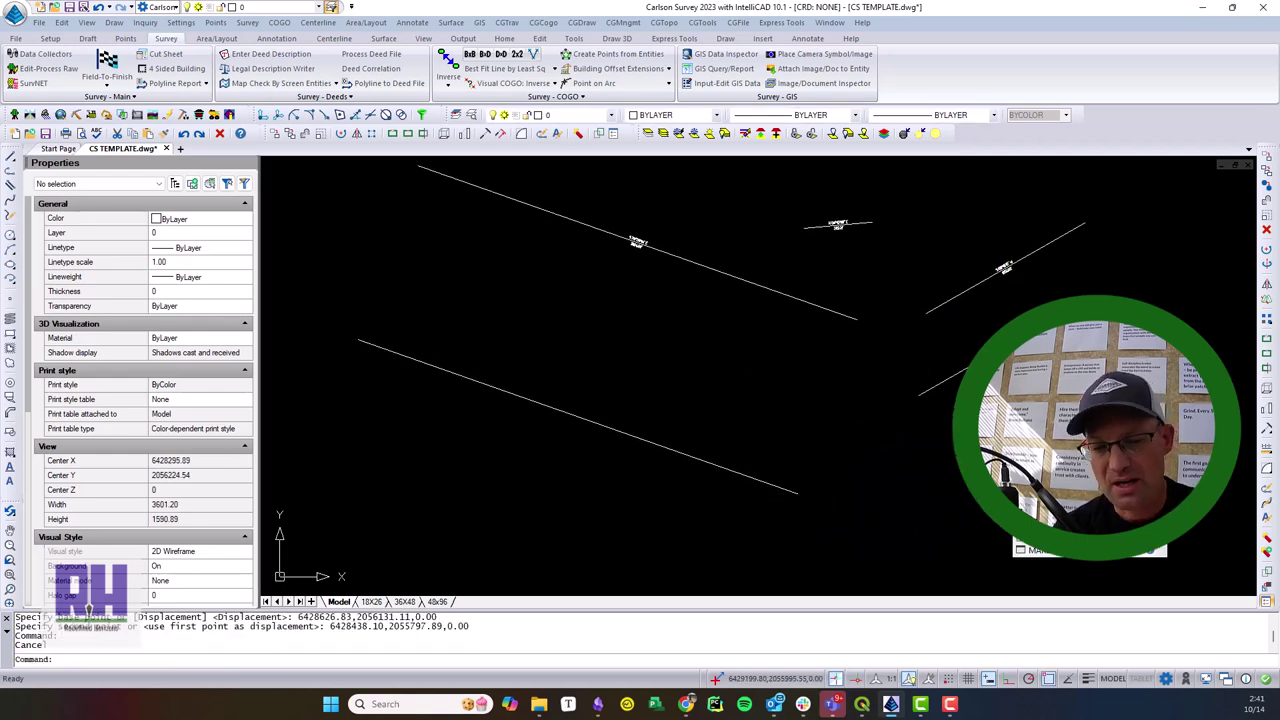
Move the short right tangent so its end meets the lower tangent's end
{"action": "key", "text": "Return"}
{"action": "left_click", "coordinate": [985, 471]}
{"action": "left_click", "coordinate": [904, 351]}
{"action": "key", "text": "Return"}
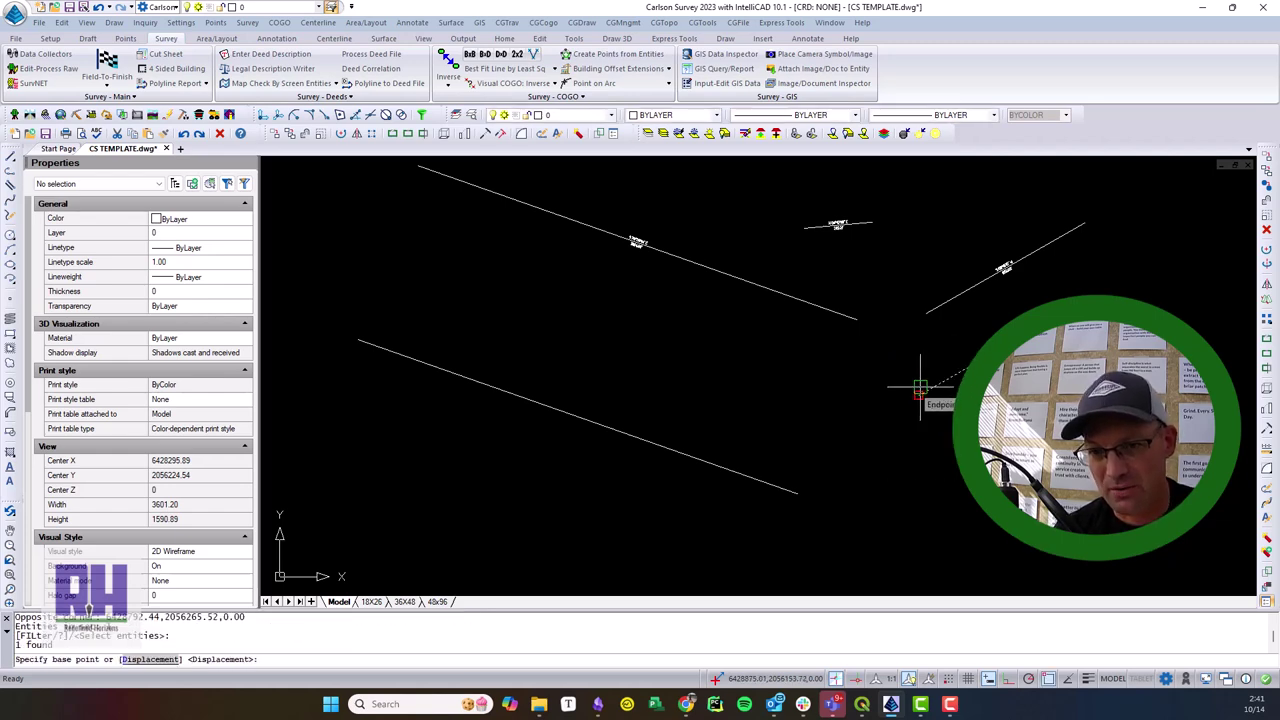
{"action": "left_click", "coordinate": [920, 388]}
{"action": "left_click", "coordinate": [797, 492]}
{"action": "key", "text": "Escape"}
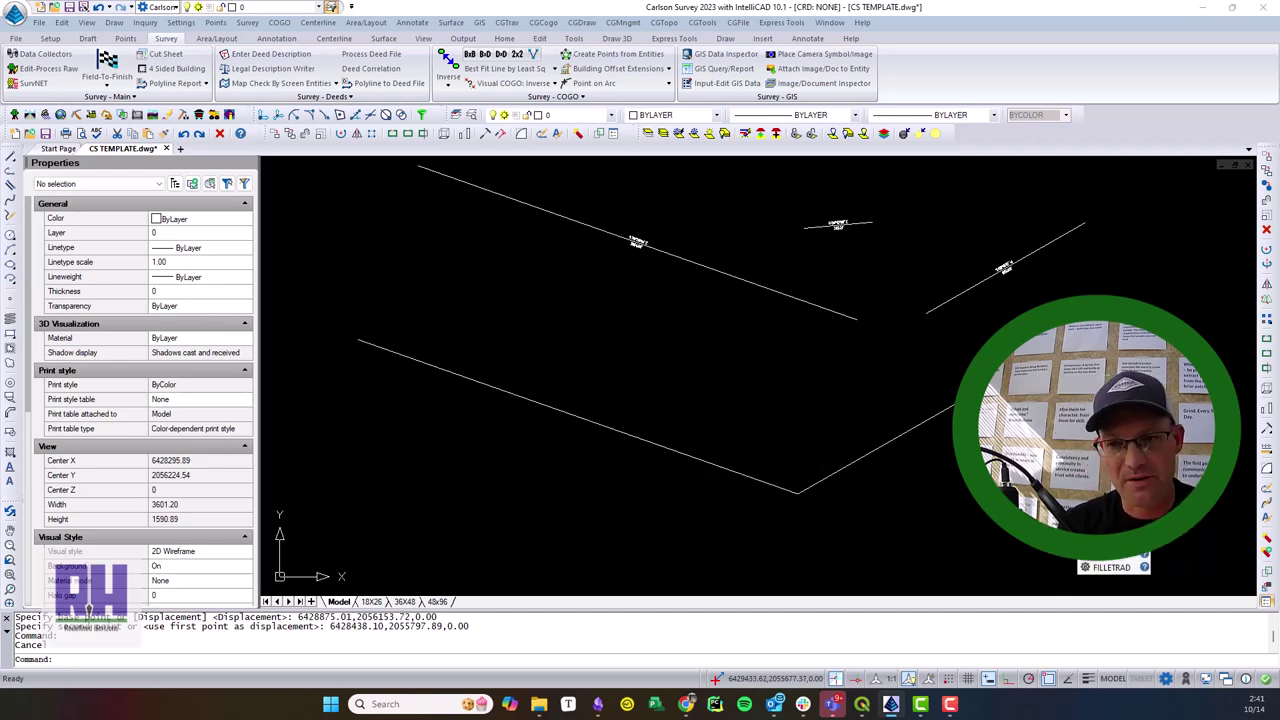
Fillet the lower-left and right tangents with a 300-ft radius
{"action": "key", "text": "Return"}
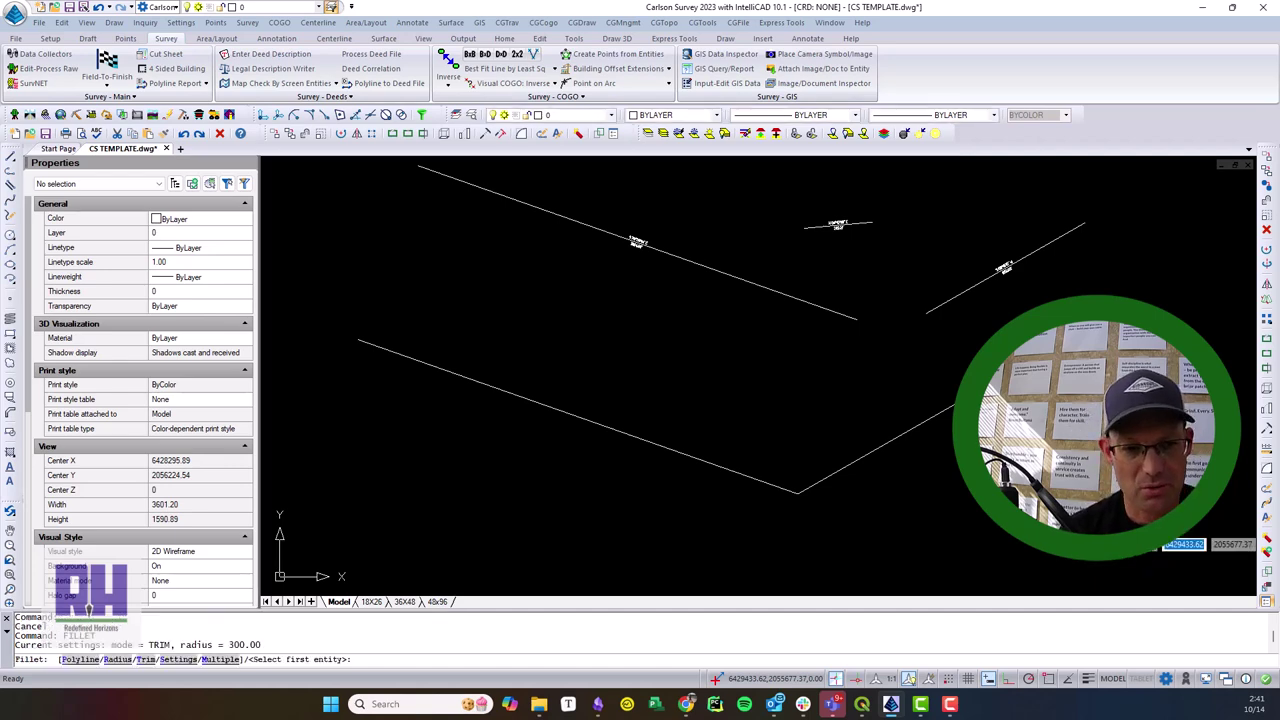
{"action": "left_click", "coordinate": [117, 659]}
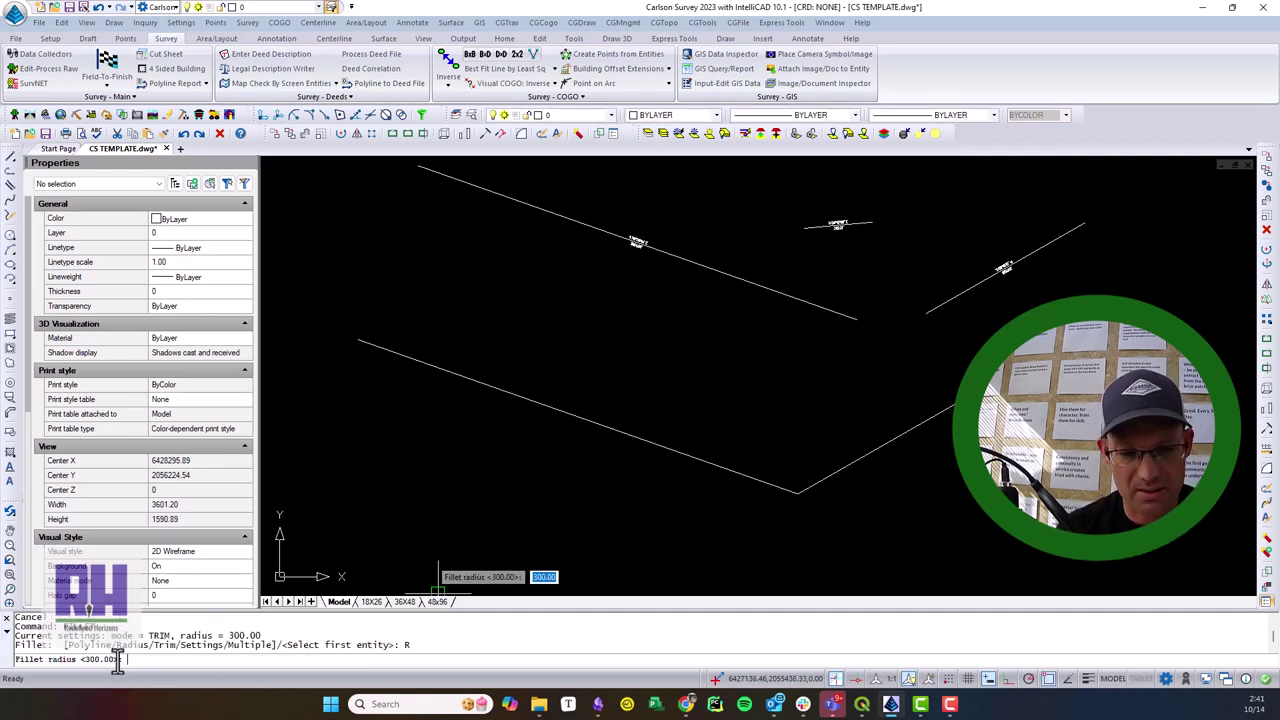
{"action": "type", "text": "300"}
{"action": "key", "text": "Return"}
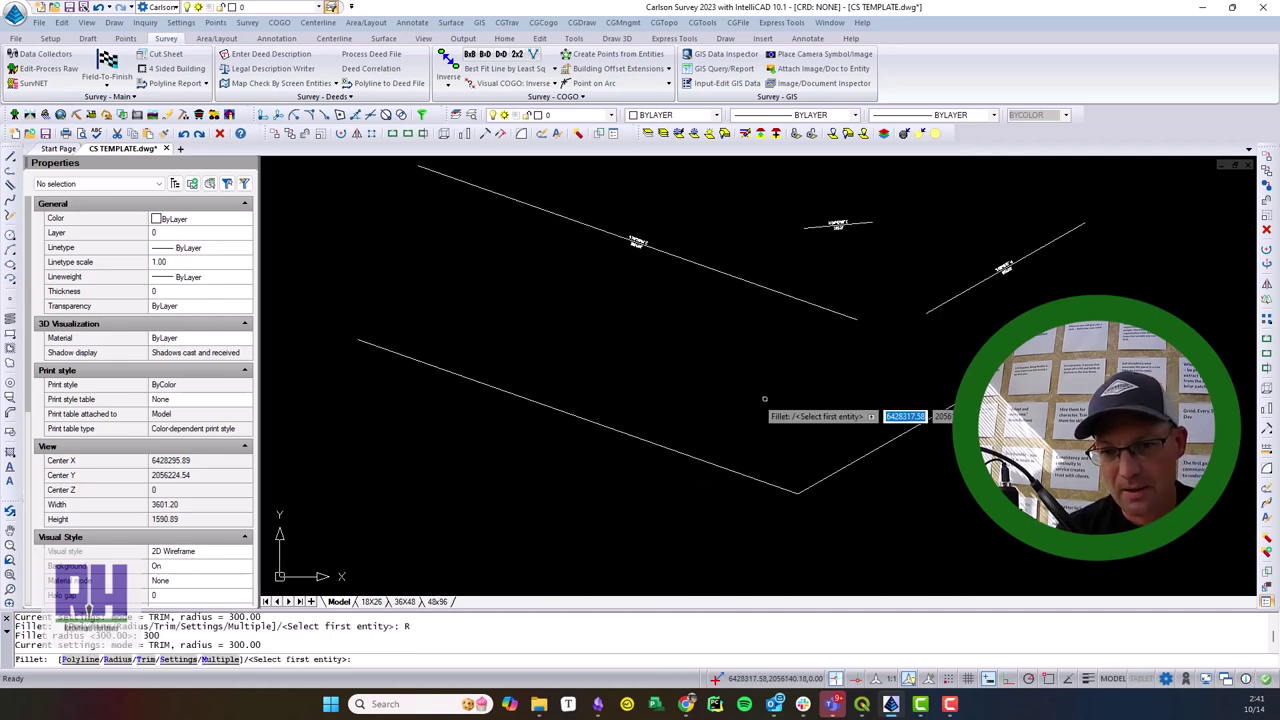
{"action": "left_click", "coordinate": [765, 487]}
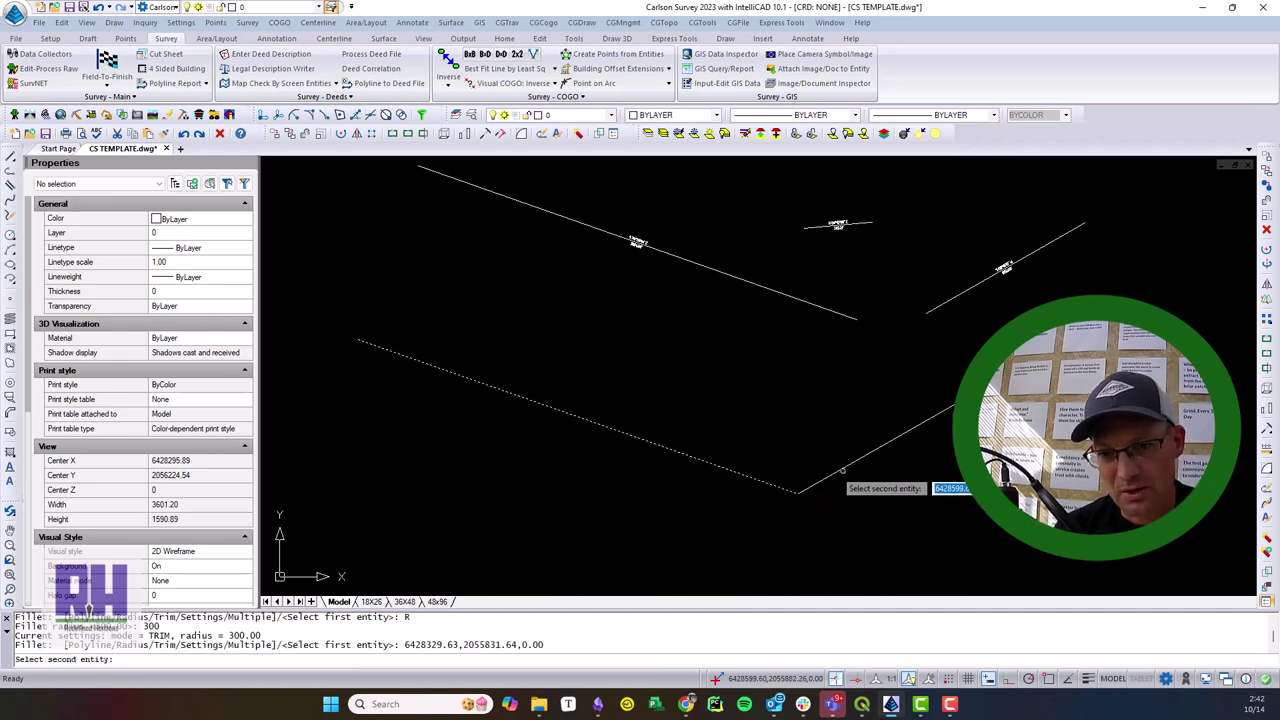
{"action": "left_click", "coordinate": [843, 467]}
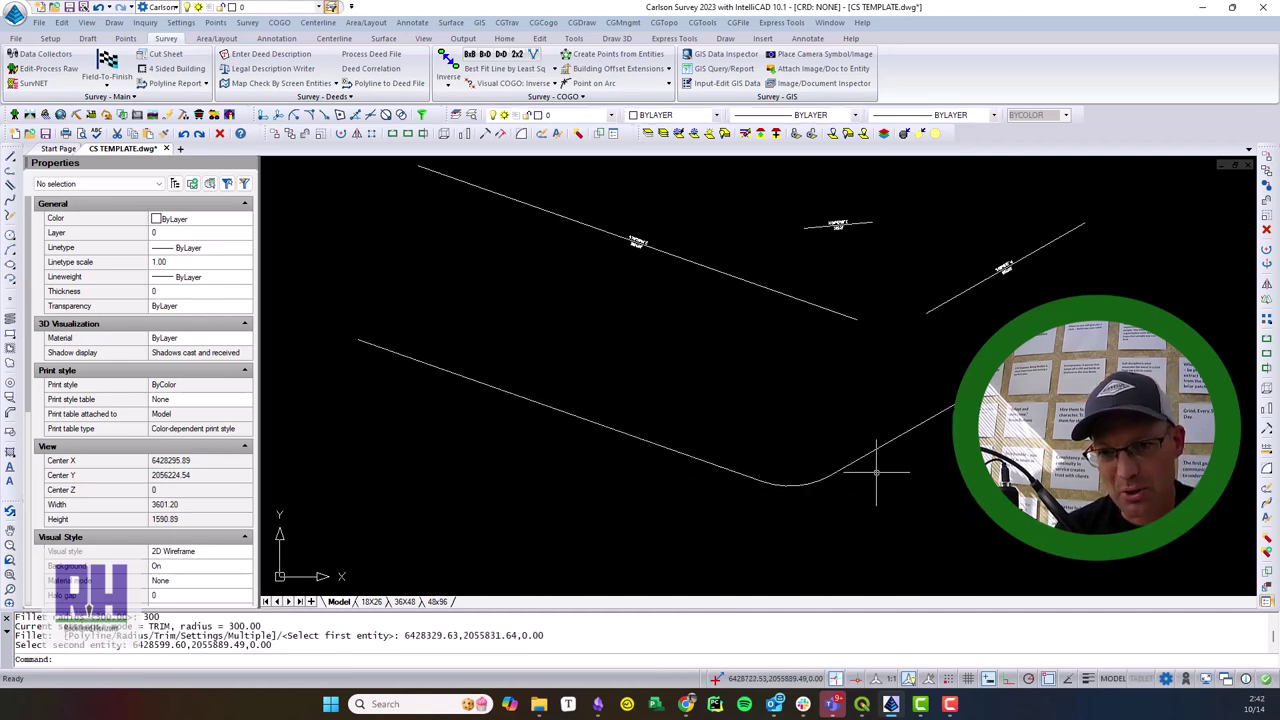
Window-select the lower right tangent, the new arc and the left tangent
{"action": "left_click", "coordinate": [945, 495]}
{"action": "left_click", "coordinate": [880, 405]}
{"action": "left_click", "coordinate": [709, 449]}
{"action": "left_click", "coordinate": [623, 506]}
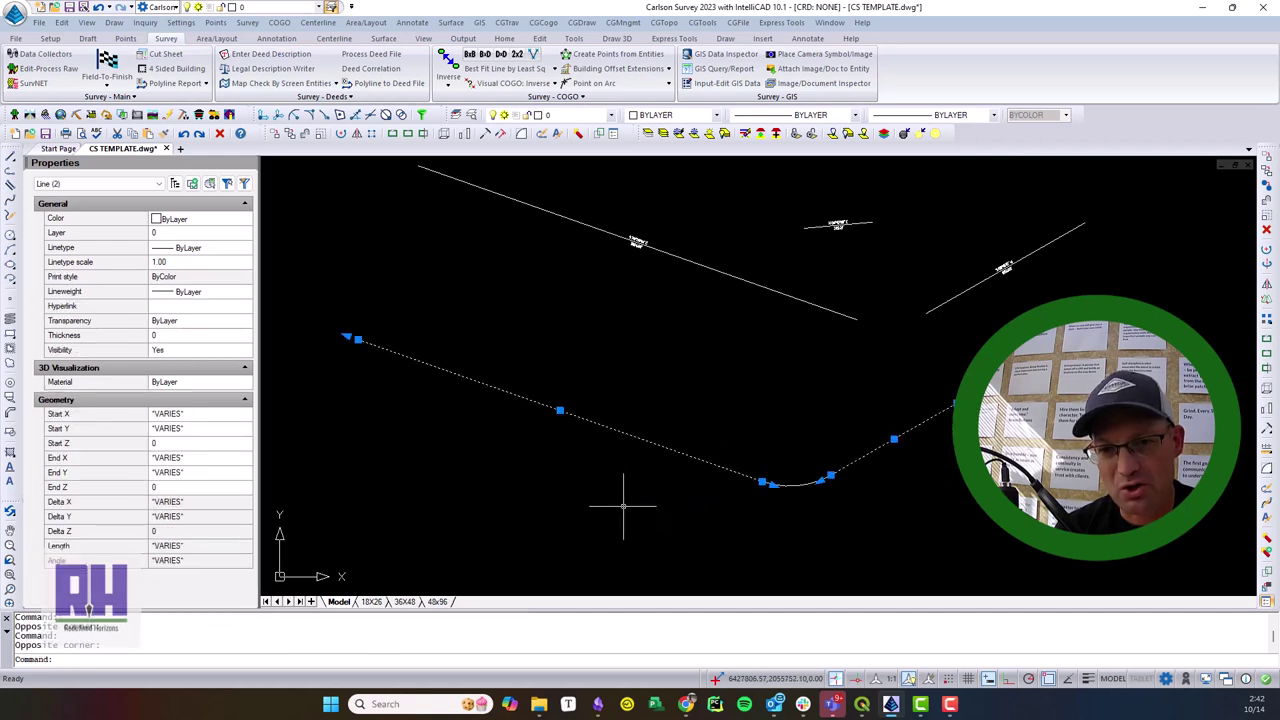
Lengthen the right tangent to a total length of 633.02 ft with LENGTHEN
{"action": "key", "text": "Escape"}
{"action": "scroll", "coordinate": [1040, 275], "scroll_direction": "up", "scroll_amount": 5}
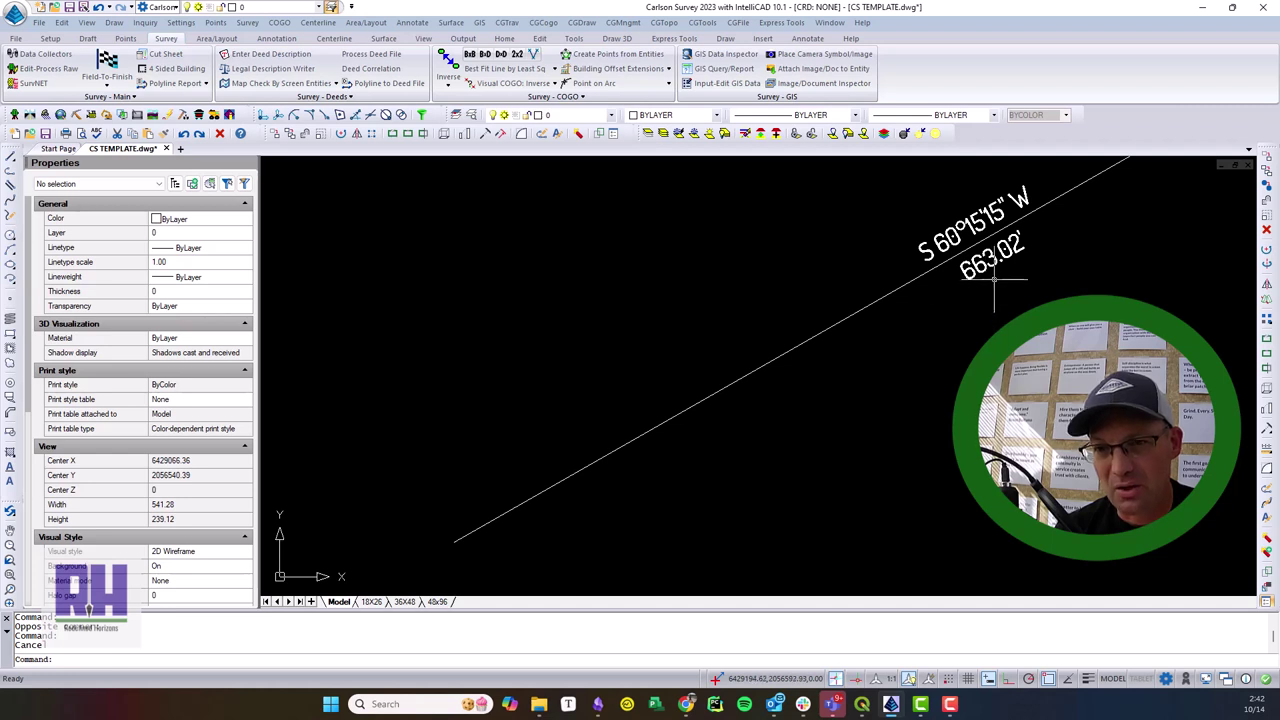
{"action": "scroll", "coordinate": [1000, 286], "scroll_direction": "down", "scroll_amount": 3}
{"action": "scroll", "coordinate": [1006, 263], "scroll_direction": "up", "scroll_amount": 3}
{"action": "scroll", "coordinate": [1030, 262], "scroll_direction": "down", "scroll_amount": 3}
{"action": "scroll", "coordinate": [1030, 262], "scroll_direction": "down", "scroll_amount": 5}
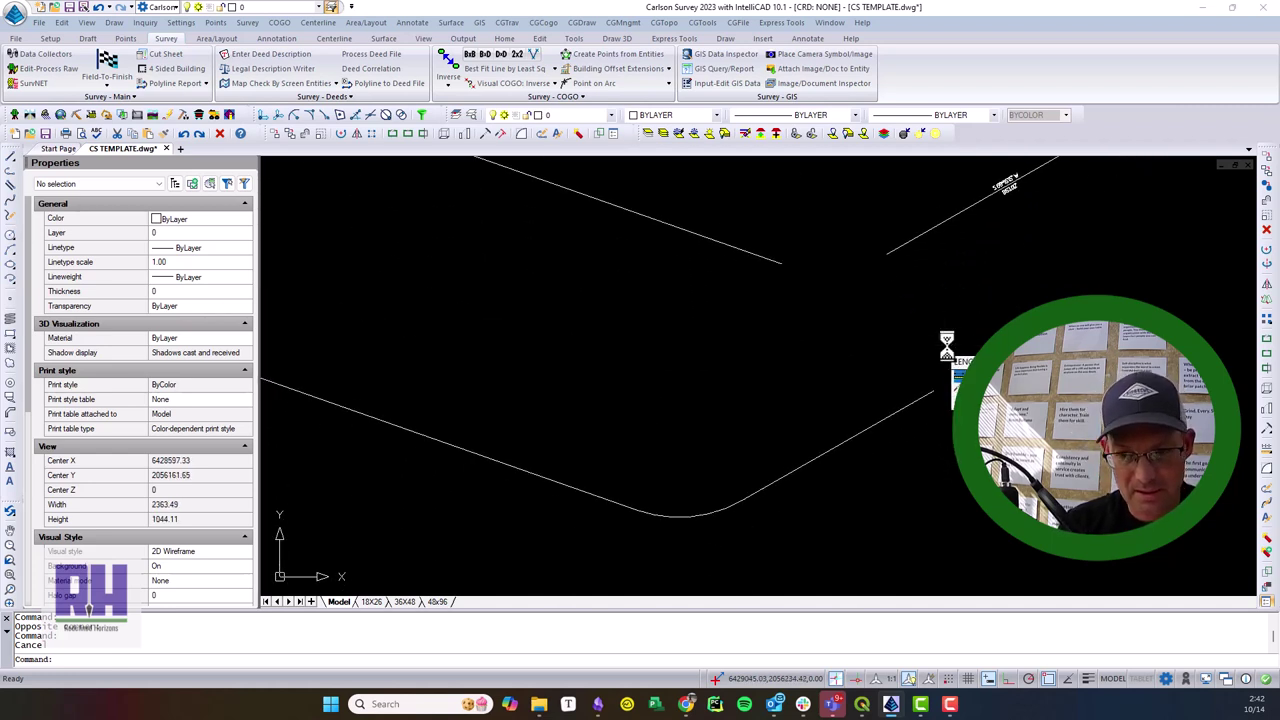
{"action": "type", "text": "len"}
{"action": "key", "text": "Return"}
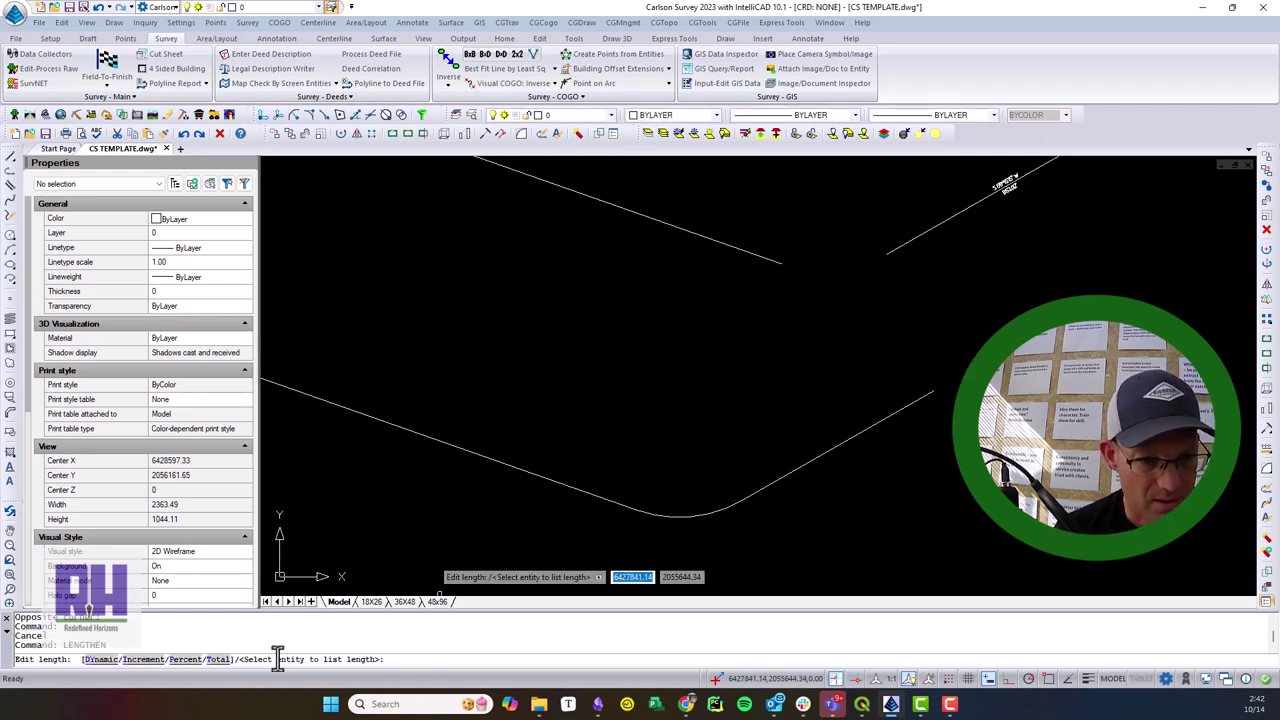
{"action": "left_click", "coordinate": [216, 659]}
{"action": "type", "text": "633.02"}
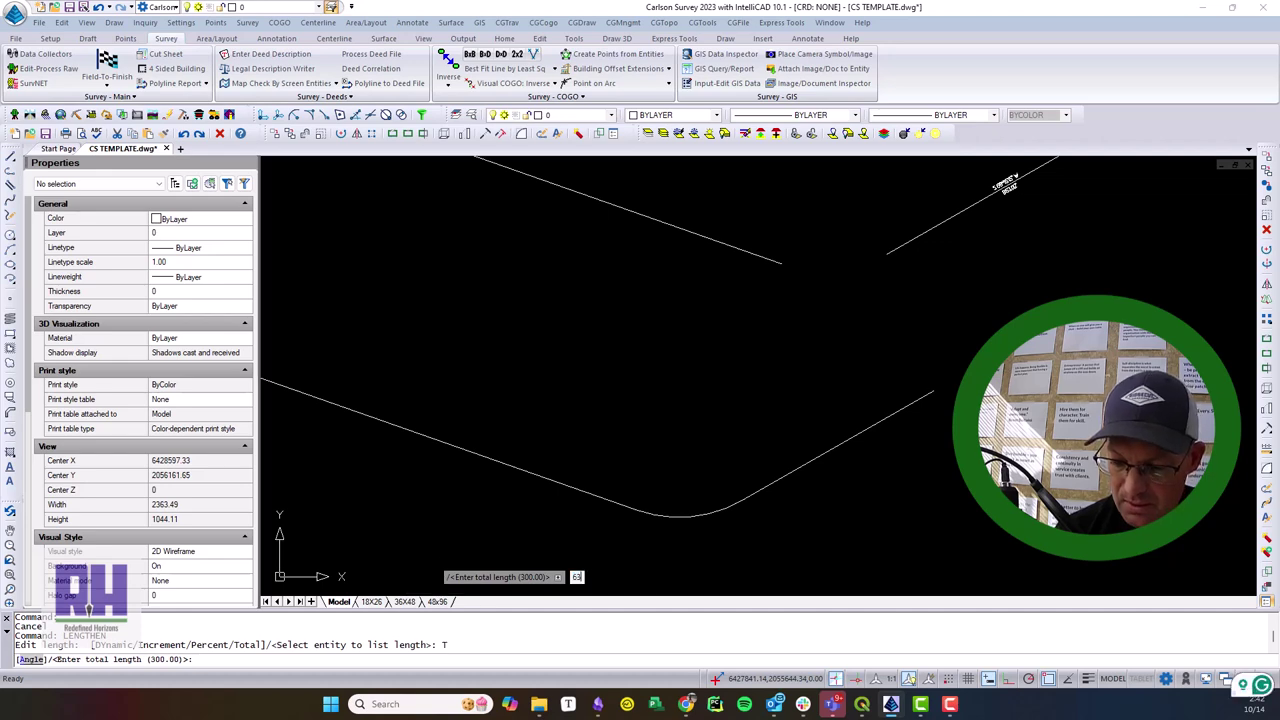
{"action": "key", "text": "Return"}
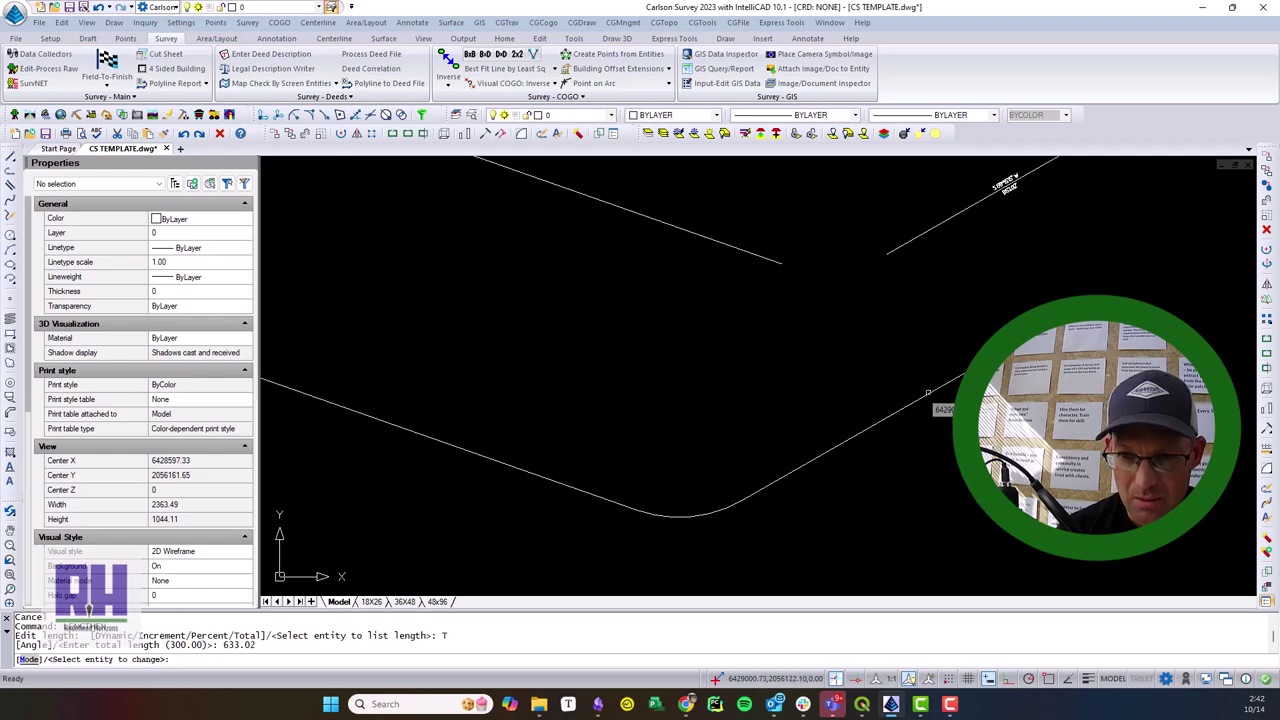
{"action": "left_click", "coordinate": [928, 393]}
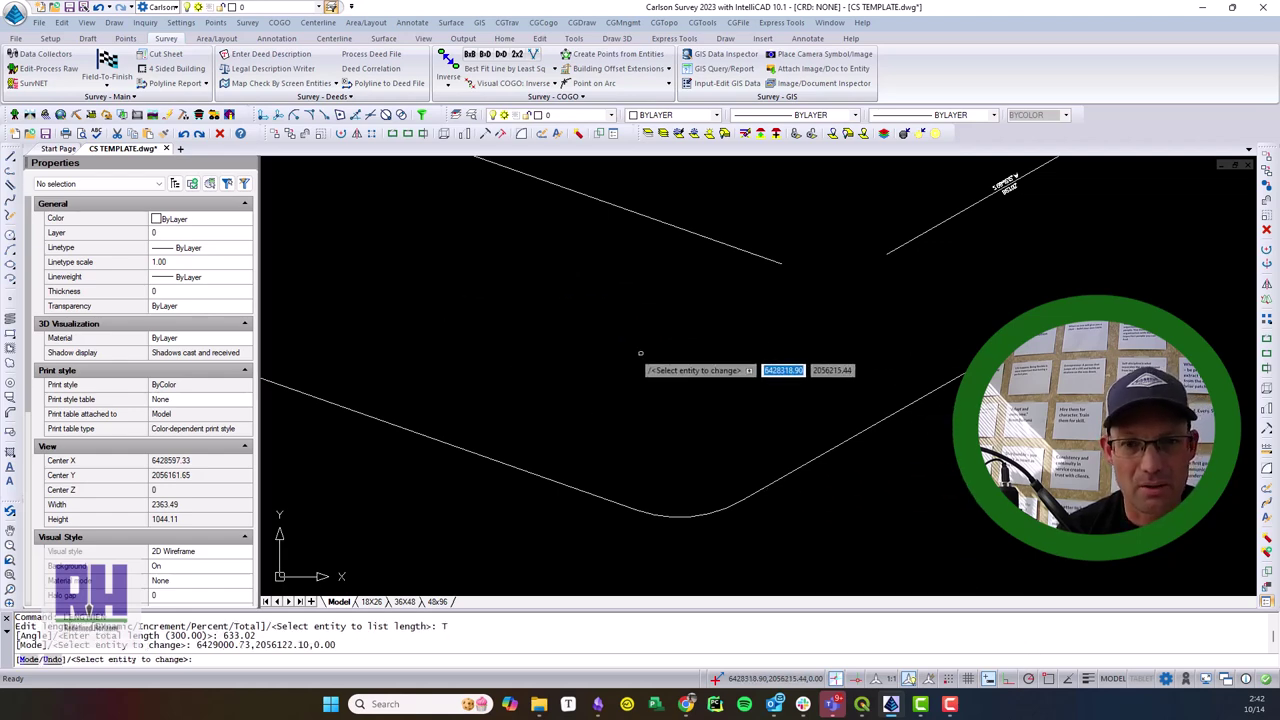
{"action": "scroll", "coordinate": [885, 370], "scroll_direction": "up", "scroll_amount": 2}
{"action": "key", "text": "Escape"}
{"action": "scroll", "coordinate": [945, 235], "scroll_direction": "up", "scroll_amount": 3}
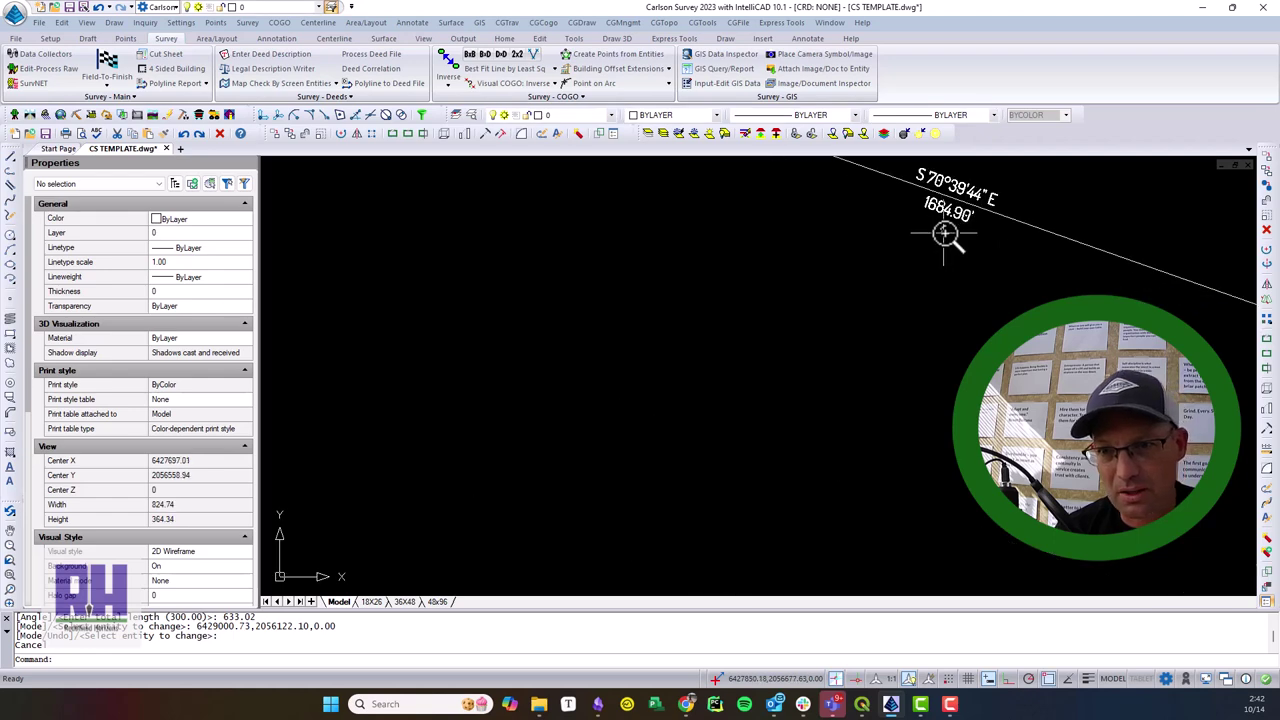
{"action": "scroll", "coordinate": [945, 235], "scroll_direction": "down", "scroll_amount": 5}
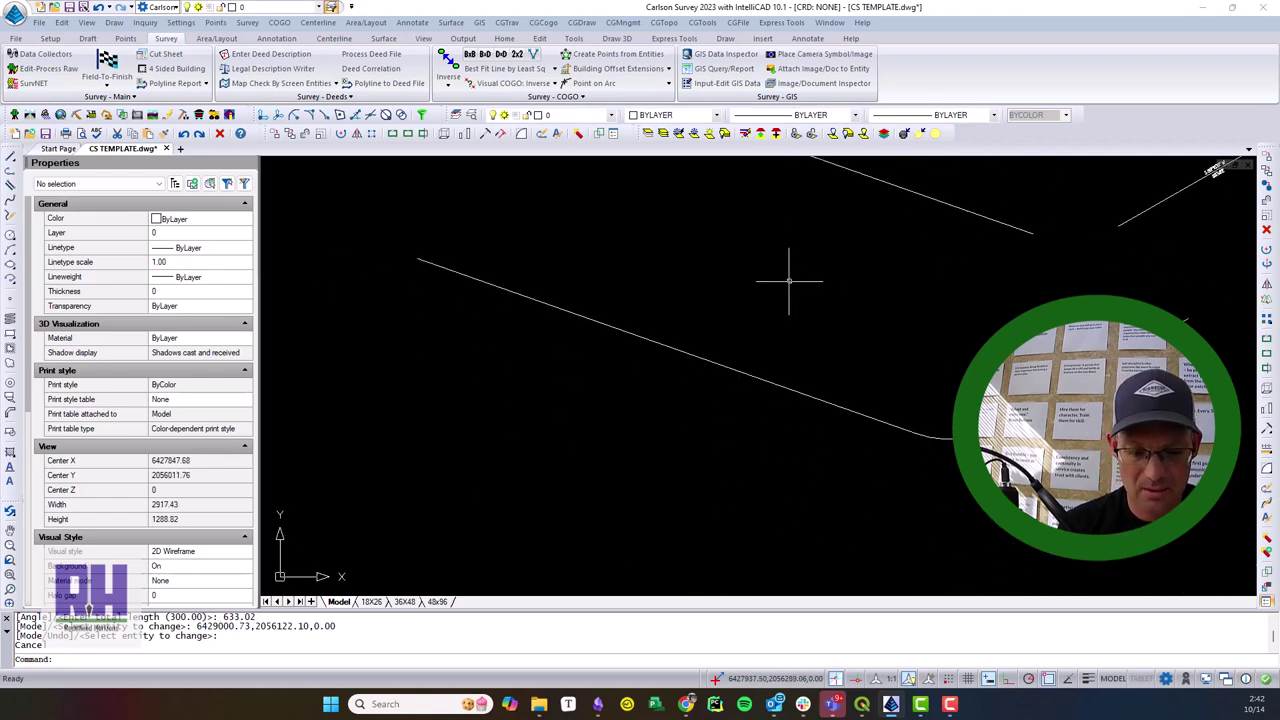
Lengthen the left tangent to a total length of 1684.90 ft
{"action": "type", "text": "length"}
{"action": "key", "text": "Return"}
{"action": "key", "text": "Escape"}
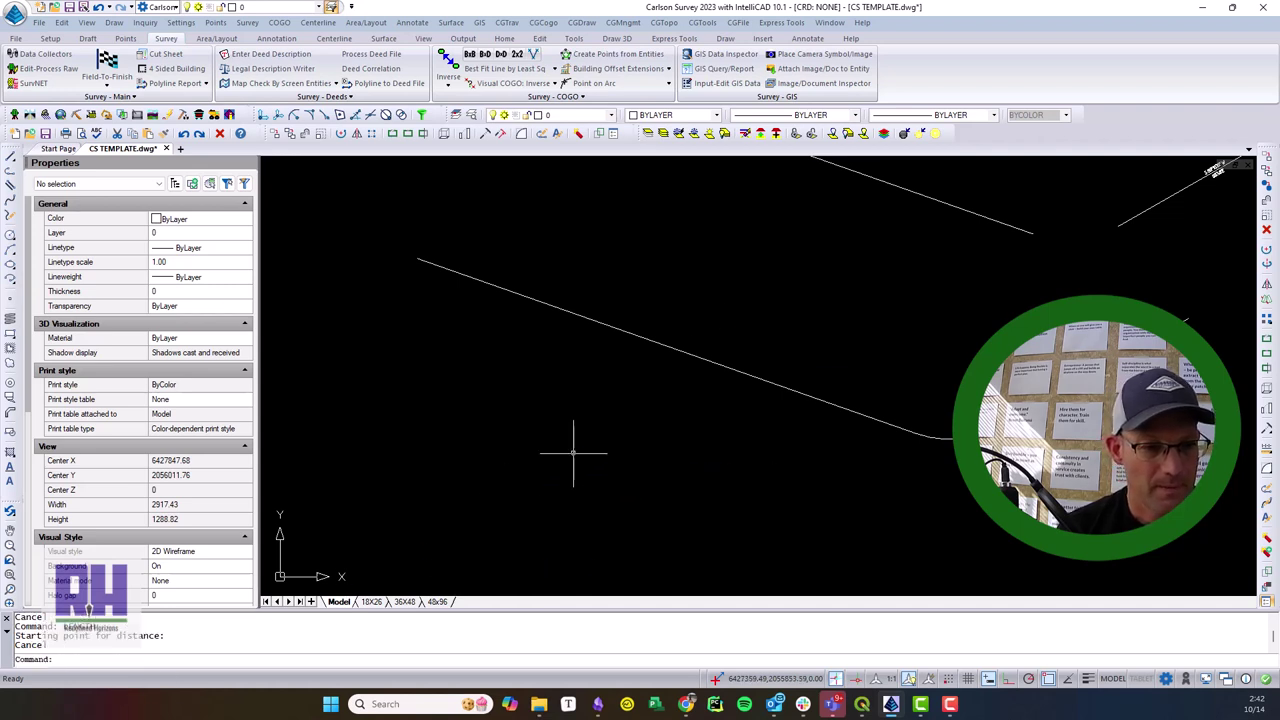
{"action": "type", "text": "lengthen"}
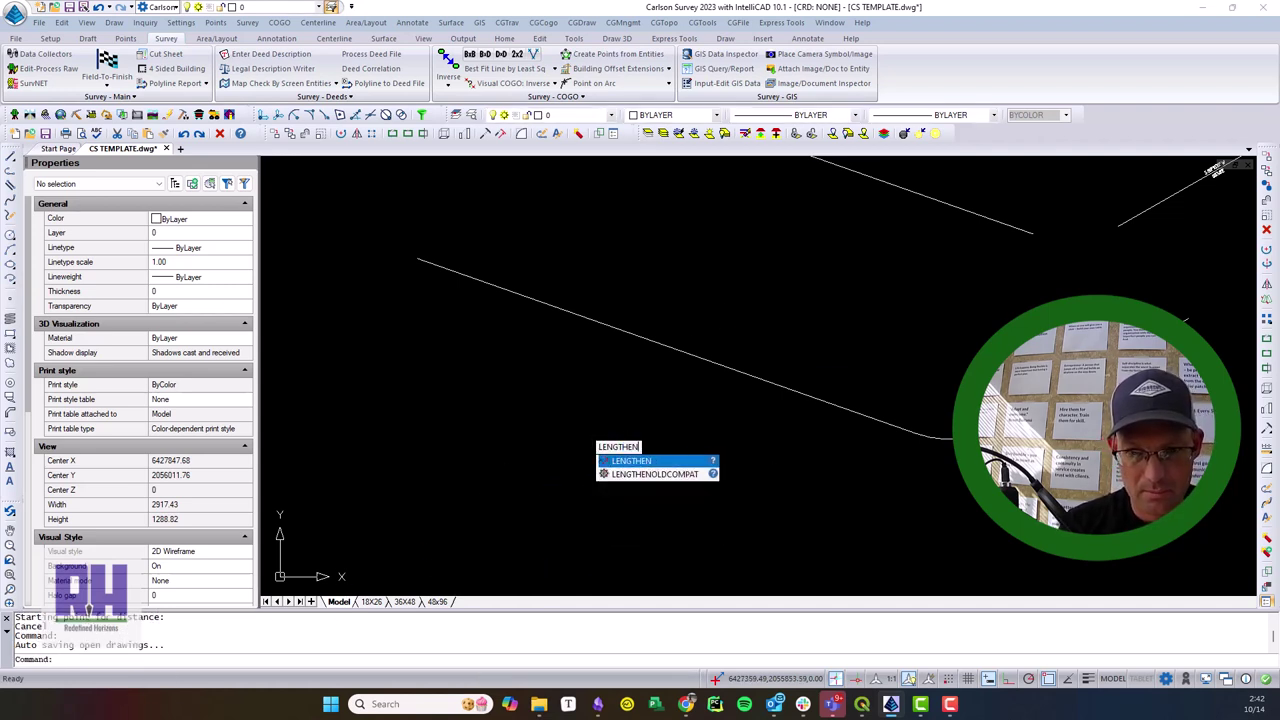
{"action": "key", "text": "Return"}
{"action": "mouse_move", "coordinate": [599, 427]}
{"action": "middle_mouse_down"}
{"action": "mouse_move", "coordinate": [800, 400]}
{"action": "mouse_move", "coordinate": [450, 588]}
{"action": "middle_mouse_up"}
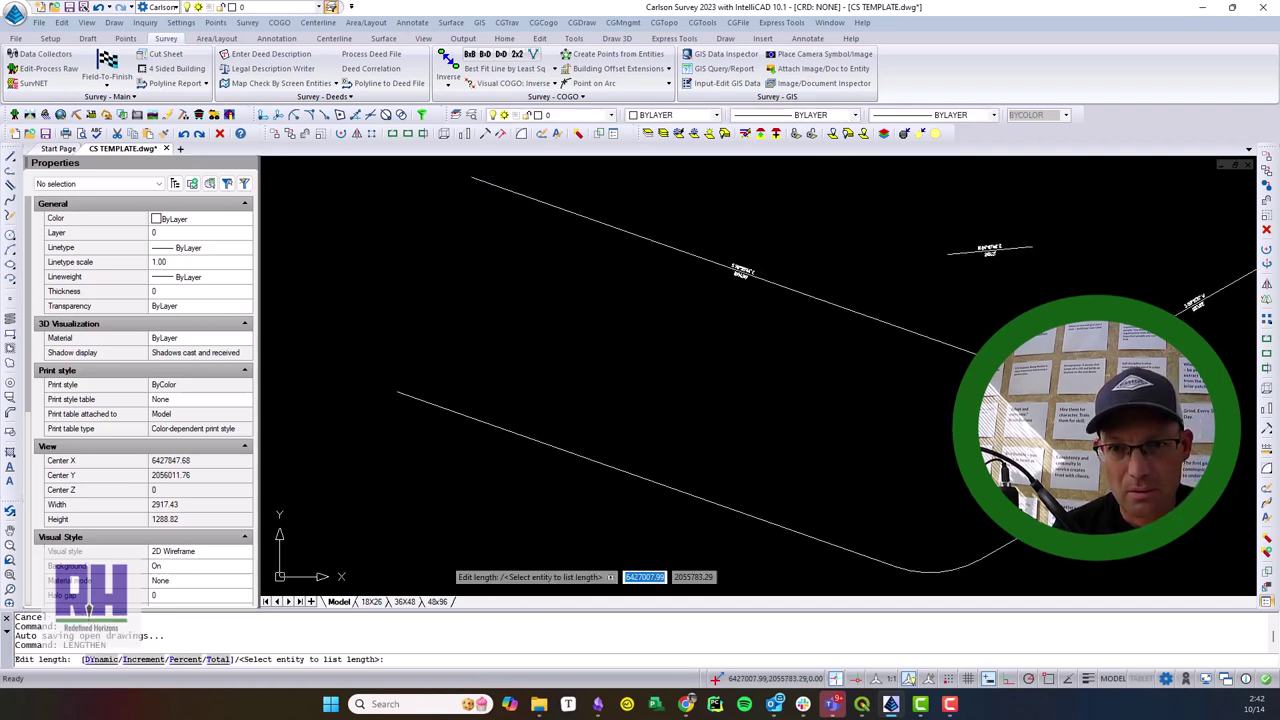
{"action": "left_click", "coordinate": [218, 659]}
{"action": "scroll", "coordinate": [891, 457], "scroll_direction": "down", "scroll_amount": 3}
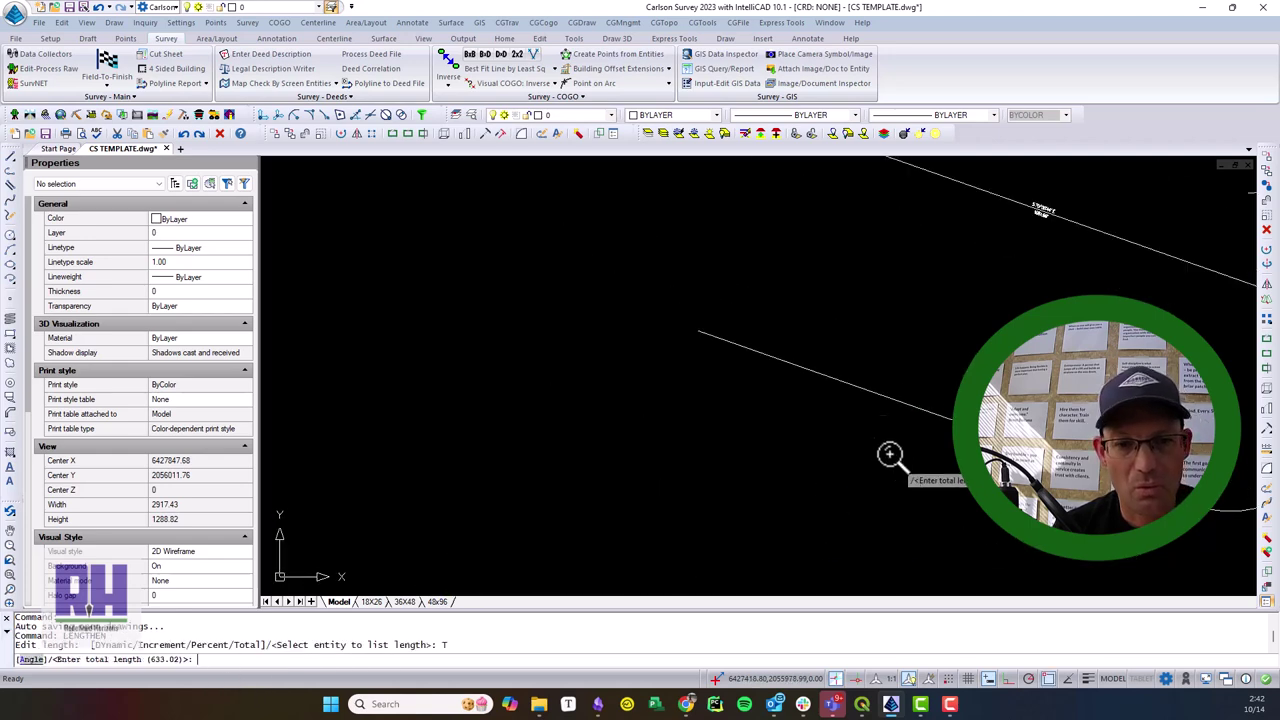
{"action": "scroll", "coordinate": [1049, 249], "scroll_direction": "up", "scroll_amount": 3}
{"action": "scroll", "coordinate": [990, 240], "scroll_direction": "up", "scroll_amount": 2}
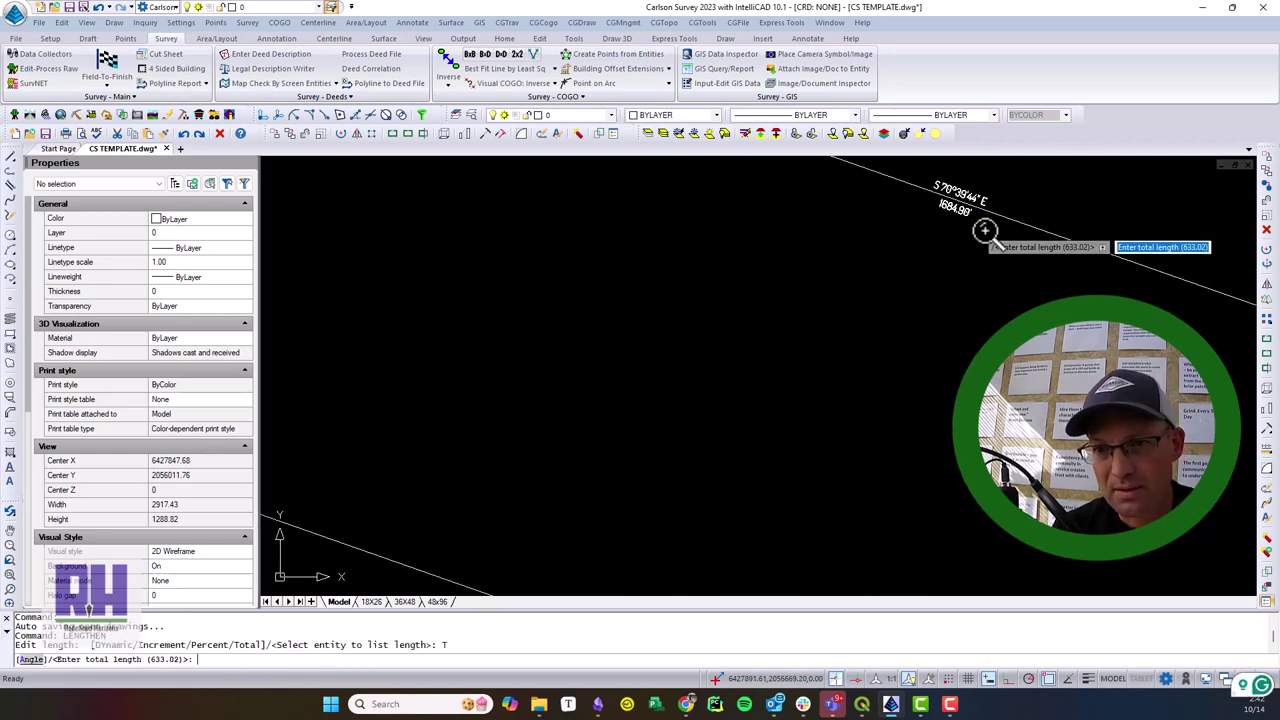
{"action": "type", "text": "1684.90"}
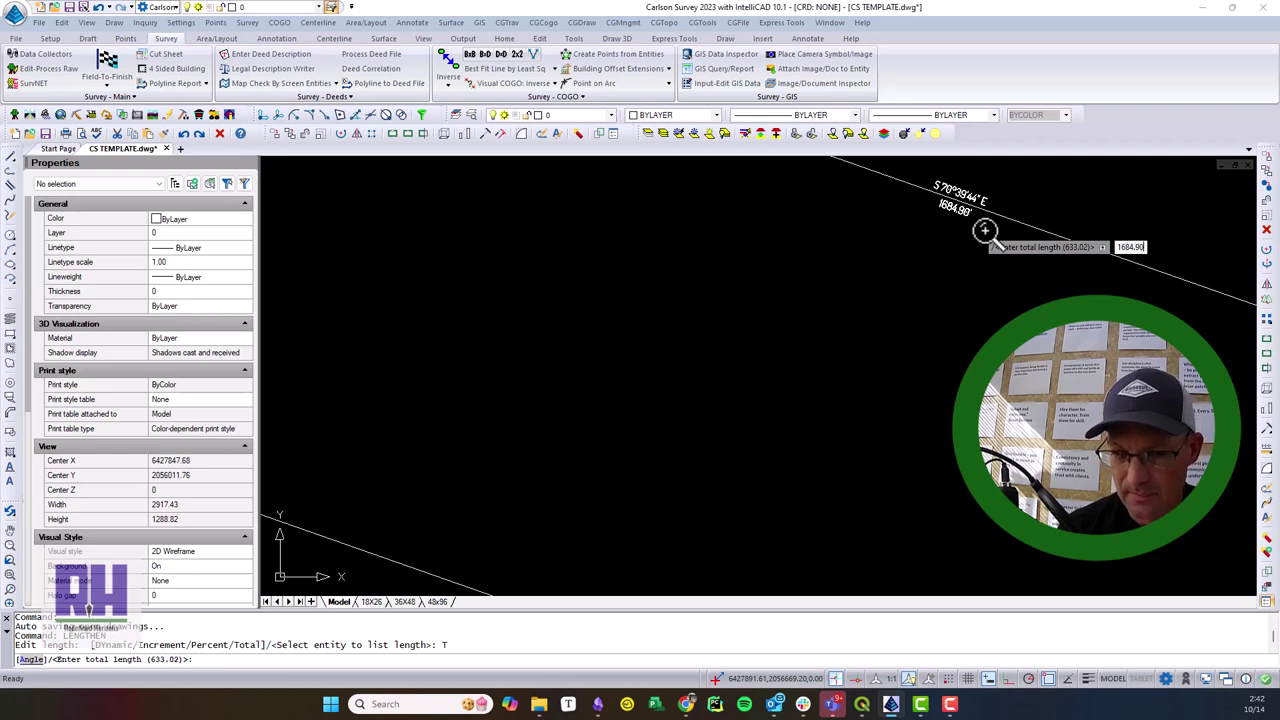
{"action": "key", "text": "Return"}
{"action": "scroll", "coordinate": [986, 229], "scroll_direction": "down", "scroll_amount": 2}
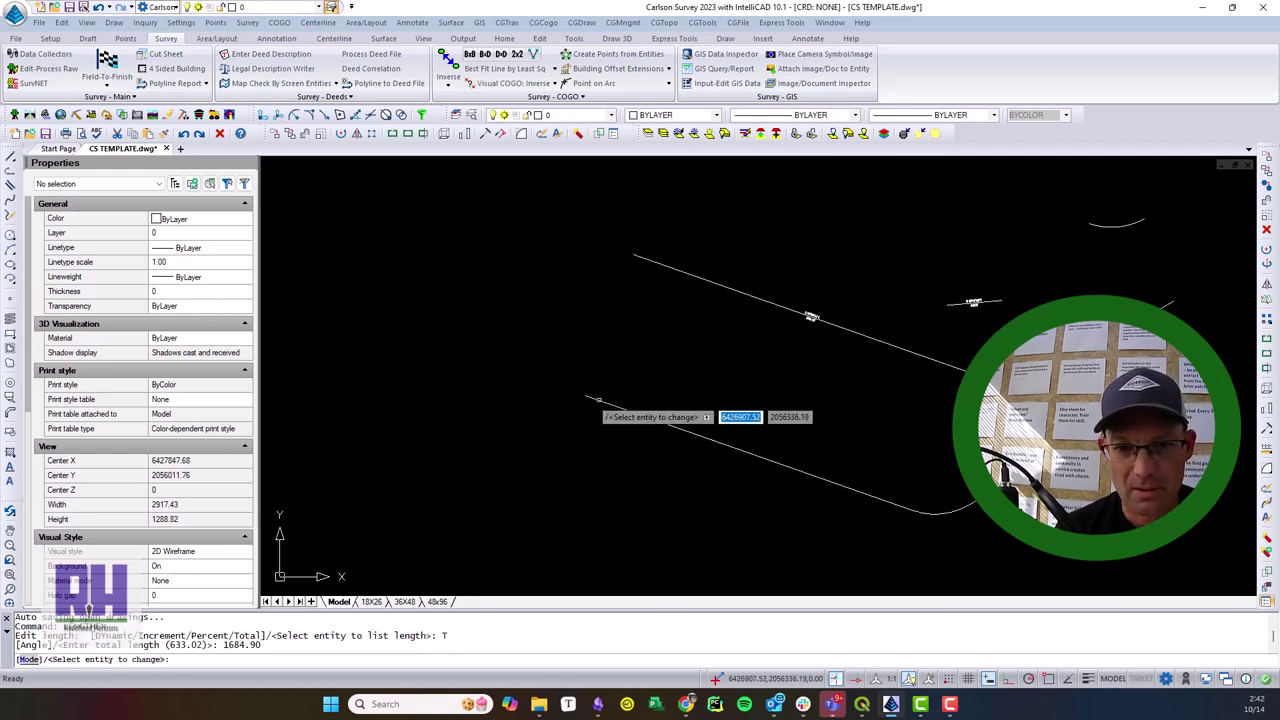
{"action": "left_click", "coordinate": [598, 401]}
{"action": "key", "text": "Escape"}
{"action": "scroll", "coordinate": [729, 380], "scroll_direction": "down", "scroll_amount": 2}
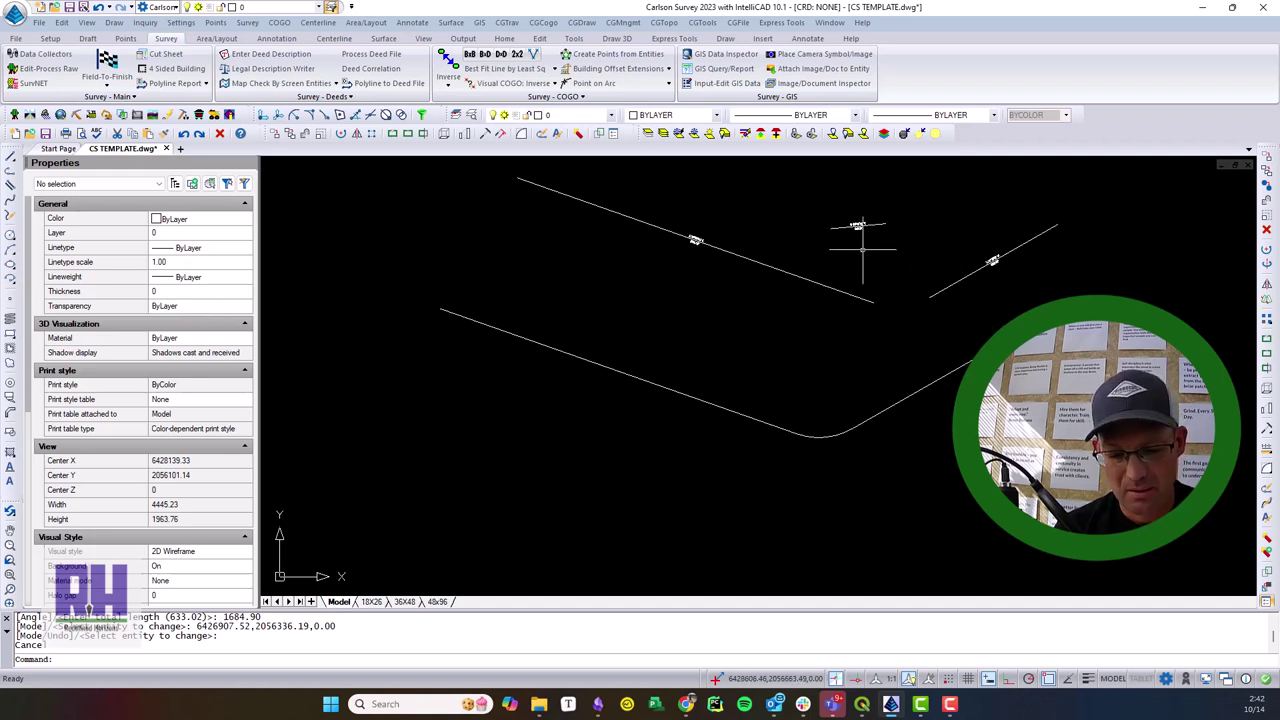
Move the label from the upper drawing to the low point of the fillet curve
{"action": "type", "text": "m"}
{"action": "key", "text": "Return"}
{"action": "left_click", "coordinate": [830, 225]}
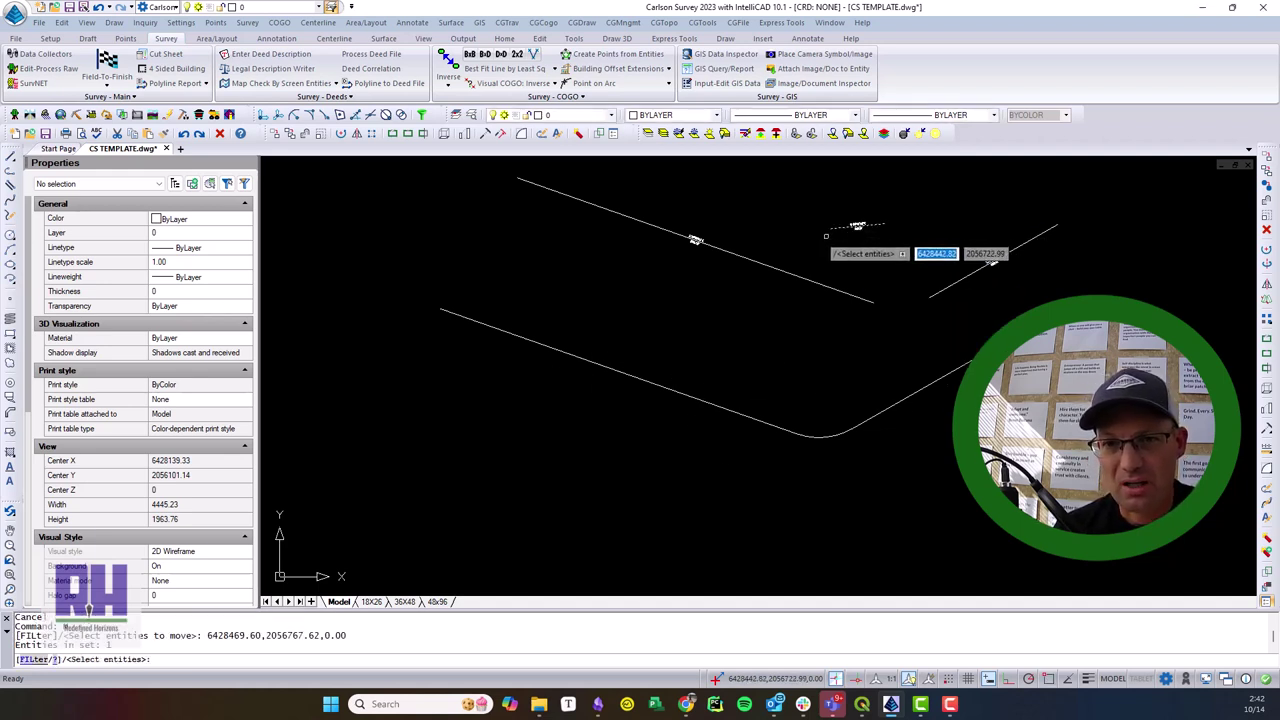
{"action": "left_click", "coordinate": [866, 243]}
{"action": "left_click", "coordinate": [831, 210]}
{"action": "key", "text": "Return"}
{"action": "left_click", "coordinate": [831, 229]}
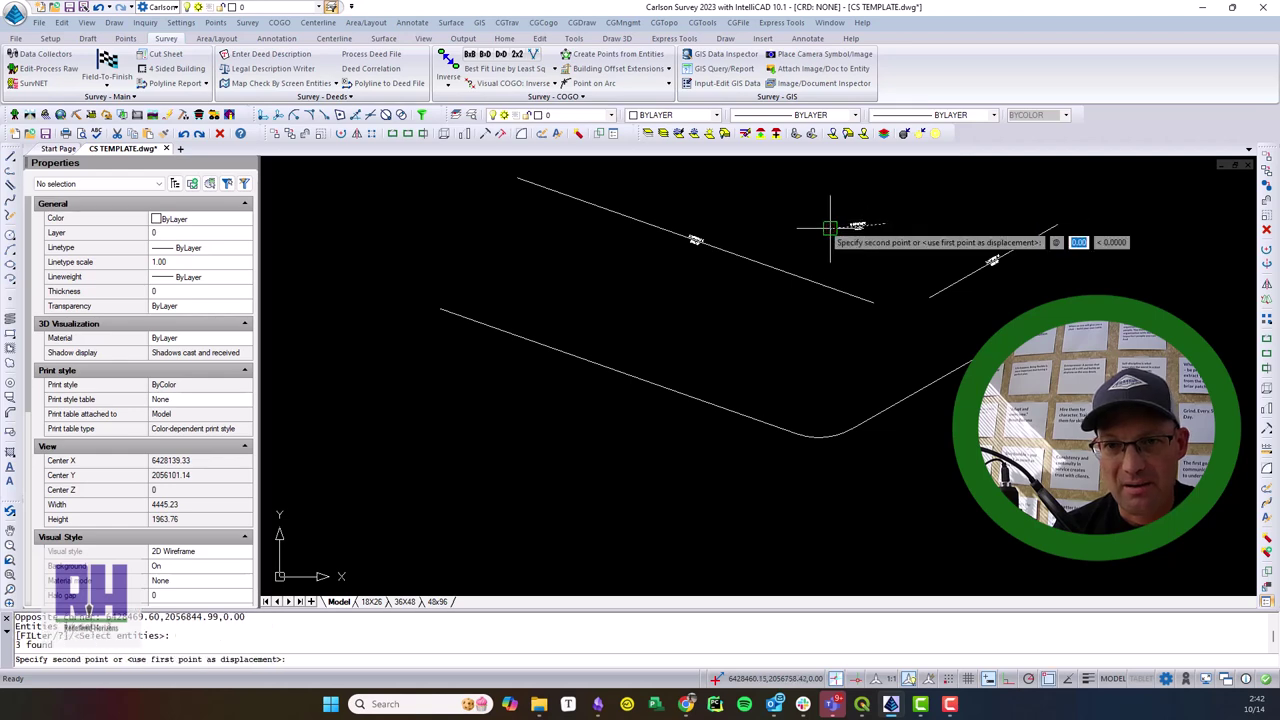
{"action": "scroll", "coordinate": [815, 435], "scroll_direction": "up", "scroll_amount": 1}
{"action": "scroll", "coordinate": [813, 435], "scroll_direction": "up", "scroll_amount": 3}
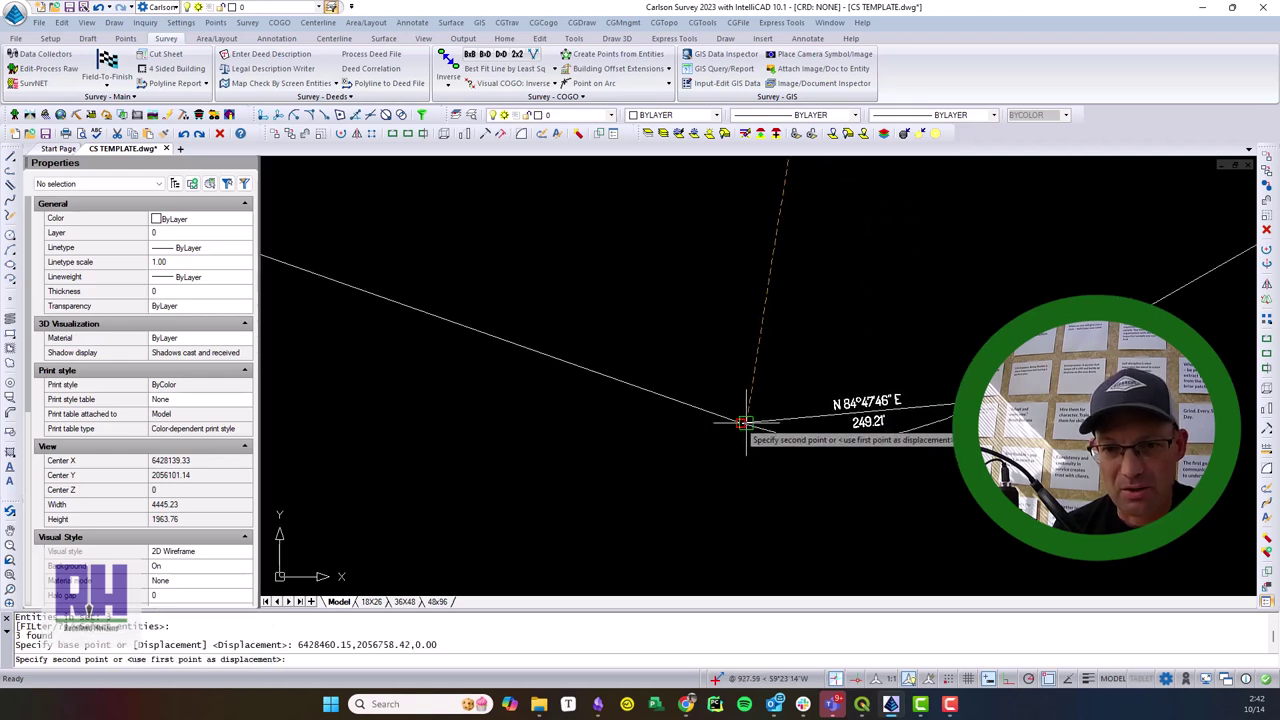
{"action": "left_click", "coordinate": [802, 452]}
Select the fillet arc to confirm its radius is 300 ft
{"action": "left_click", "coordinate": [868, 478]}
{"action": "left_click", "coordinate": [827, 440]}
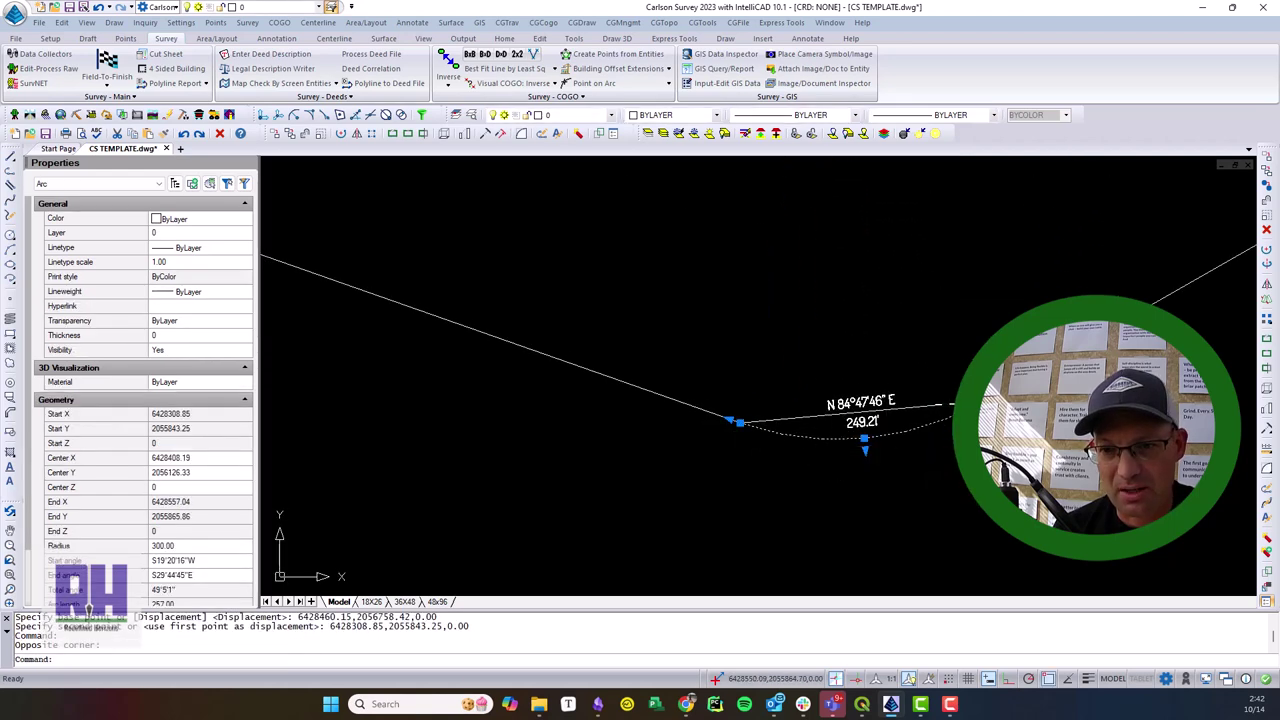
{"action": "scroll", "coordinate": [1000, 395], "scroll_direction": "up", "scroll_amount": 4}
{"action": "scroll", "coordinate": [1000, 395], "scroll_direction": "down", "scroll_amount": 7}
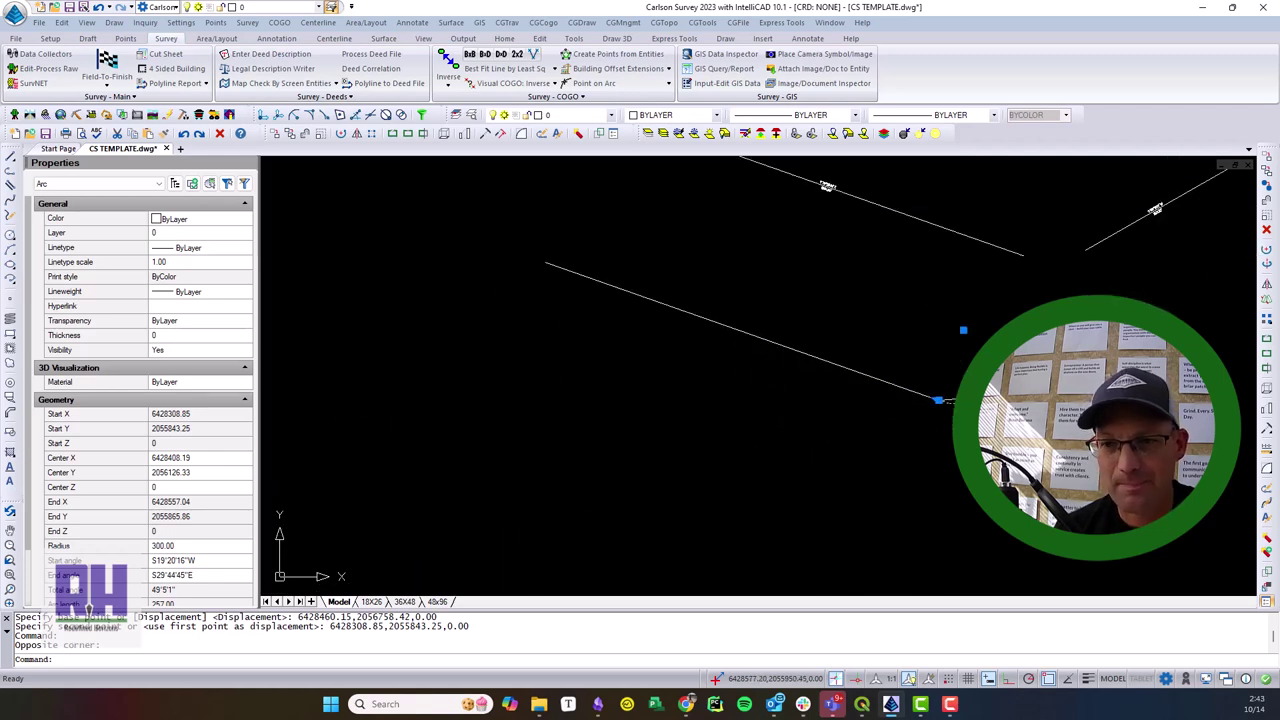
{"action": "mouse_move", "coordinate": [1020, 366]}
{"action": "middle_mouse_down"}
{"action": "mouse_move", "coordinate": [851, 409]}
{"action": "mouse_move", "coordinate": [834, 449]}
{"action": "mouse_move", "coordinate": [881, 465]}
{"action": "middle_mouse_up"}
{"action": "key", "text": "Escape"}
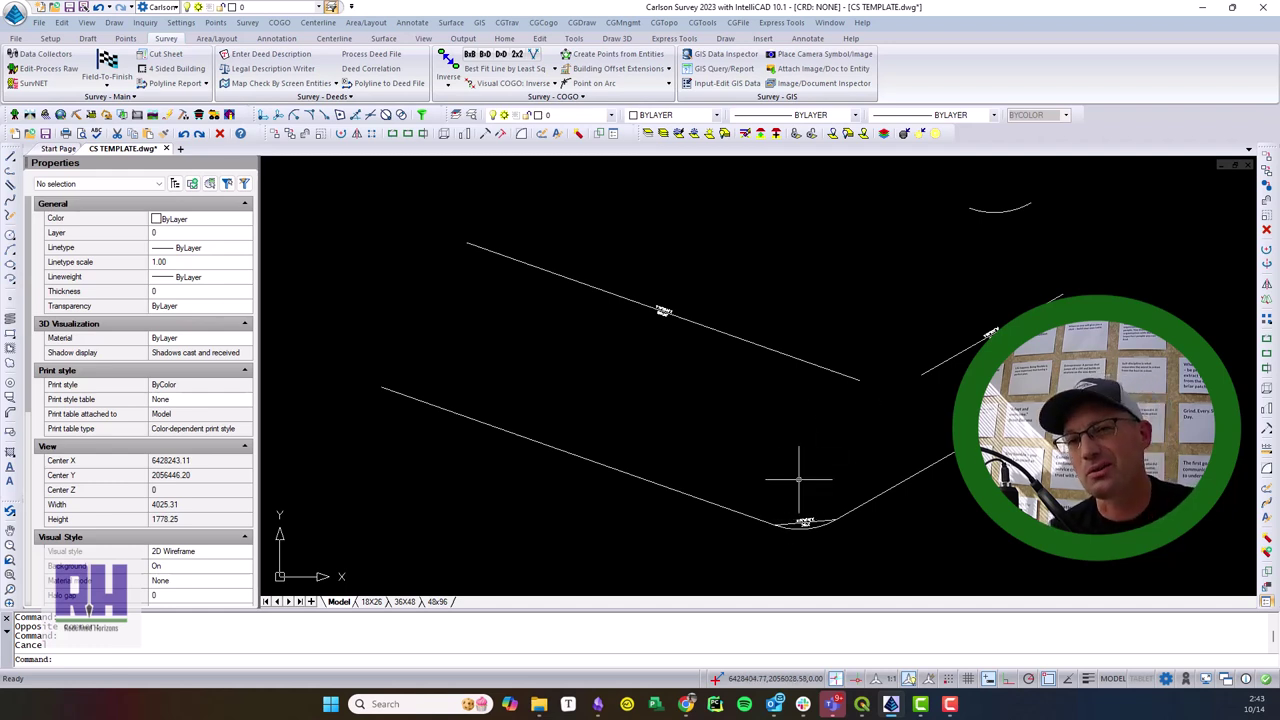
{"action": "scroll", "coordinate": [799, 480], "scroll_direction": "down", "scroll_amount": 3}
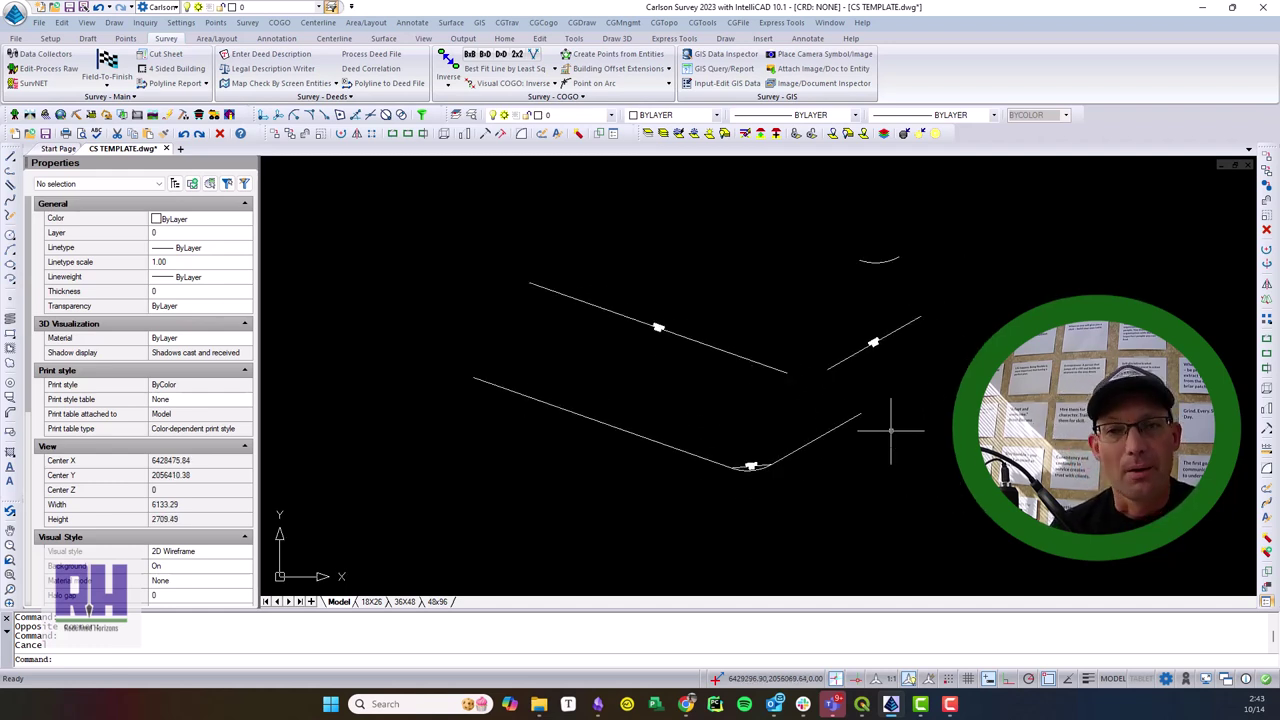